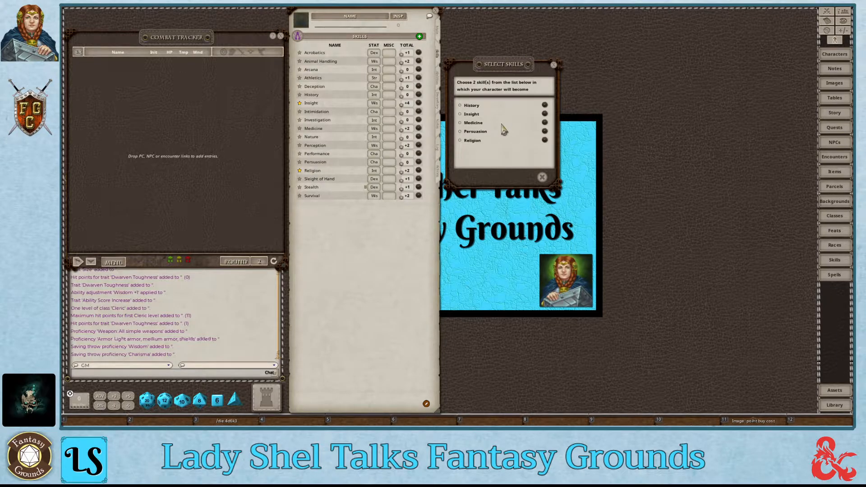
# Step: Choose Medicine and History as the cleric's two skill proficiencies and confirm the selection
pyautogui.click(460, 124)
pyautogui.click(460, 105)
pyautogui.click(531, 180)
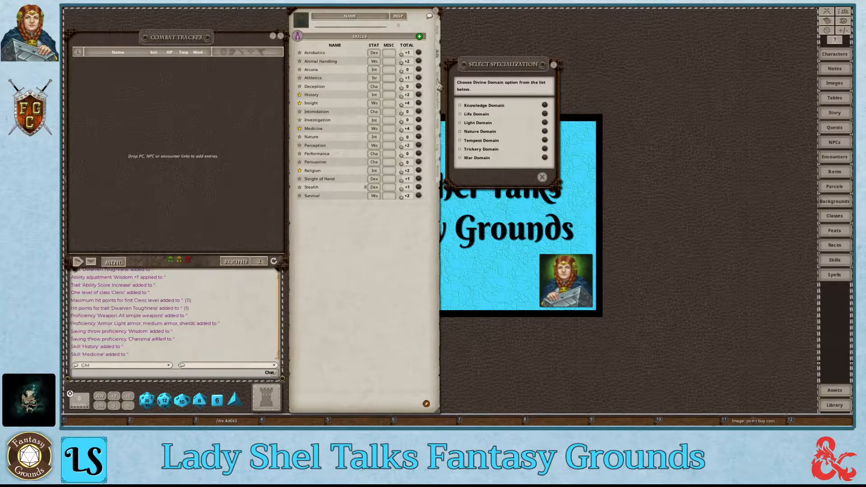
# Step: Show the character's features and traits, and review the Knowledge Domain's spell list before closing its description
pyautogui.click(438, 84)
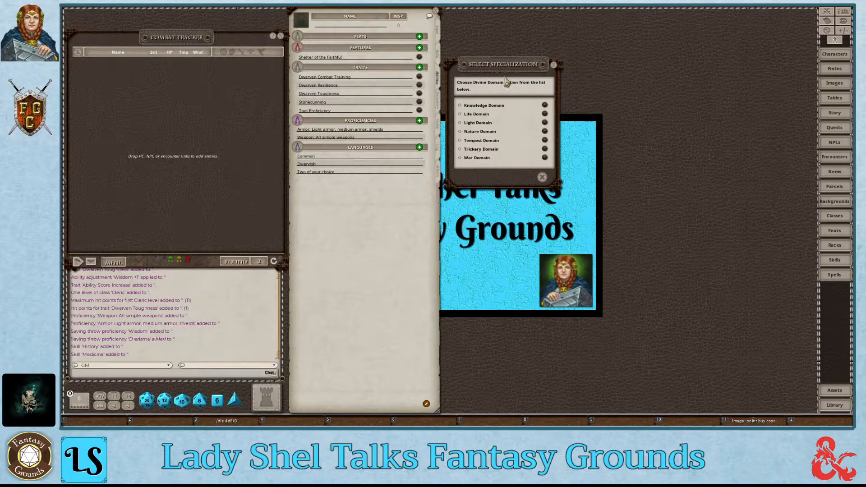
pyautogui.moveTo(486, 61)
pyautogui.mouseDown()
pyautogui.moveTo(512, 68)
pyautogui.moveTo(498, 65)
pyautogui.mouseUp()
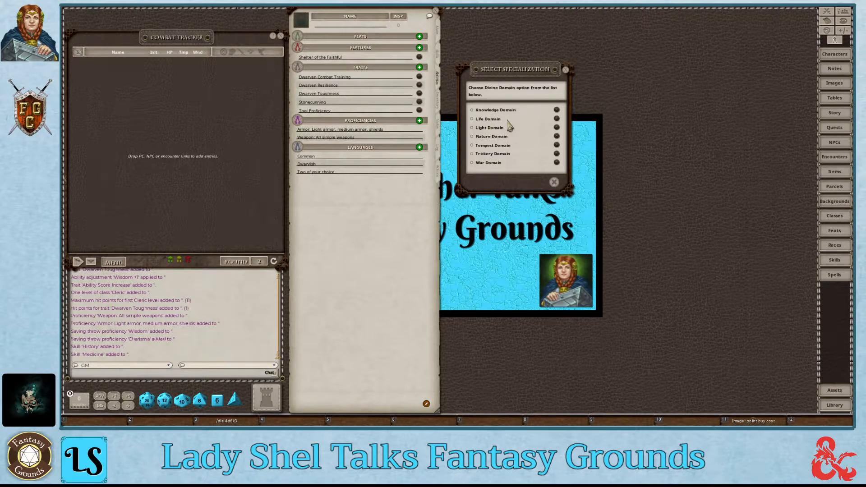
pyautogui.click(556, 111)
pyautogui.scroll(-10, 493, 250)
pyautogui.scroll(-5, 493, 250)
pyautogui.scroll(5, 493, 247)
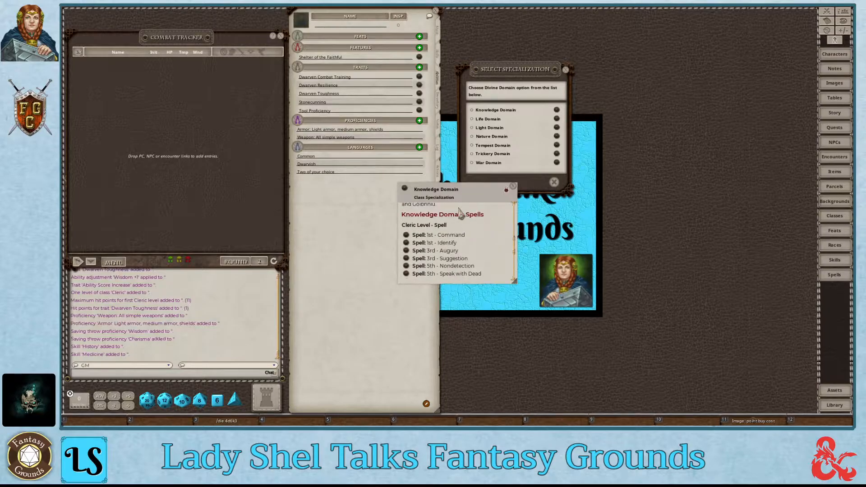
pyautogui.moveTo(436, 186); pyautogui.dragTo(677, 123)
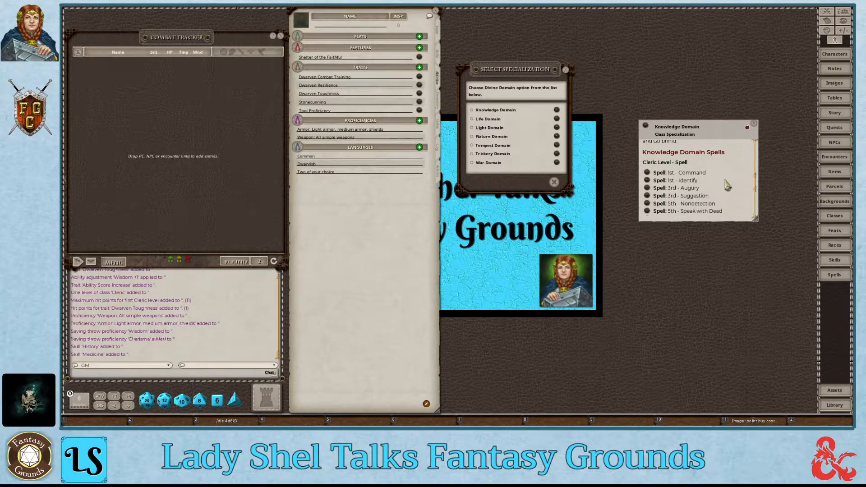
pyautogui.scroll(-1, 730, 183)
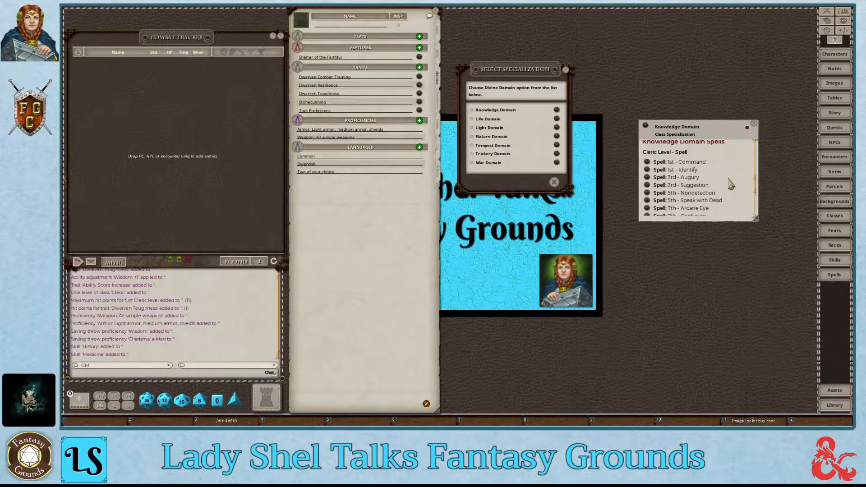
pyautogui.scroll(-1, 729, 183)
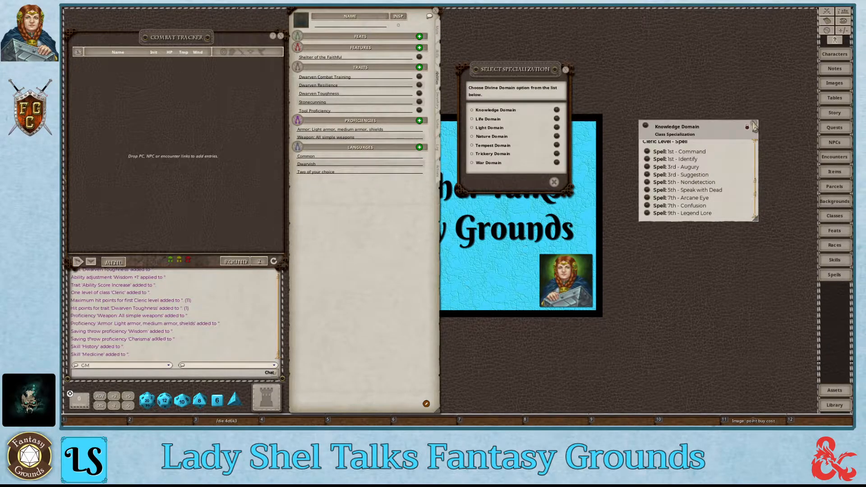
pyautogui.click(754, 124)
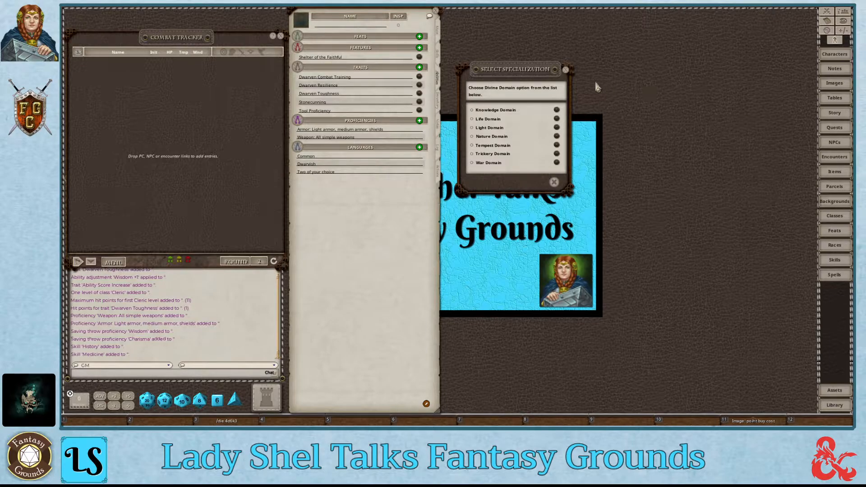
# Step: Review the Life Domain's spell list beside the specialization choices and close its description
pyautogui.click(556, 119)
pyautogui.moveTo(465, 200); pyautogui.dragTo(652, 110)
pyautogui.scroll(-5, 655, 147)
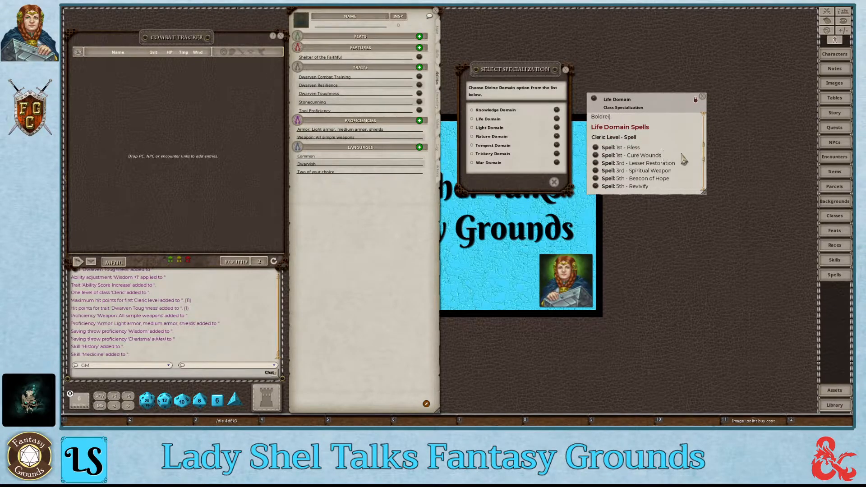
pyautogui.click(702, 96)
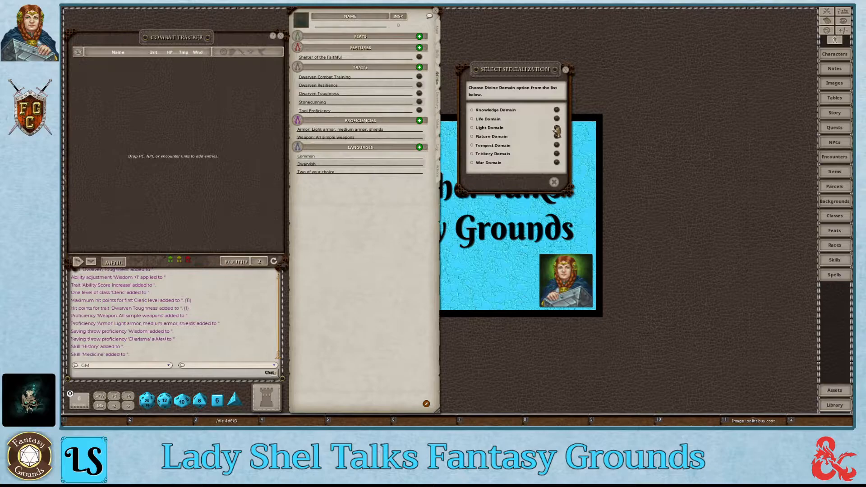
# Step: Review the Light Domain's spell list beside the specialization choices and close its description
pyautogui.click(558, 131)
pyautogui.moveTo(441, 228); pyautogui.dragTo(626, 171)
pyautogui.scroll(-10, 626, 170)
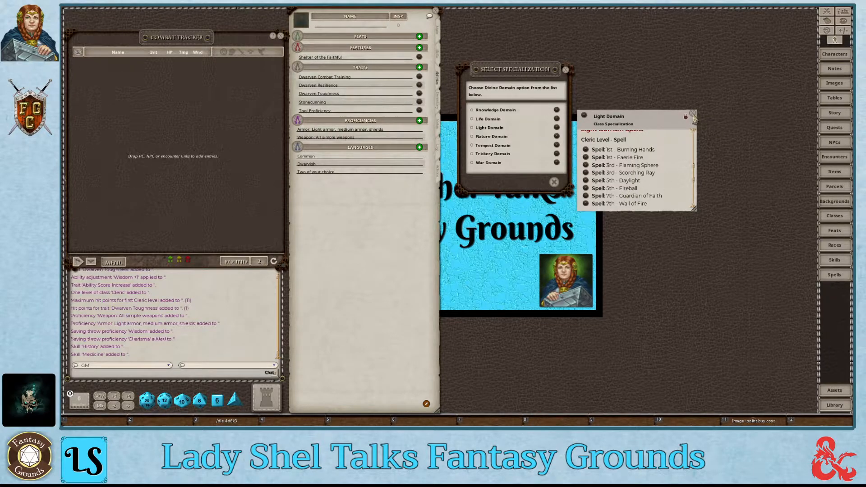
pyautogui.click(694, 116)
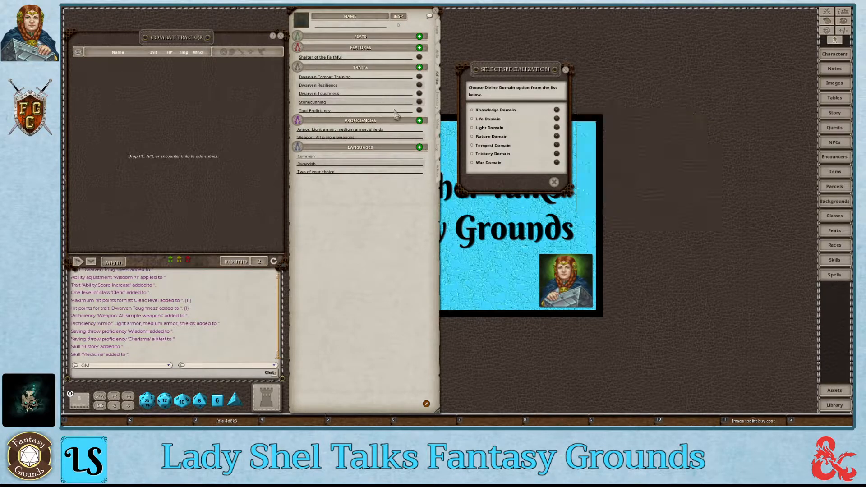
# Step: Review the Tempest Domain's spell list beside the specialization choices and close its description
pyautogui.click(557, 144)
pyautogui.moveTo(478, 198); pyautogui.dragTo(659, 118)
pyautogui.scroll(-3, 656, 171)
pyautogui.scroll(-3, 658, 171)
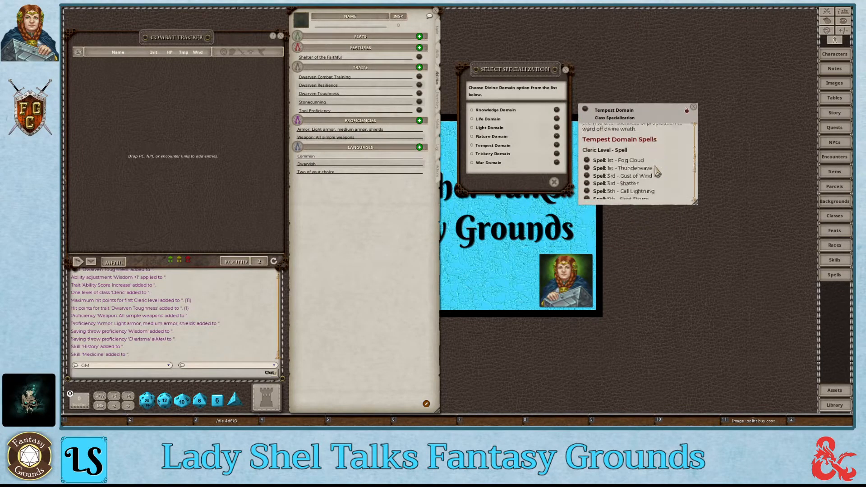
pyautogui.click(693, 107)
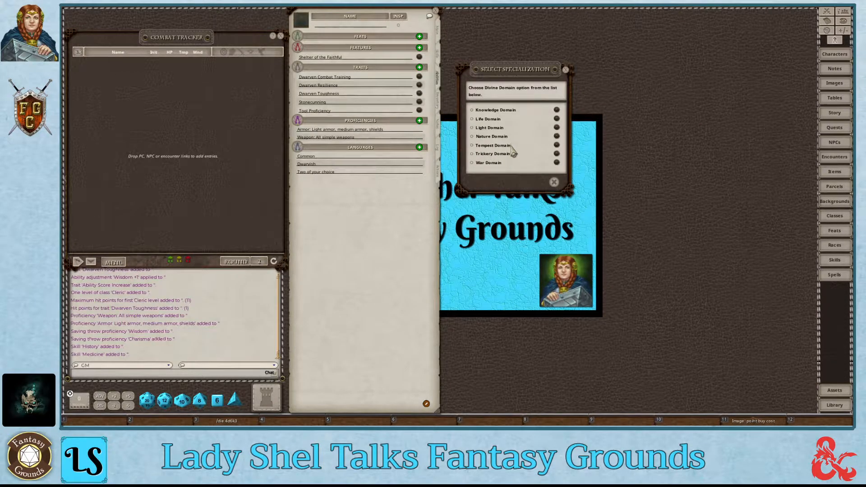
# Step: Review the Trickery Domain's description and spell list beside the specialization choices and close them
pyautogui.click(557, 154)
pyautogui.moveTo(466, 200); pyautogui.dragTo(644, 104)
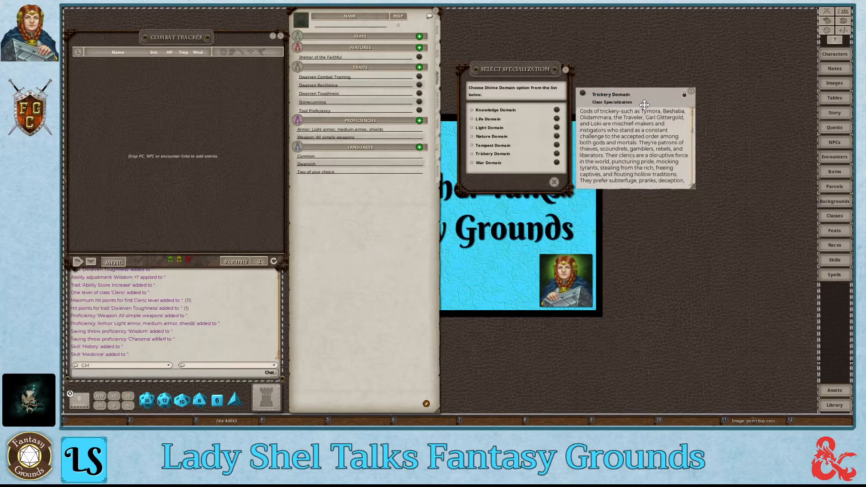
pyautogui.scroll(-3, 653, 149)
pyautogui.scroll(-3, 653, 149)
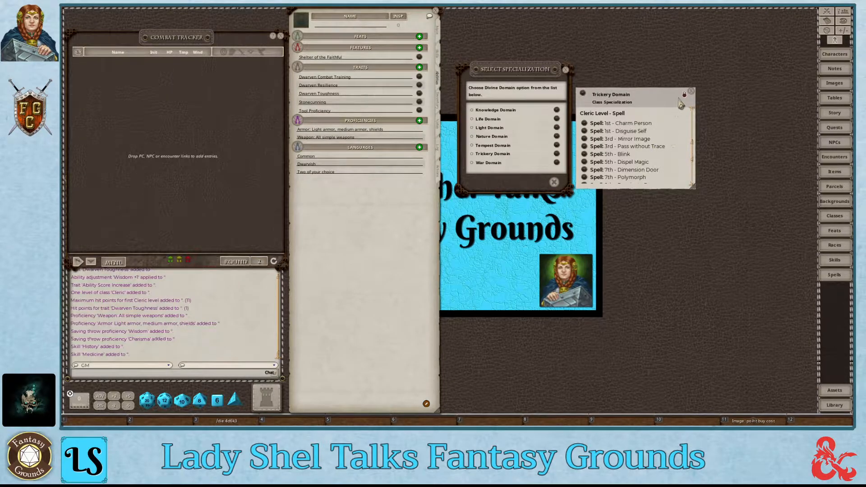
pyautogui.click(692, 92)
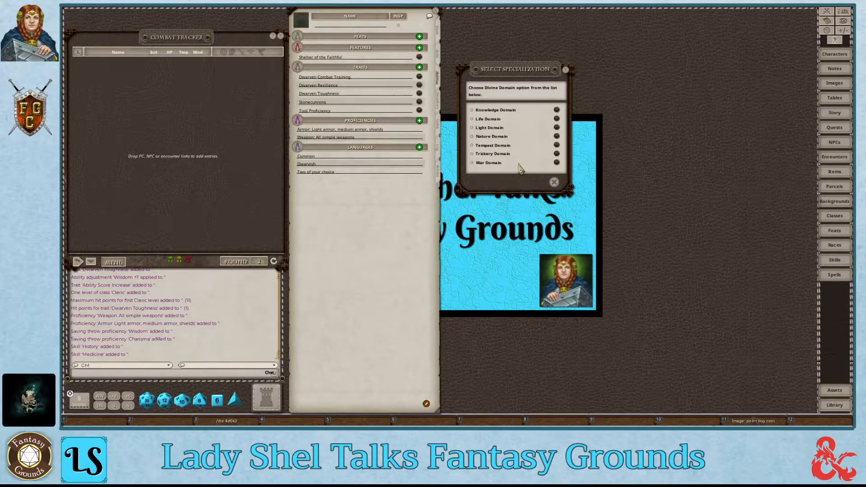
# Step: Review the War Domain's description and spell list beside the specialization choices and close them
pyautogui.click(557, 165)
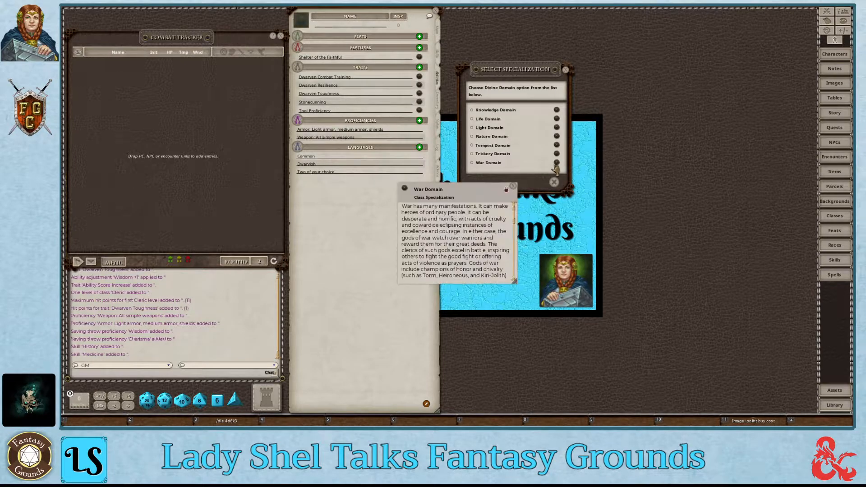
pyautogui.moveTo(455, 199); pyautogui.dragTo(646, 116)
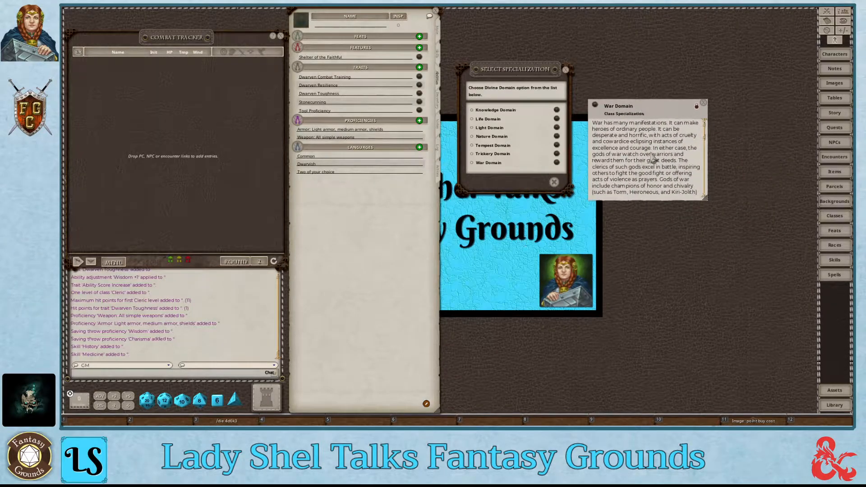
pyautogui.scroll(-5, 652, 155)
pyautogui.scroll(-2, 652, 156)
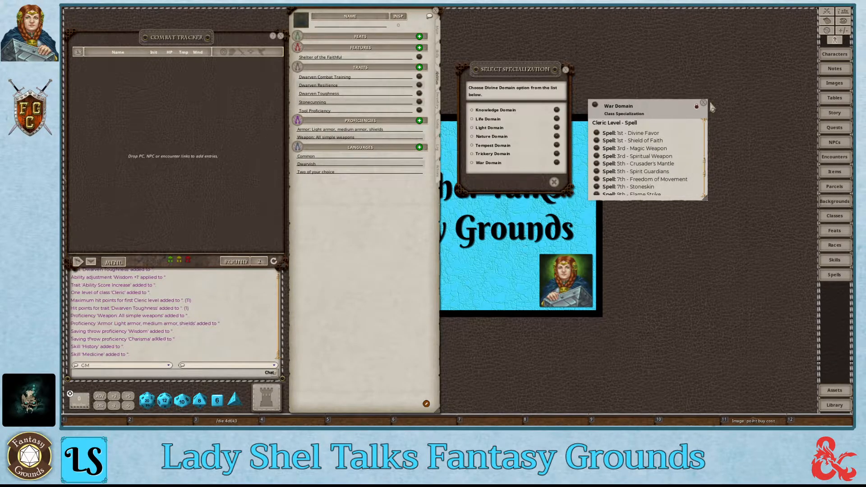
pyautogui.click(704, 105)
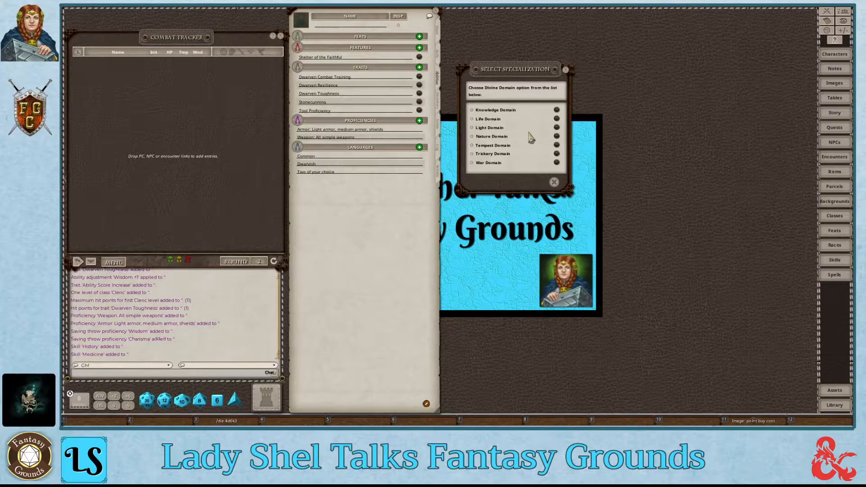
# Step: Choose Life Domain as the cleric's Divine Domain and confirm the specialization
pyautogui.click(472, 119)
pyautogui.click(544, 182)
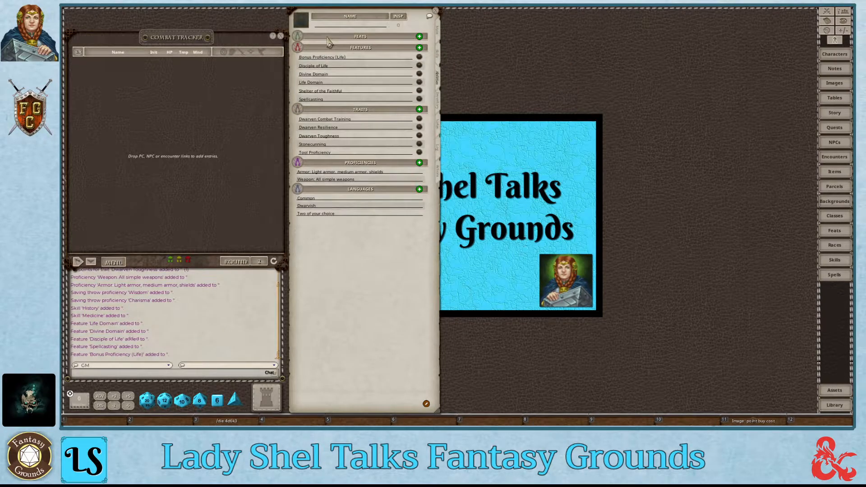
# Step: Enter the character's name on the main page of the sheet and open the class and level details
pyautogui.click(437, 34)
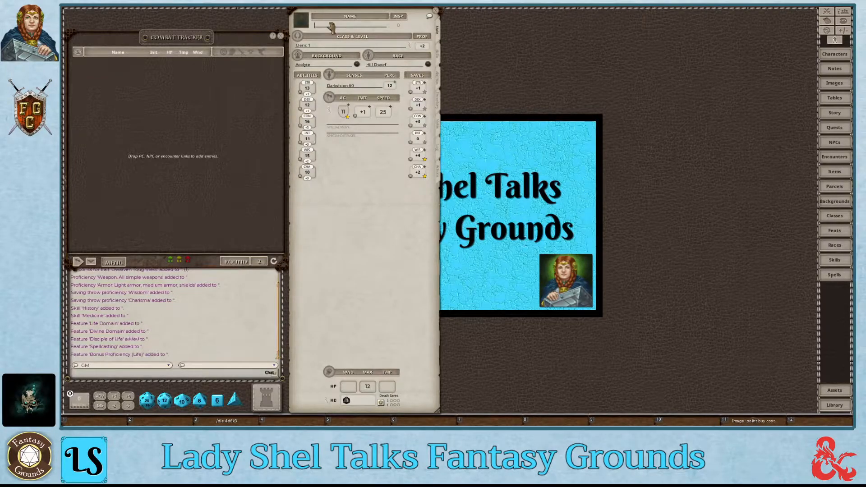
pyautogui.write('Jady Shel')
pyautogui.click(409, 46)
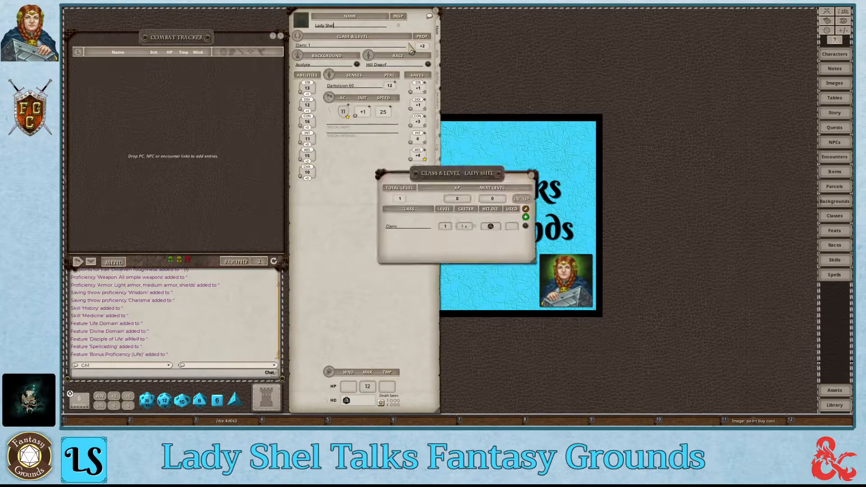
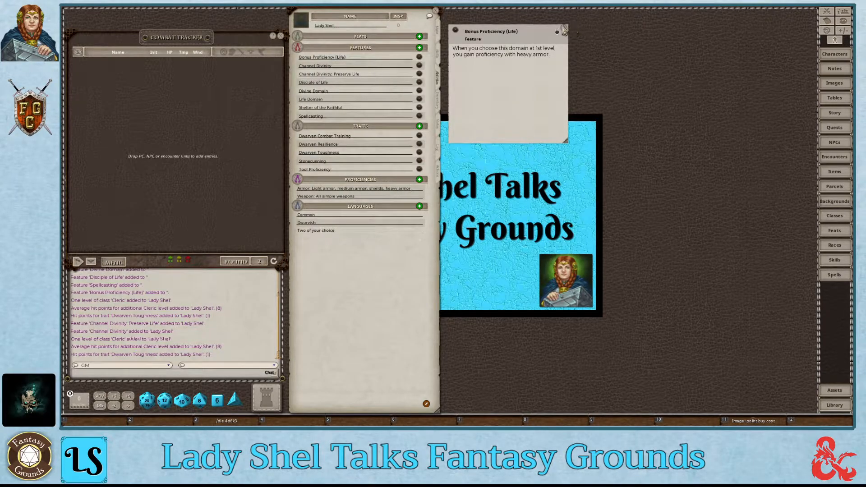
# Step: Close the Bonus Proficiency (Life) description and read through the Channel Divinity feature, including its Turn Undead rules
pyautogui.click(564, 28)
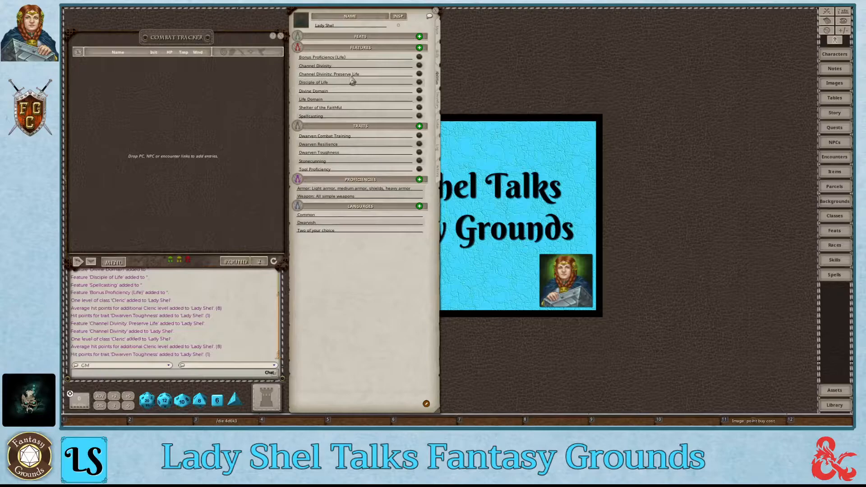
pyautogui.click(420, 67)
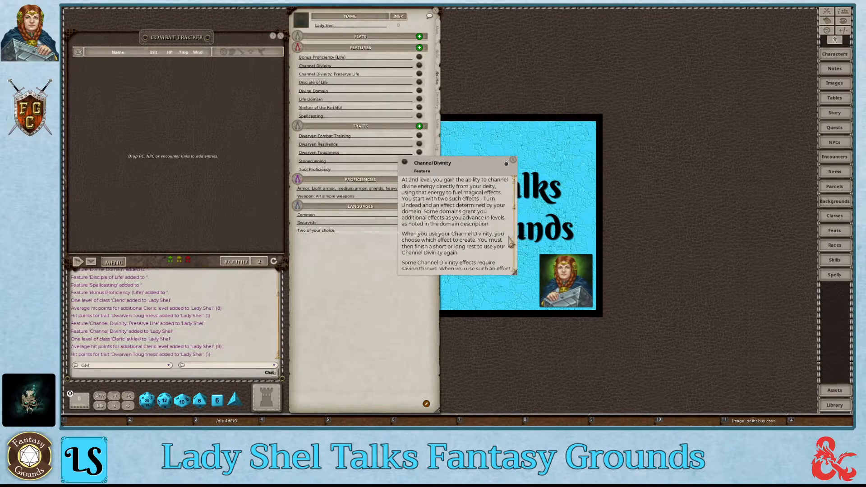
pyautogui.moveTo(446, 162); pyautogui.dragTo(533, 54)
pyautogui.scroll(-2, 560, 108)
pyautogui.scroll(-4, 559, 108)
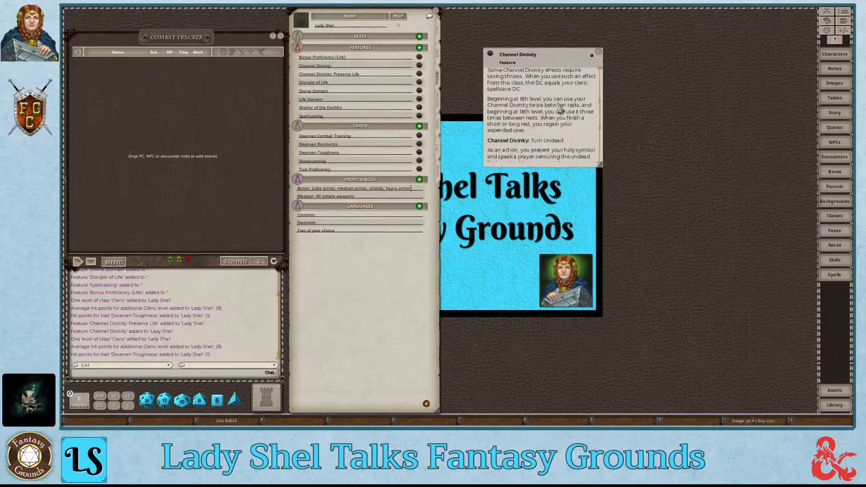
pyautogui.scroll(1, 529, 108)
pyautogui.scroll(5, 529, 108)
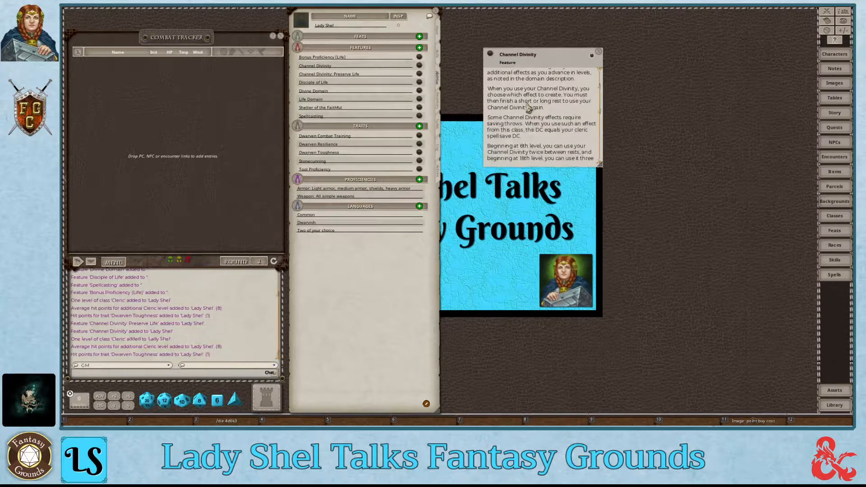
pyautogui.scroll(-3, 528, 108)
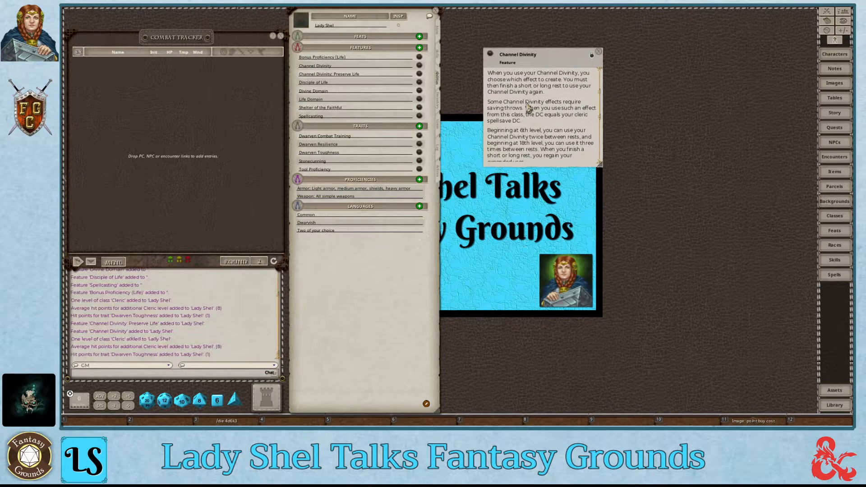
pyautogui.scroll(3, 529, 108)
pyautogui.scroll(-8, 529, 108)
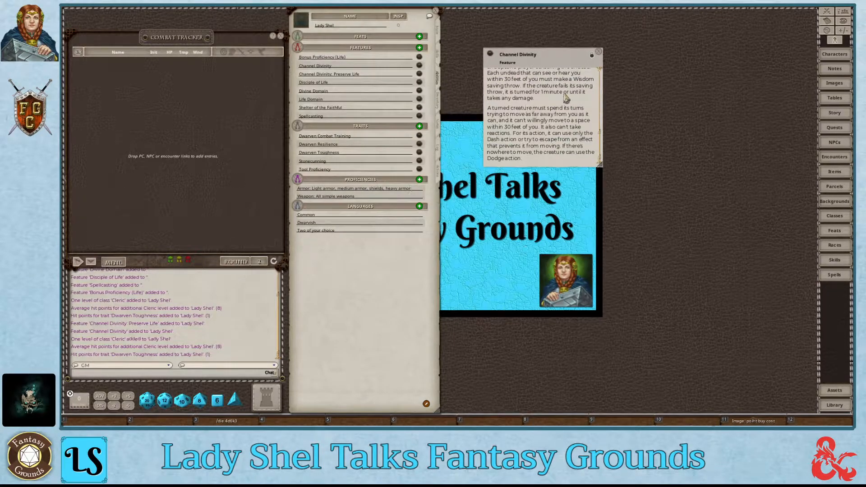
# Step: Open the Channel Divinity: Preserve Life and Disciple of Life features and arrange their descriptions around Channel Divinity for reading
pyautogui.moveTo(524, 67); pyautogui.dragTo(495, 35)
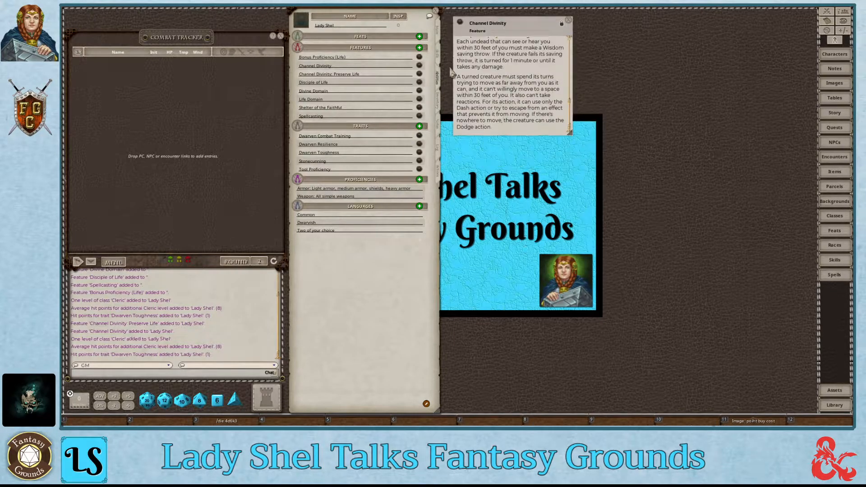
pyautogui.click(419, 77)
pyautogui.moveTo(443, 210); pyautogui.dragTo(622, 70)
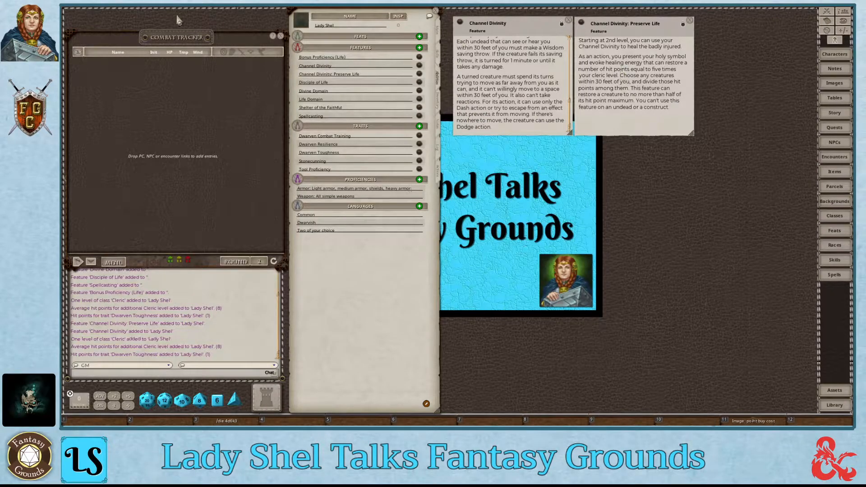
pyautogui.click(419, 83)
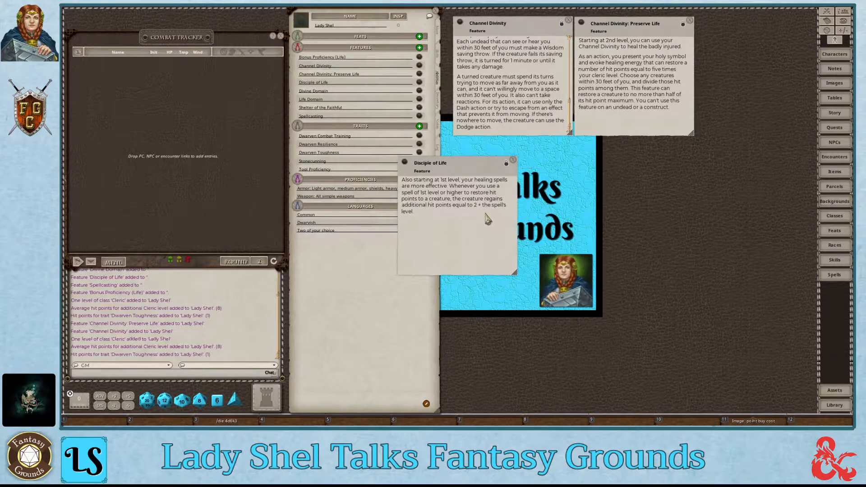
pyautogui.moveTo(440, 180); pyautogui.dragTo(492, 161)
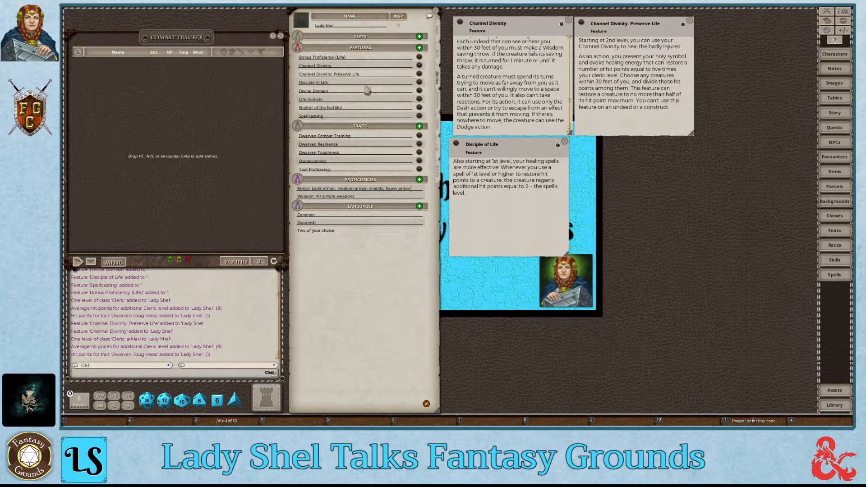
# Step: Open the Divine Domain feature beside Channel Divinity: Preserve Life, read through its Domain Spells rules, and close it
pyautogui.click(420, 91)
pyautogui.moveTo(485, 220); pyautogui.dragTo(757, 66)
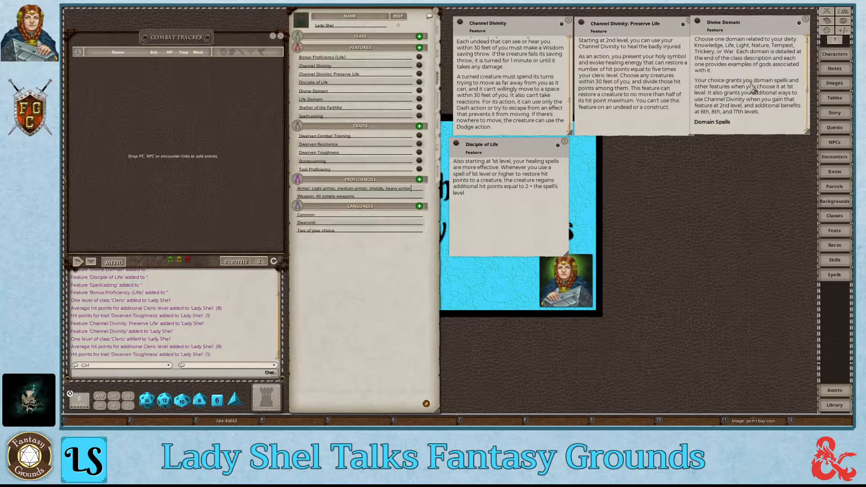
pyautogui.scroll(-3, 753, 86)
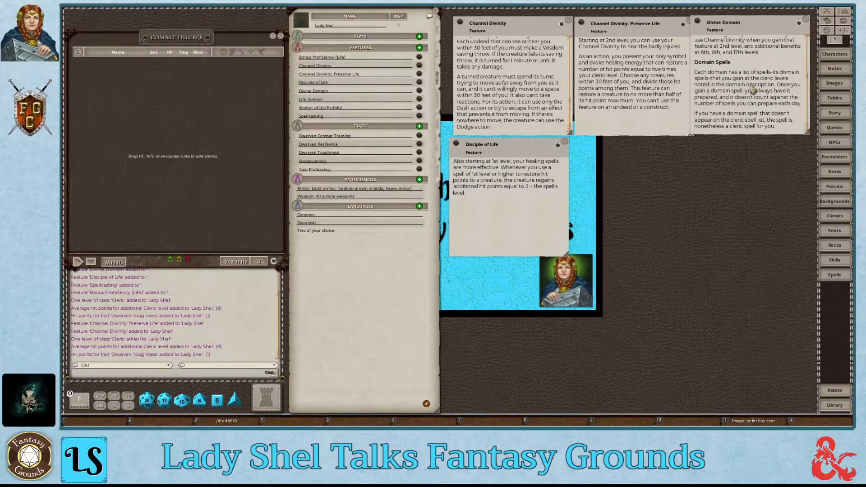
pyautogui.click(806, 19)
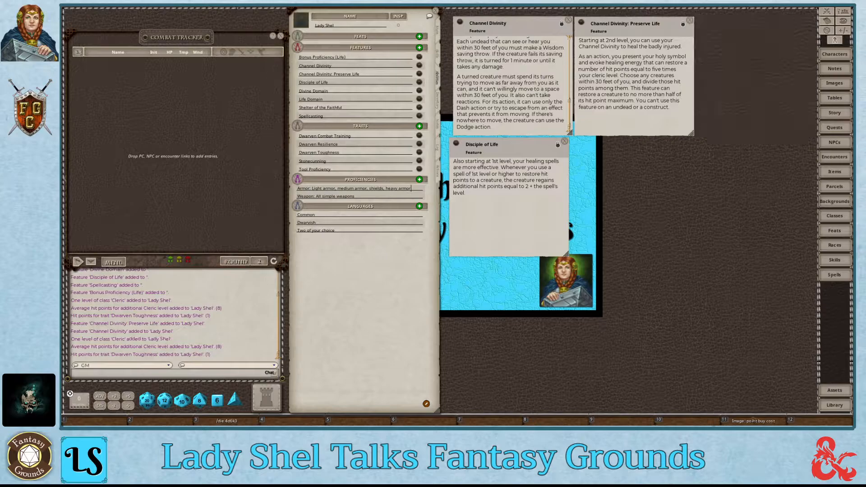
# Step: Open the Life Domain feature beside Channel Divinity: Preserve Life and examine its list of Life Domain spells by cleric level
pyautogui.click(419, 100)
pyautogui.moveTo(433, 188); pyautogui.dragTo(734, 51)
pyautogui.scroll(-5, 751, 63)
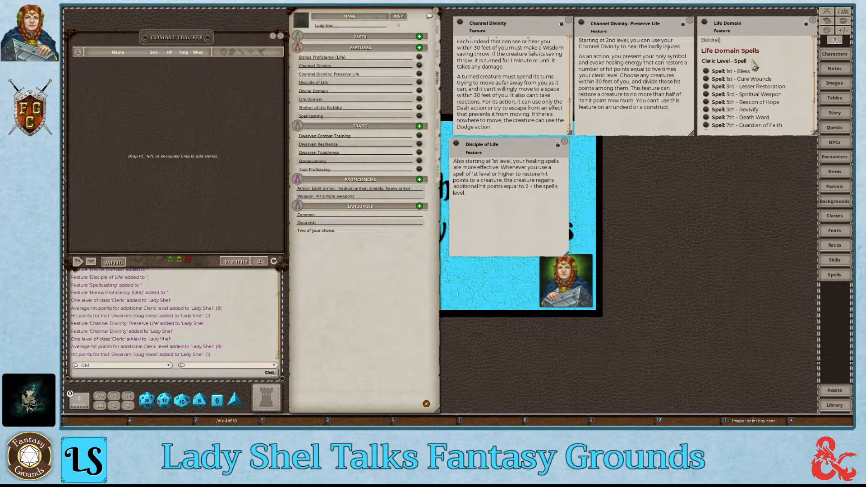
pyautogui.scroll(-1, 755, 66)
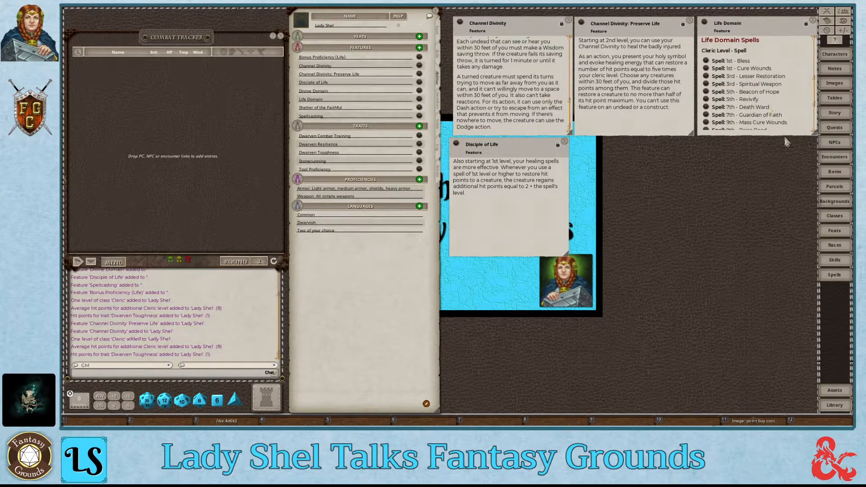
pyautogui.scroll(-1, 780, 57)
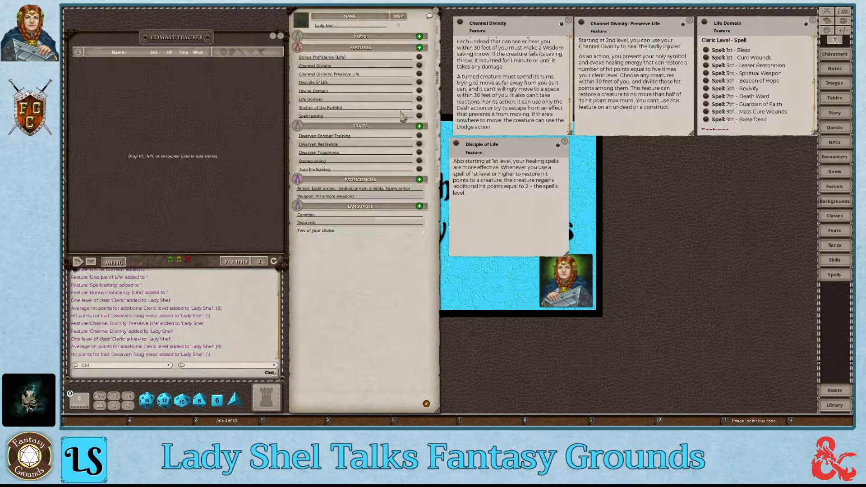
# Step: Open the Shelter of the Faithful feature, read through its description, and close it
pyautogui.click(419, 108)
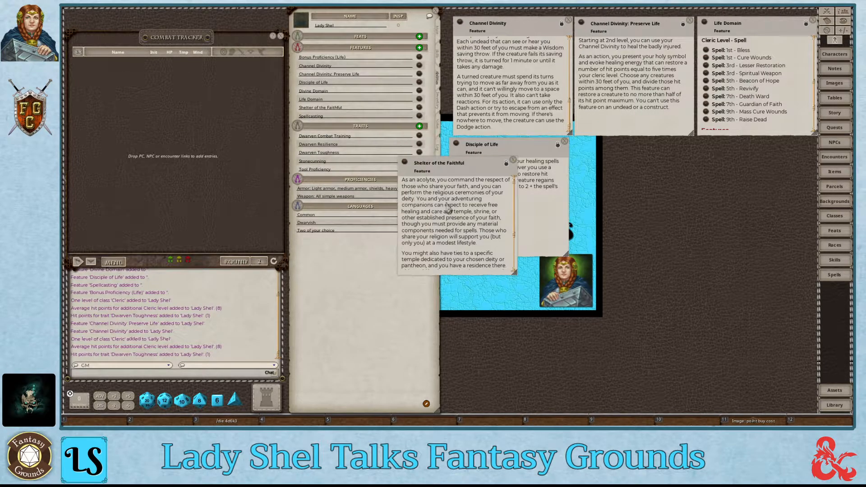
pyautogui.scroll(-3, 462, 207)
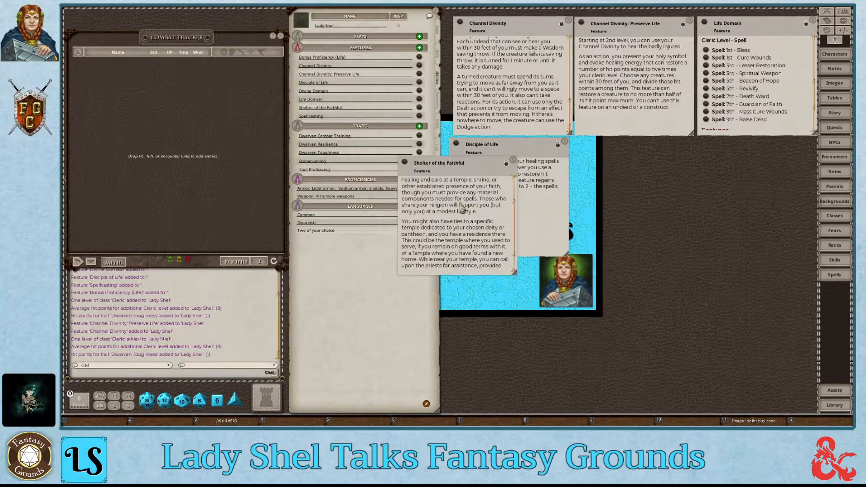
pyautogui.scroll(2, 462, 207)
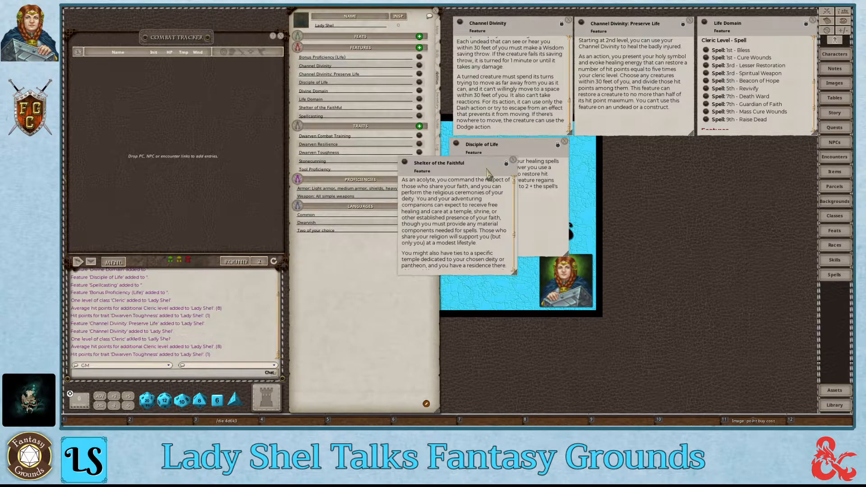
pyautogui.click(513, 161)
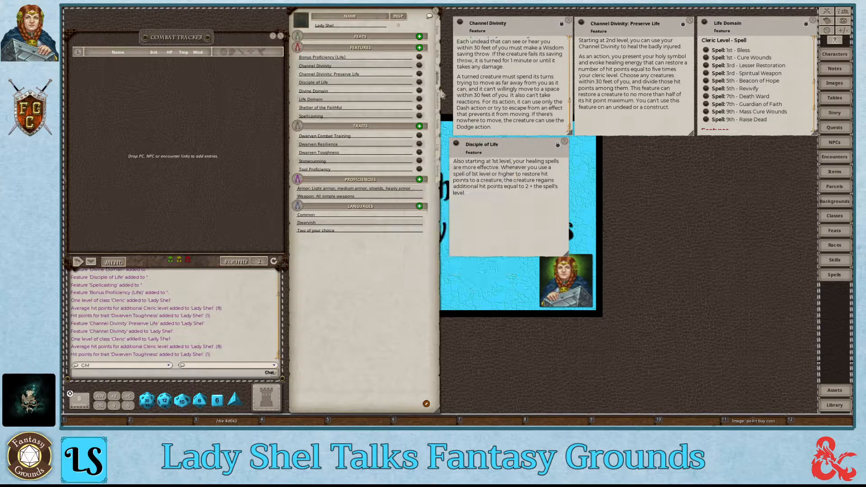
# Step: Open the Spellcasting feature and read its rules on cantrips and on preparing and casting cleric spells
pyautogui.click(419, 118)
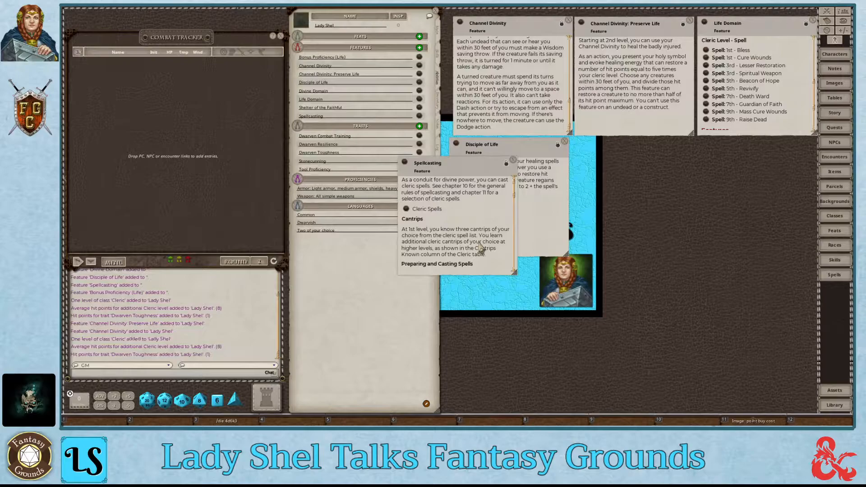
pyautogui.scroll(-2, 481, 248)
pyautogui.scroll(-1, 481, 247)
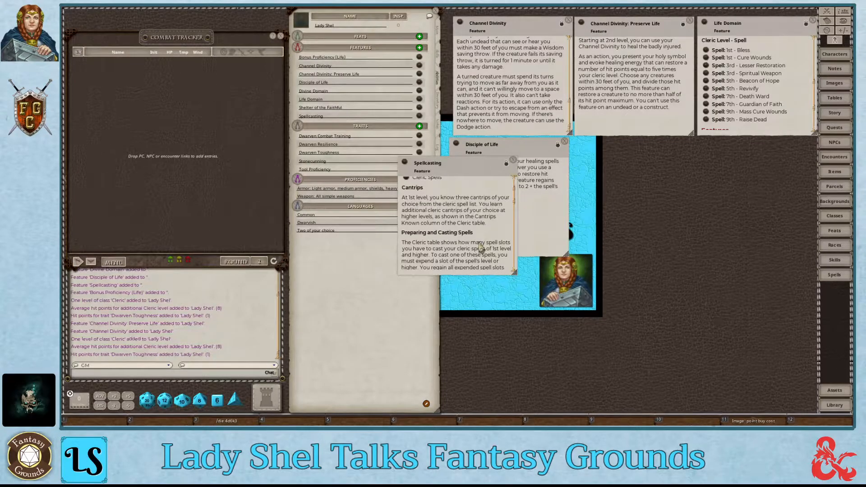
pyautogui.scroll(-12, 481, 247)
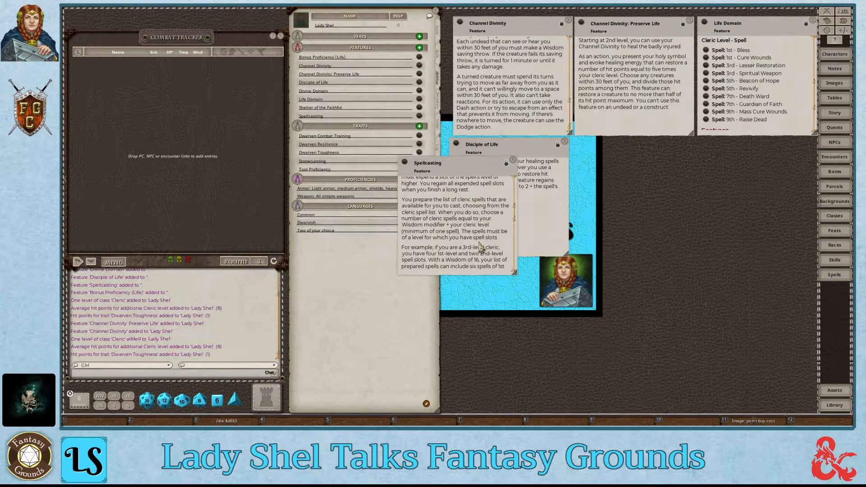
pyautogui.scroll(3, 481, 248)
pyautogui.scroll(1, 481, 247)
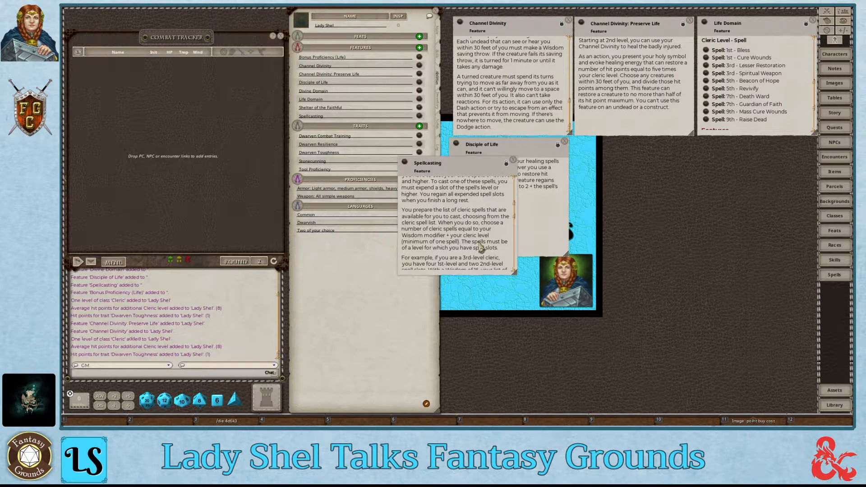
# Step: Set the Spellcasting description beside the sheet's main page to compare it with the ability scores, read its remaining rules, and close it
pyautogui.moveTo(439, 198); pyautogui.dragTo(630, 243)
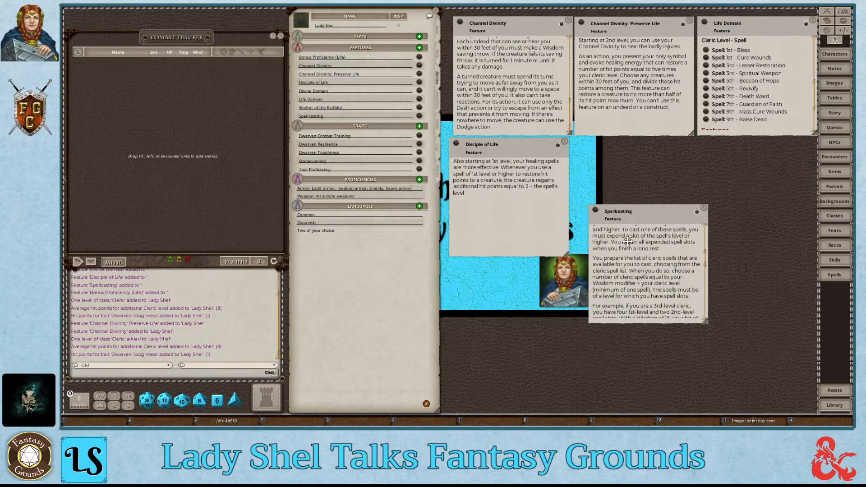
pyautogui.click(437, 30)
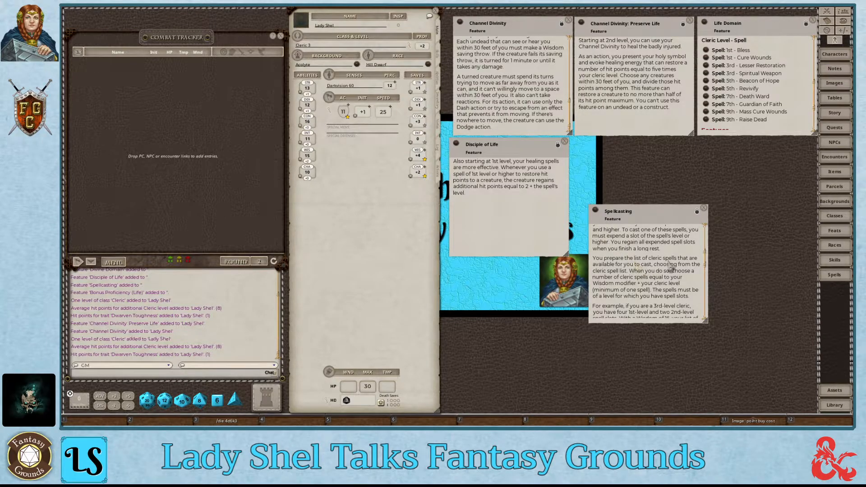
pyautogui.scroll(-5, 672, 267)
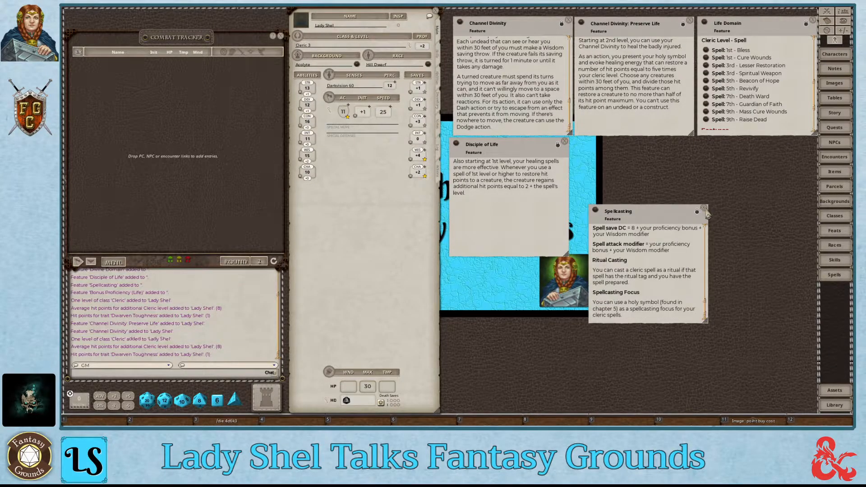
pyautogui.click(704, 209)
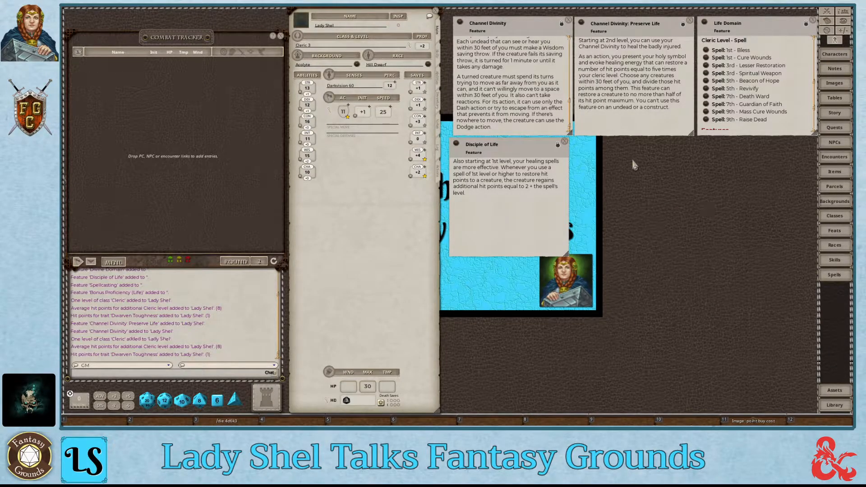
# Step: Return to the sheet's features and traits page, open Dwarven Combat Training beside Disciple of Life, and unlock its description
pyautogui.click(437, 80)
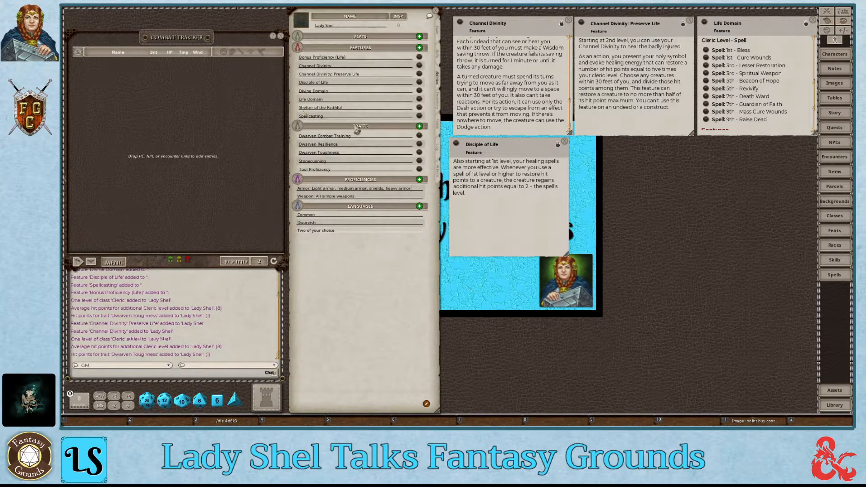
pyautogui.click(420, 135)
pyautogui.moveTo(444, 199); pyautogui.dragTo(615, 185)
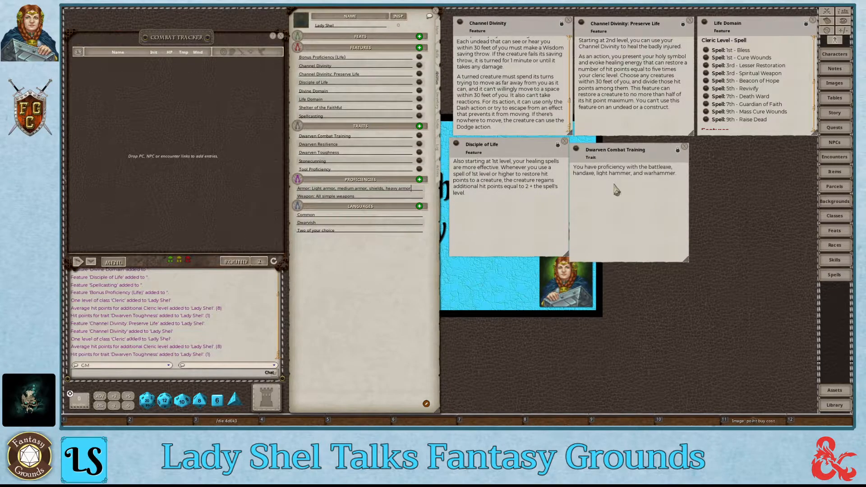
pyautogui.click(678, 151)
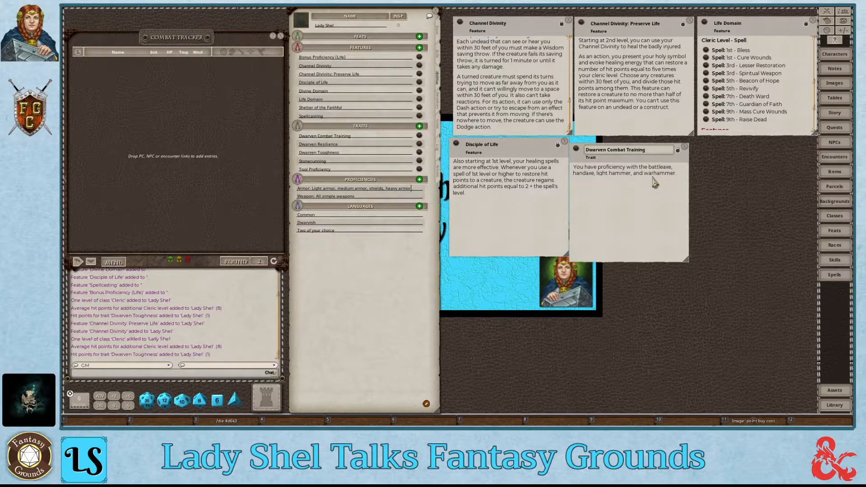
# Step: Copy battleaxe, handaxe, light hammer, and warhammer from Dwarven Combat Training into the Weapon proficiency, and relock and close the trait
pyautogui.moveTo(649, 168); pyautogui.dragTo(680, 180)
pyautogui.hotkey('ctrl', 'c')
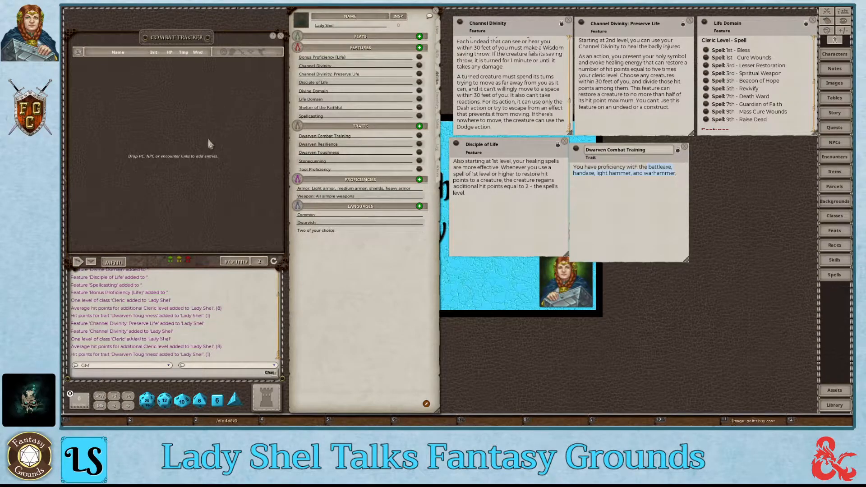
pyautogui.click(363, 200)
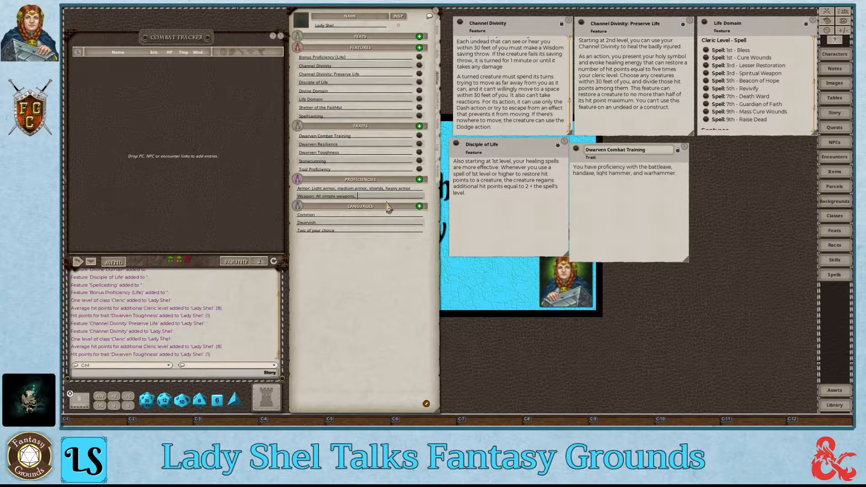
pyautogui.hotkey('ctrl', 'v')
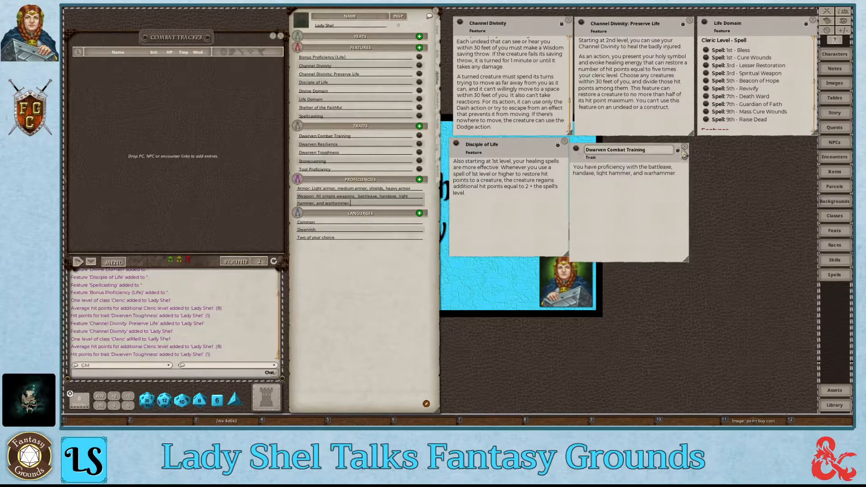
pyautogui.click(677, 150)
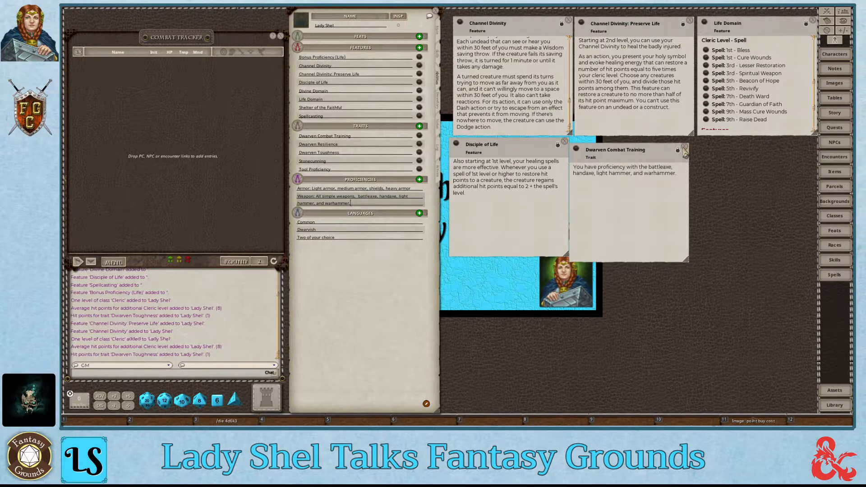
pyautogui.click(685, 148)
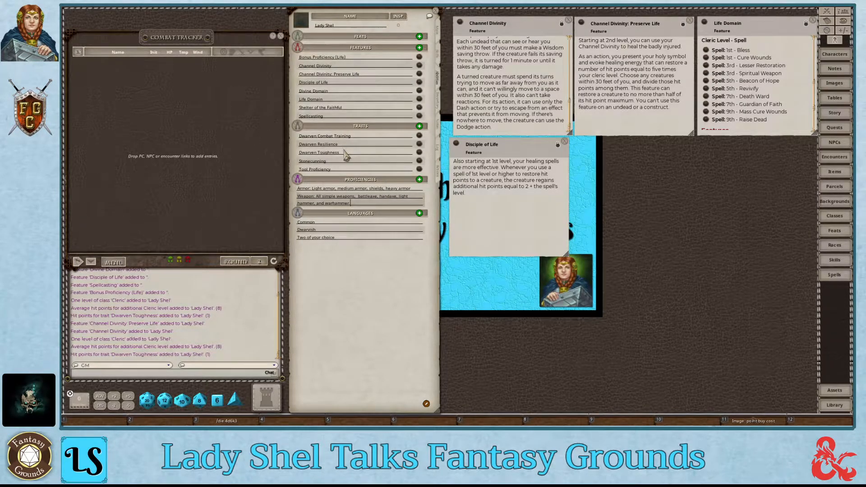
# Step: Read the Dwarven Resilience, Dwarven Toughness and Stonecunning traits, closing Toughness and lining up the other two beside Disciple of Life
pyautogui.click(420, 145)
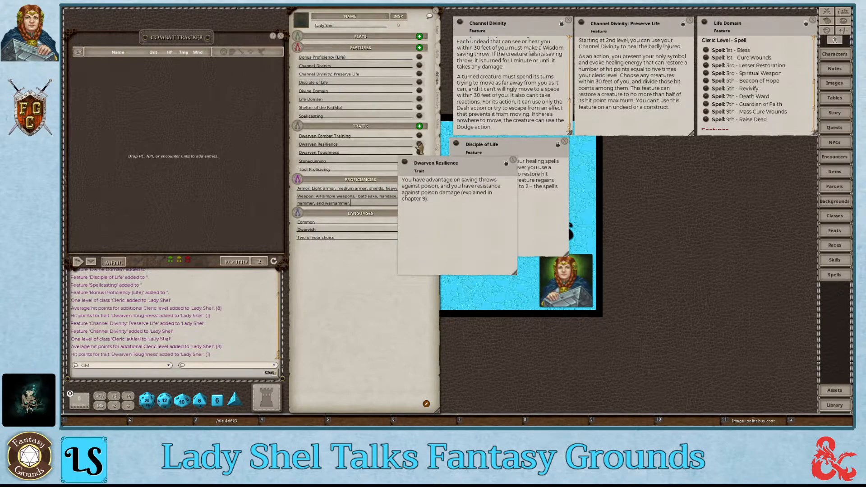
pyautogui.moveTo(449, 197); pyautogui.dragTo(623, 178)
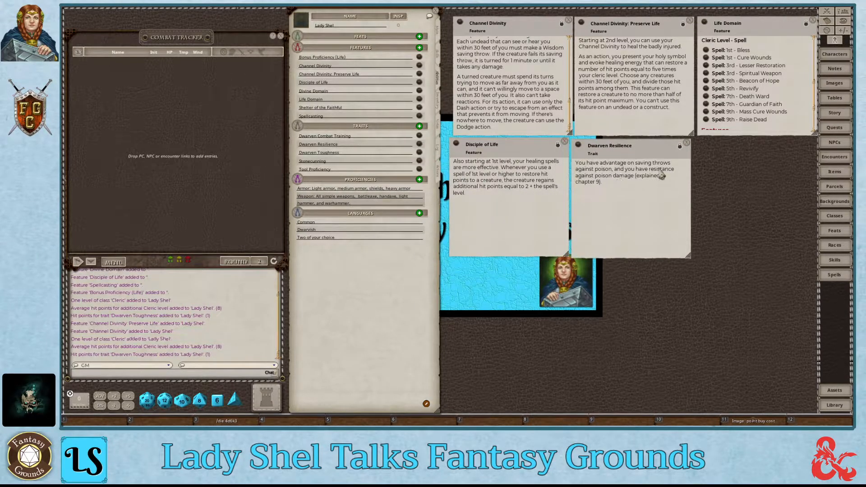
pyautogui.click(418, 155)
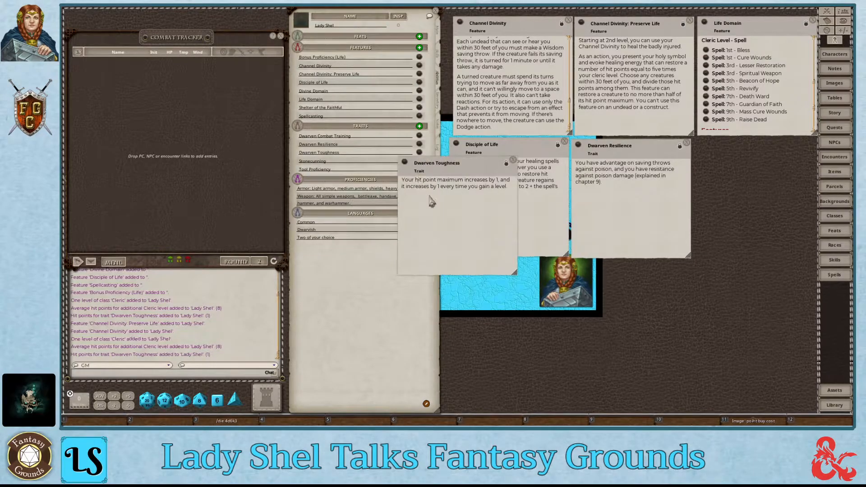
pyautogui.click(514, 161)
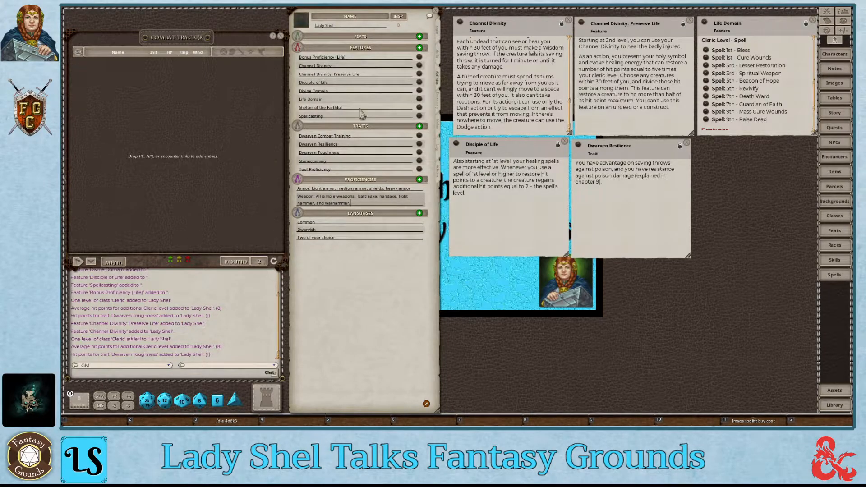
pyautogui.click(420, 161)
pyautogui.moveTo(442, 198); pyautogui.dragTo(742, 168)
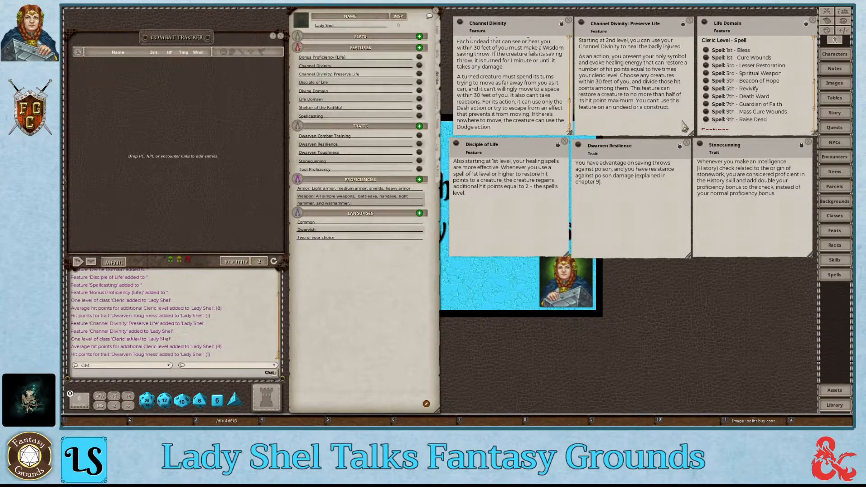
# Step: Consult the Tool Proficiency trait, add a proficiency entry reading "Tool Proficiency: Smith's Tools", and close the trait description
pyautogui.click(419, 171)
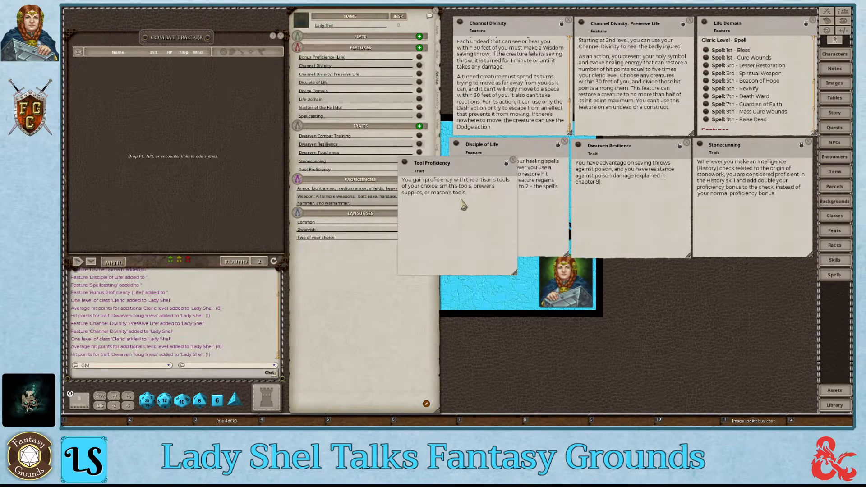
pyautogui.moveTo(471, 210); pyautogui.dragTo(569, 250)
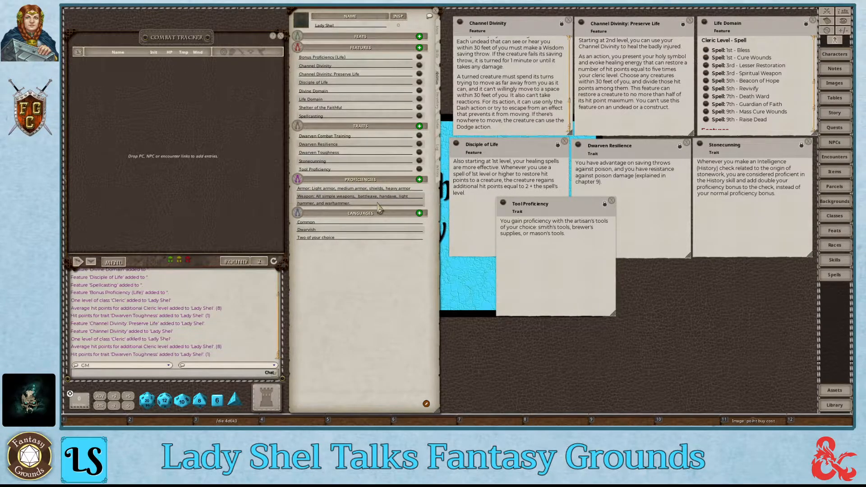
pyautogui.click(419, 180)
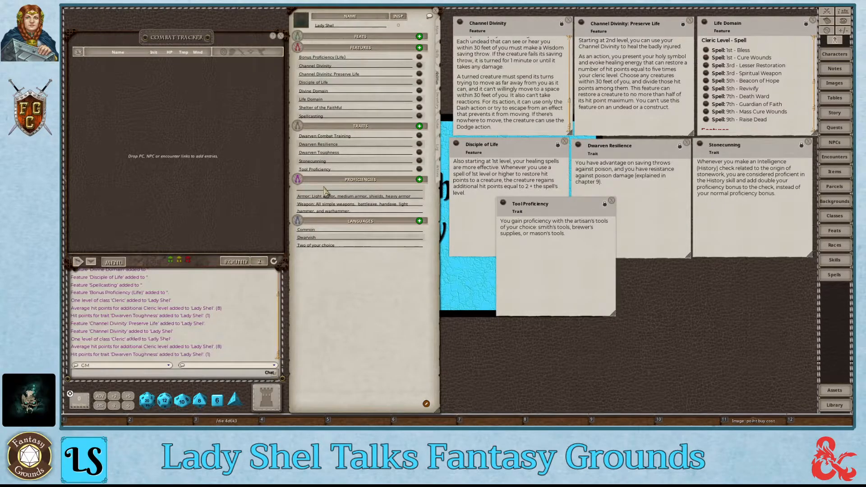
pyautogui.write("Tool Proficiency: Smith's Tools")
pyautogui.click(612, 200)
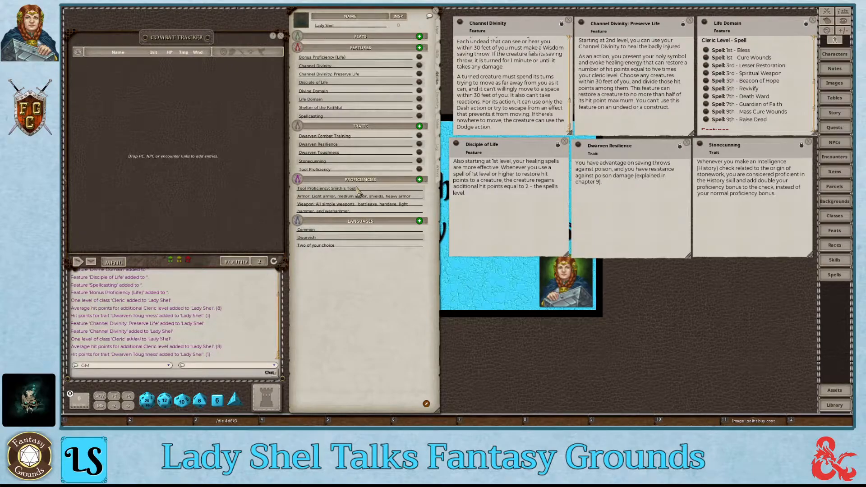
# Step: Add a proficient "Smith's Tools" skill based on Strength to the skills list and finish editing the list
pyautogui.click(440, 59)
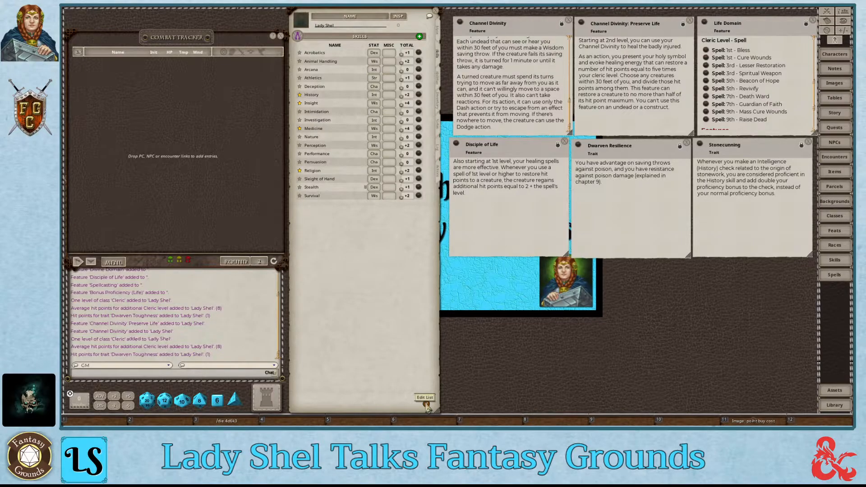
pyautogui.click(420, 37)
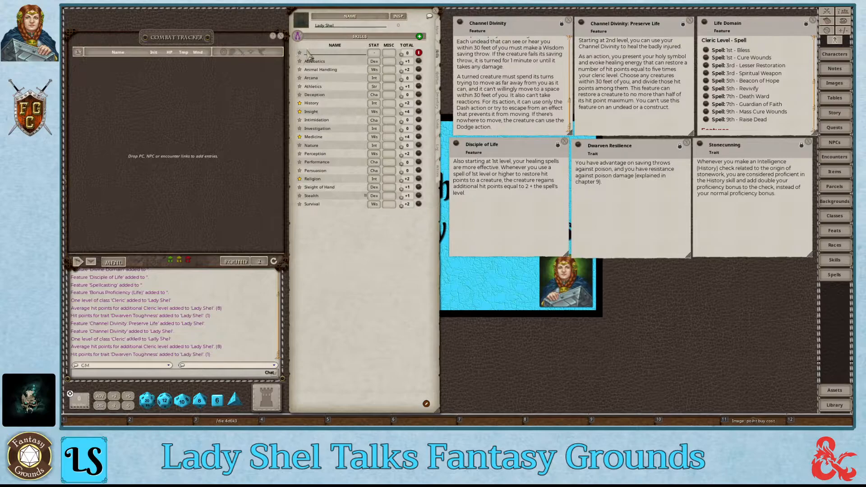
pyautogui.write("Smith's")
pyautogui.click(300, 53)
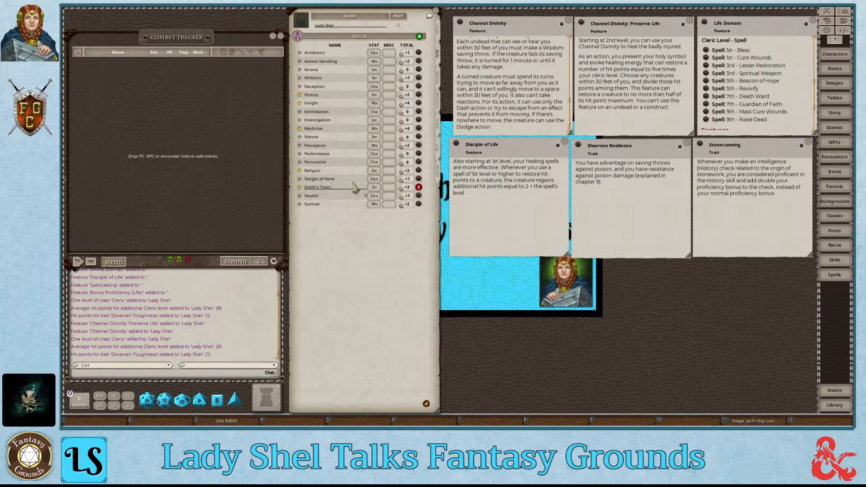
pyautogui.click(438, 107)
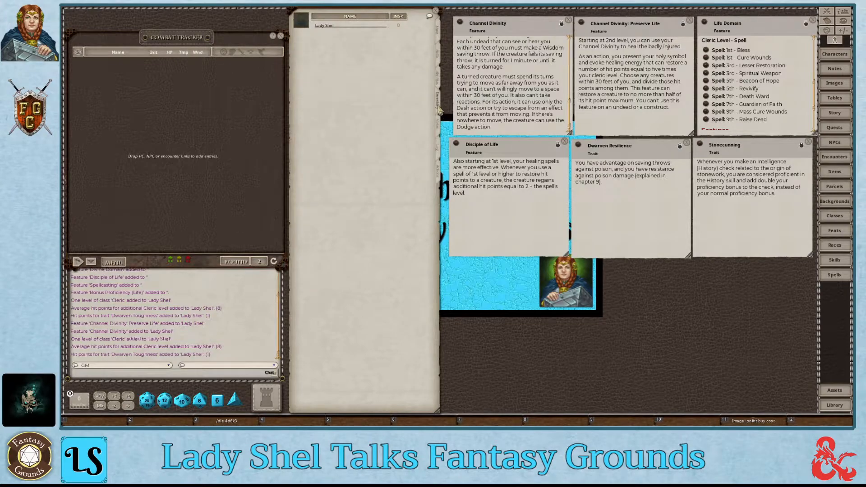
pyautogui.click(438, 56)
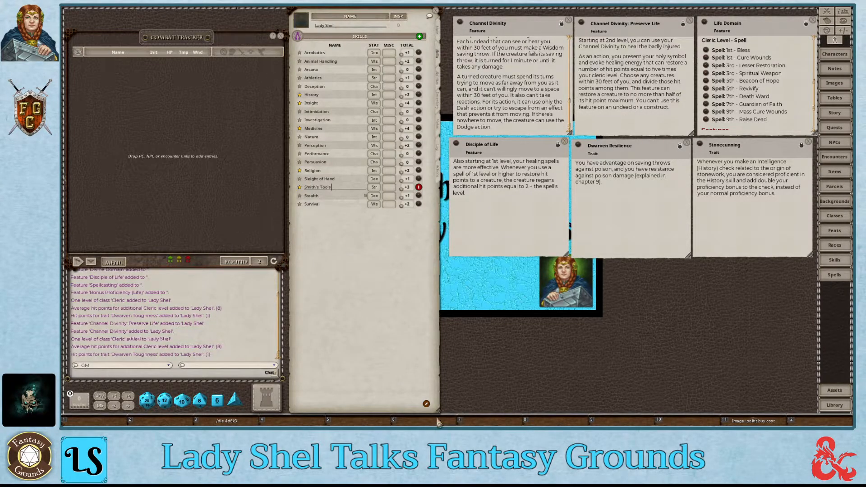
pyautogui.click(427, 404)
# Step: Replace the "Two of your choice" language entry with Elvish and add Goblin as another language
pyautogui.click(440, 83)
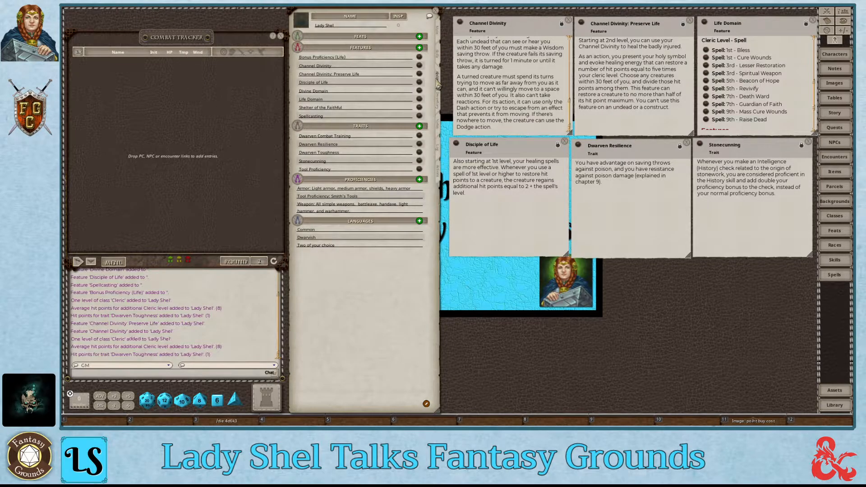
pyautogui.click(352, 247)
pyautogui.hotkey('ctrl', 'a')
pyautogui.press('BackSpace')
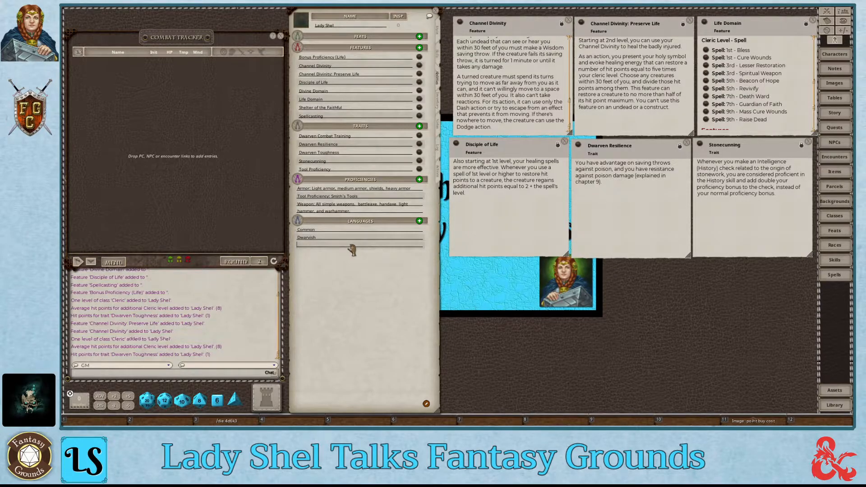
pyautogui.write('Elvish')
pyautogui.press('Return')
pyautogui.write('Goblin')
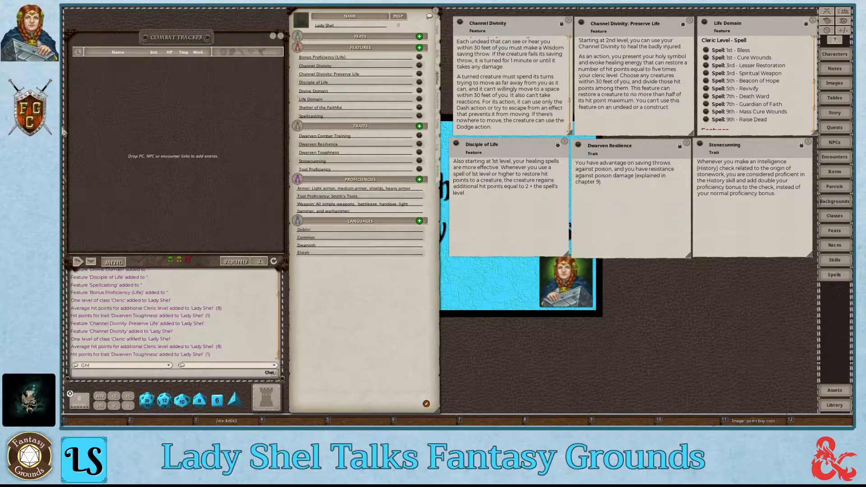
# Step: Look through the languages available for speaking in chat and close the list without choosing one
pyautogui.click(266, 367)
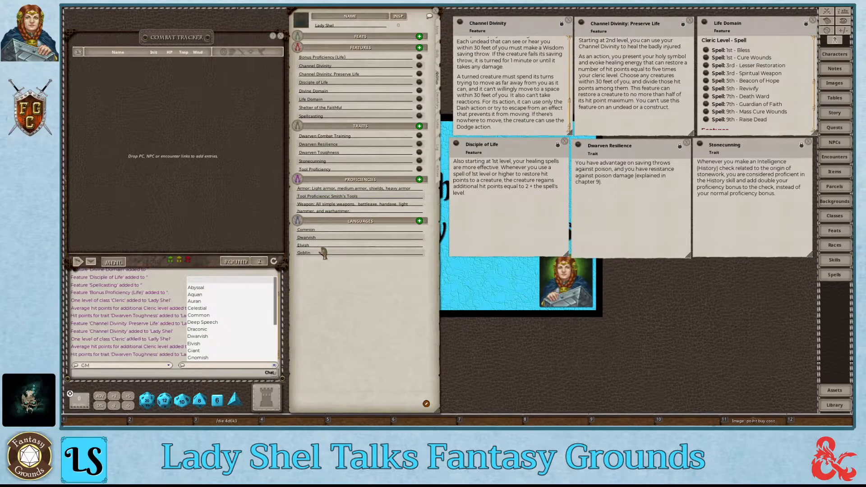
pyautogui.scroll(-3, 231, 344)
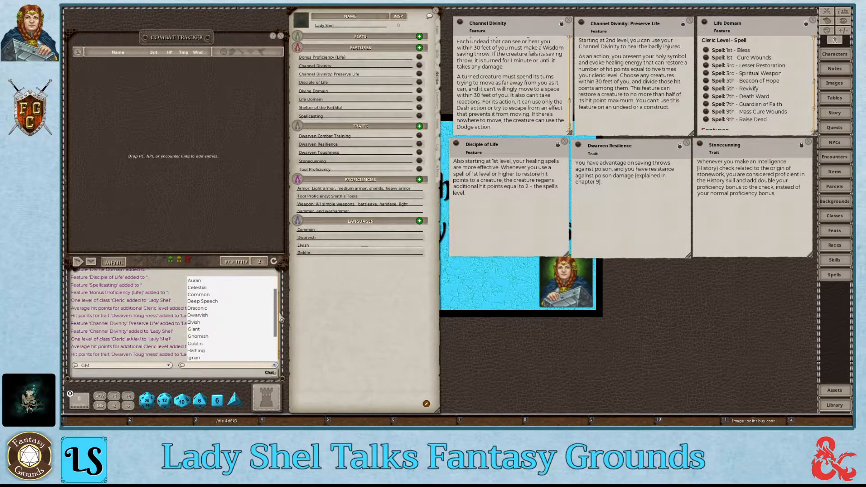
pyautogui.click(118, 376)
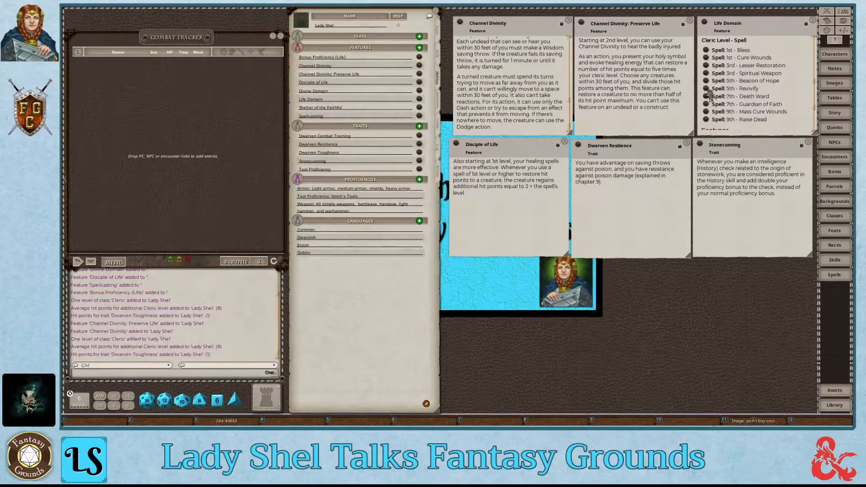
# Step: Review the campaign's languages and their assigned scripts in the options, and close both windows
pyautogui.click(830, 32)
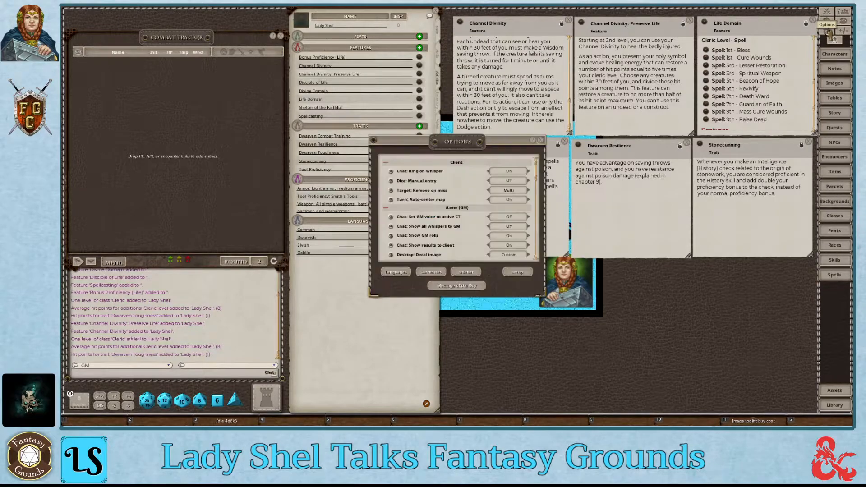
pyautogui.click(400, 276)
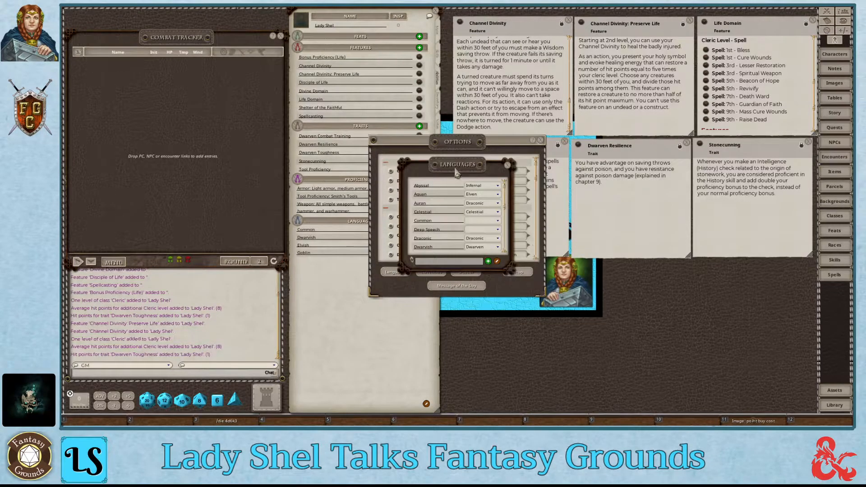
pyautogui.scroll(-3, 449, 248)
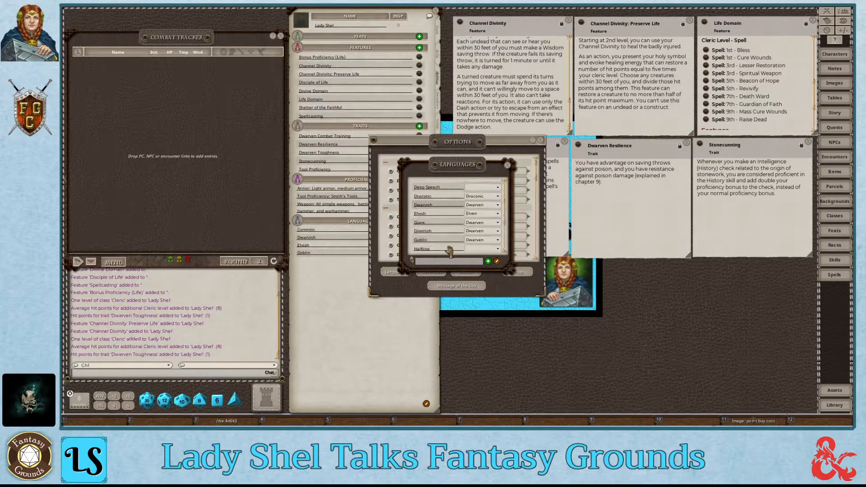
pyautogui.scroll(-3, 450, 250)
pyautogui.scroll(6, 450, 249)
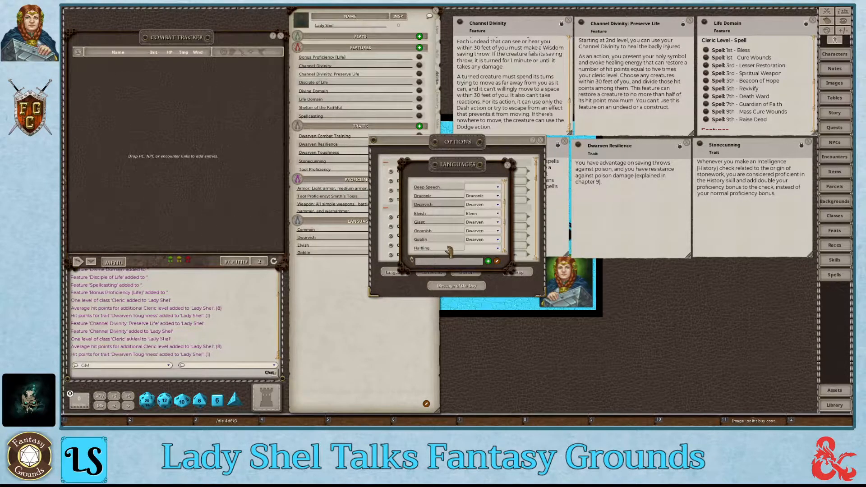
pyautogui.click(508, 165)
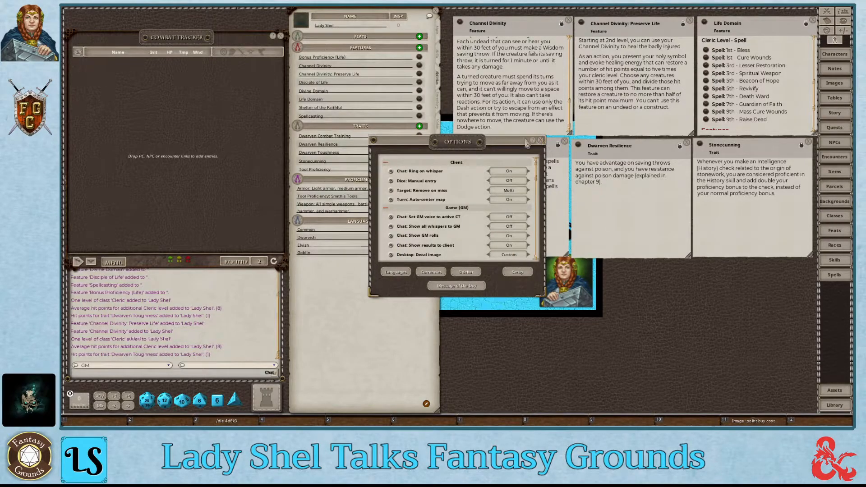
pyautogui.click(541, 141)
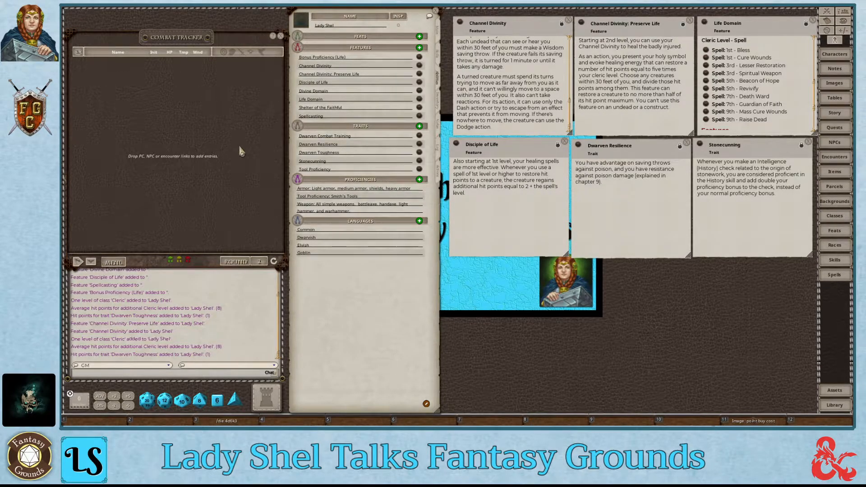
# Step: Filter the parcels to 5E Background & Class Equipment Bundles and add Background Equipment: Acolyte to the character's inventory
pyautogui.click(439, 103)
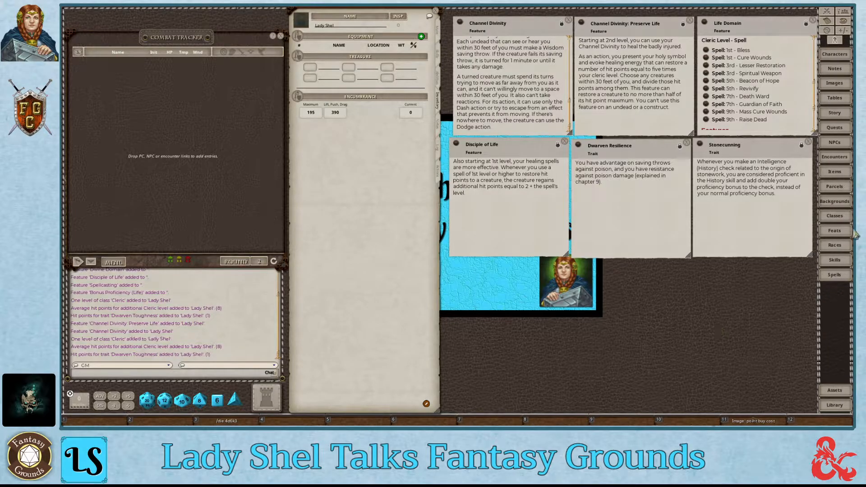
pyautogui.click(834, 186)
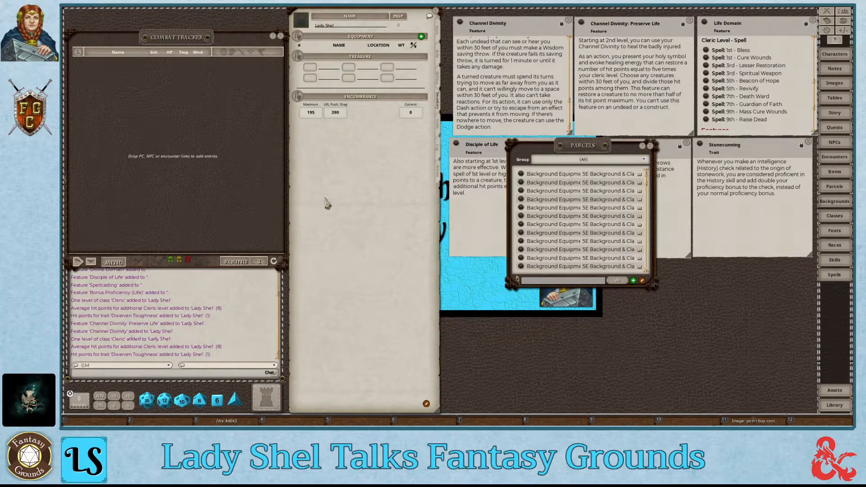
pyautogui.click(595, 159)
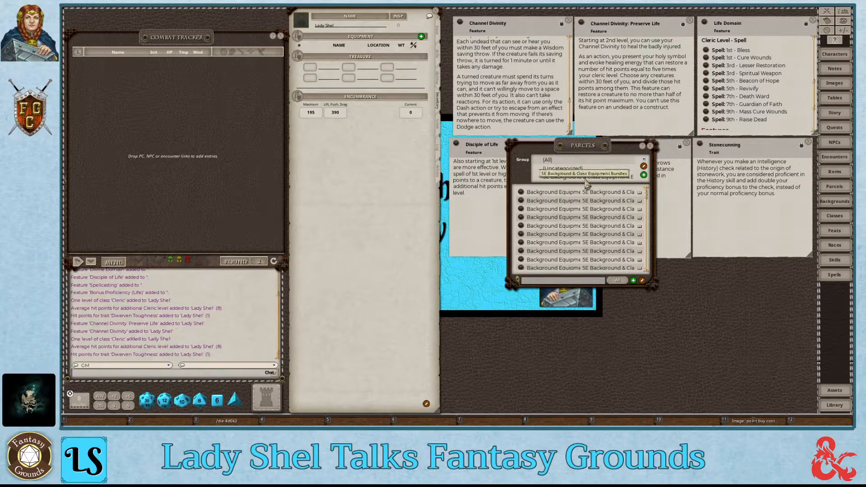
pyautogui.click(585, 178)
pyautogui.moveTo(661, 218); pyautogui.dragTo(784, 271)
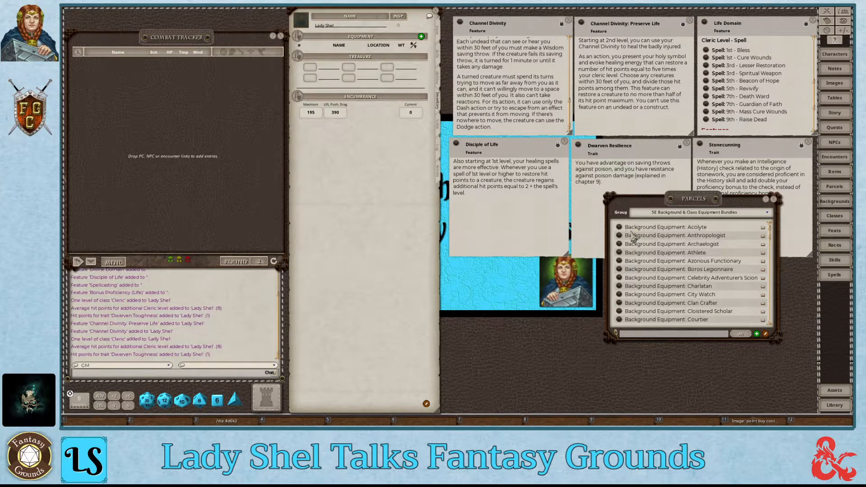
pyautogui.moveTo(619, 231); pyautogui.dragTo(330, 79)
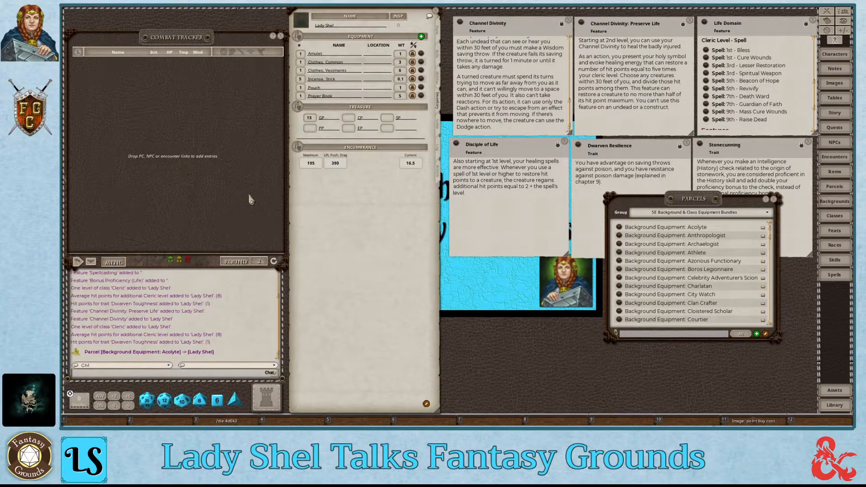
# Step: Add the Starting Equipment: Cleric parcel to the character's inventory and close the parcel list
pyautogui.scroll(-8, 707, 269)
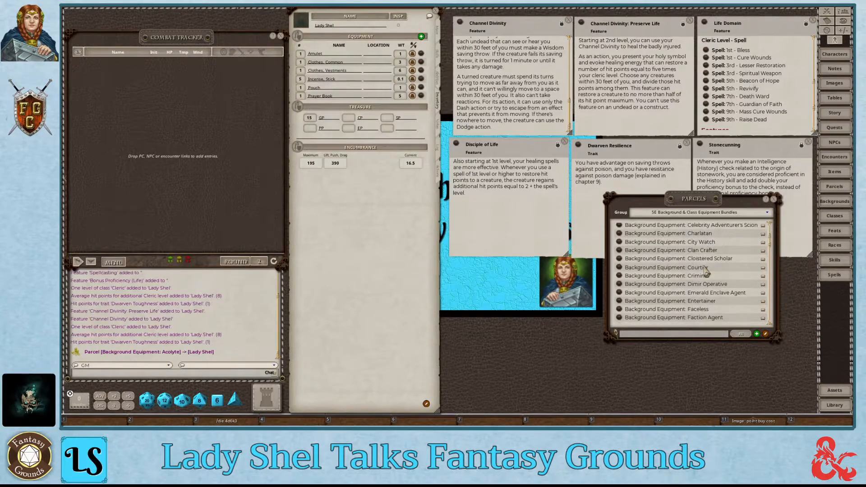
pyautogui.scroll(-10, 707, 270)
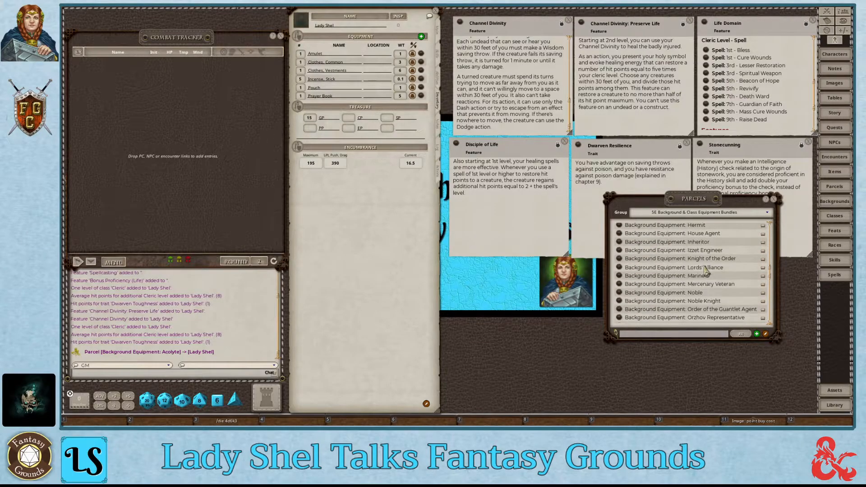
pyautogui.scroll(-9, 706, 270)
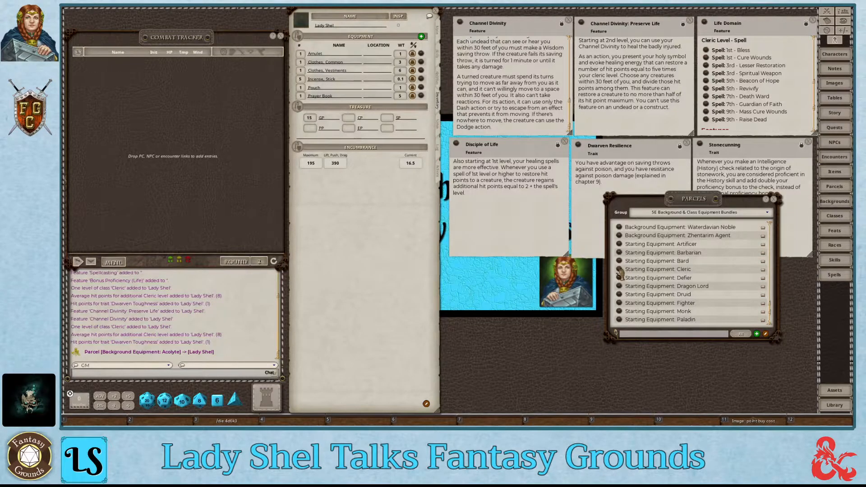
pyautogui.moveTo(619, 271); pyautogui.dragTo(364, 89)
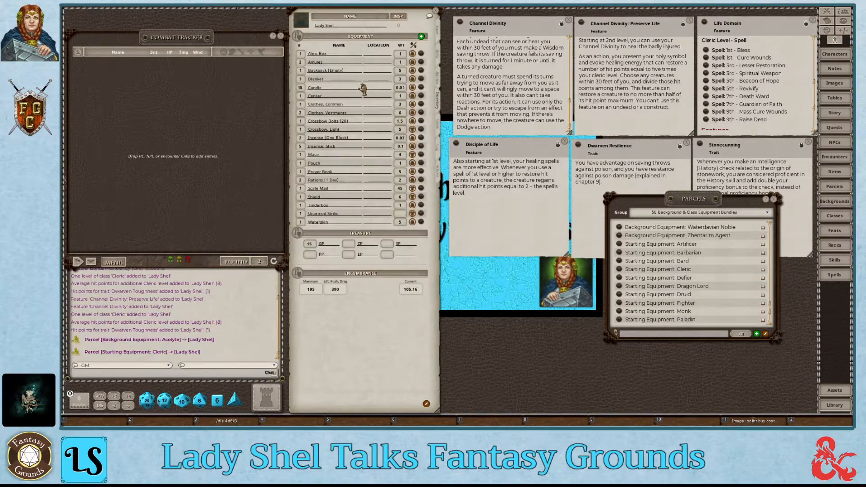
pyautogui.click(773, 199)
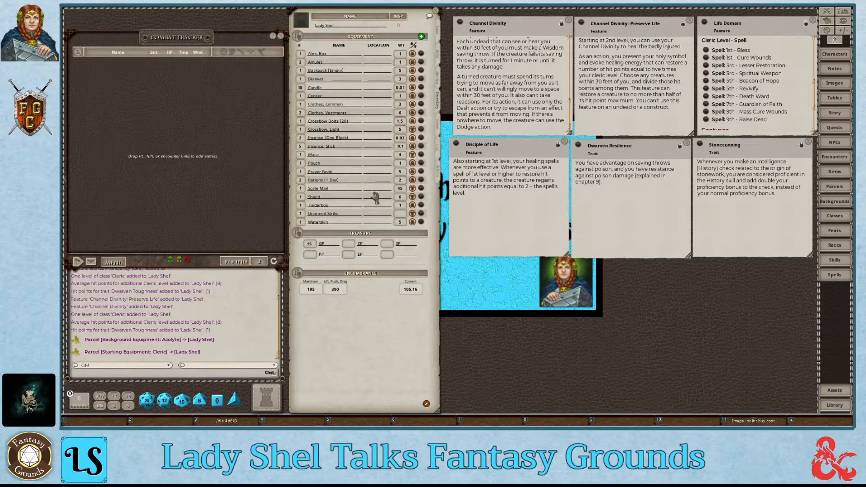
# Step: Rename the "Backpack (Empty)" item to Backpack and set the Alms Box's location to Backpack
pyautogui.click(355, 72)
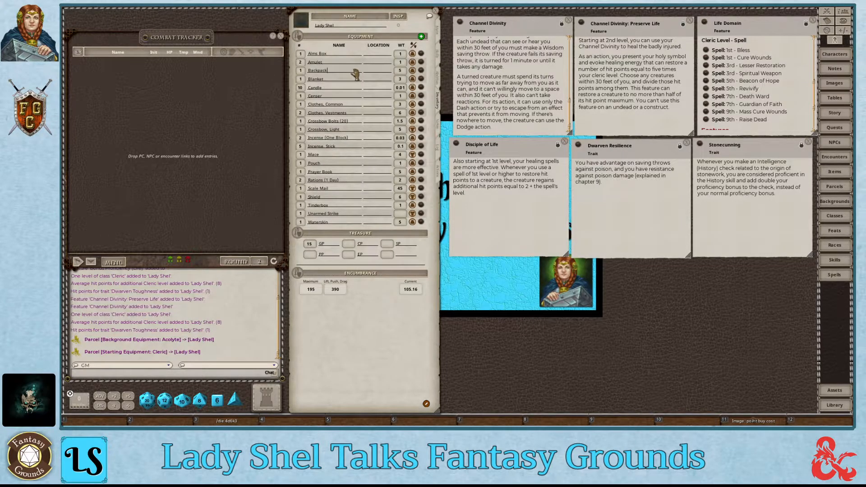
pyautogui.click(369, 55)
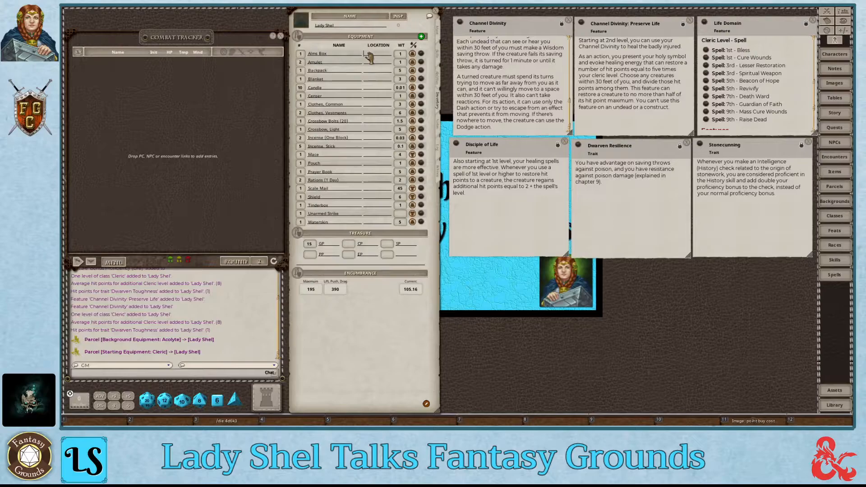
pyautogui.press('shift')
pyautogui.write('Backpack')
pyautogui.press('Return')
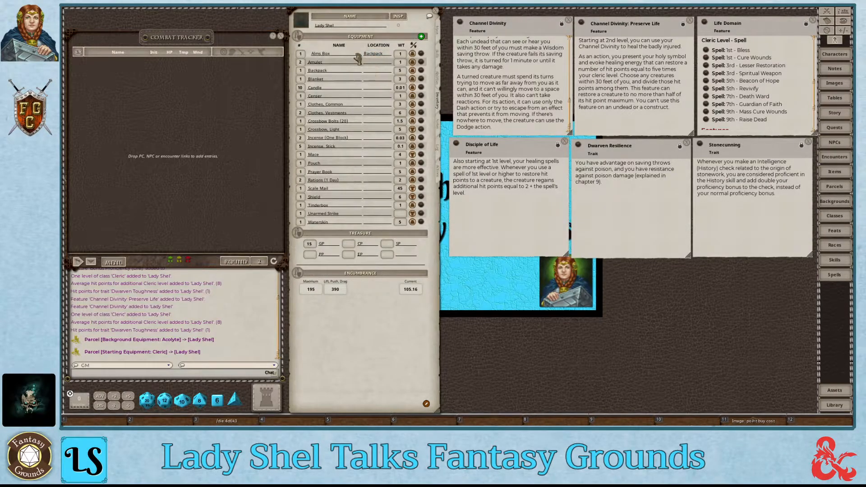
# Step: Reduce the amulet quantity to 1, rename the item Holy Symbol, and set its location to Neck
pyautogui.click(301, 62)
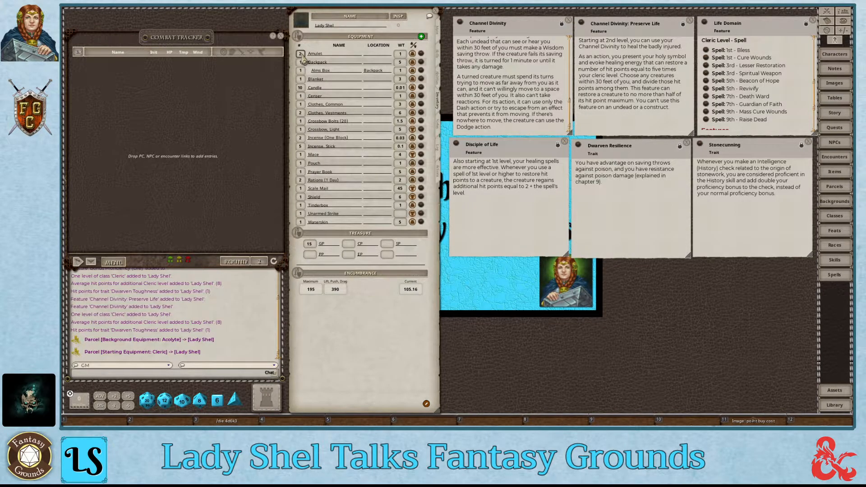
pyautogui.click(337, 56)
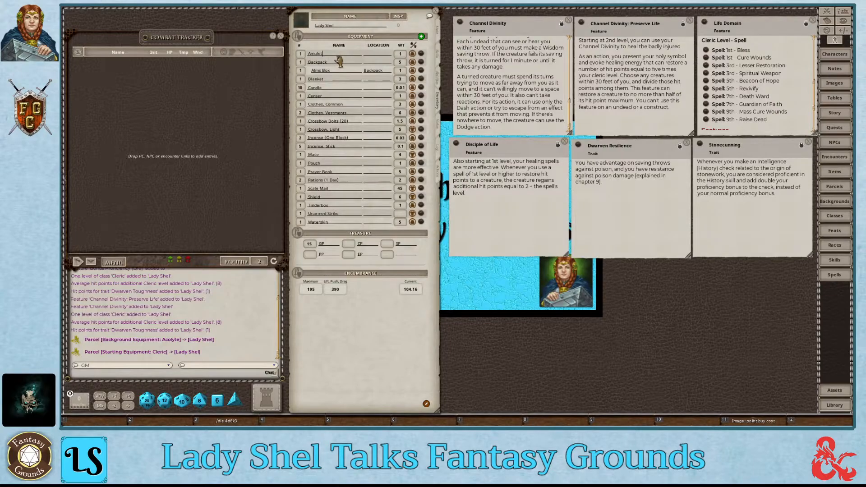
pyautogui.press('BackSpace')
pyautogui.press('BackSpace')
pyautogui.press('BackSpace')
pyautogui.press('BackSpace')
pyautogui.press('BackSpace')
pyautogui.write('Holy Symbo')
pyautogui.click(372, 54)
pyautogui.write('Ne')
pyautogui.write('ck')
# Step: Set the location of the blanket, candles, censer, common clothes and vestments to Backpack
pyautogui.click(373, 80)
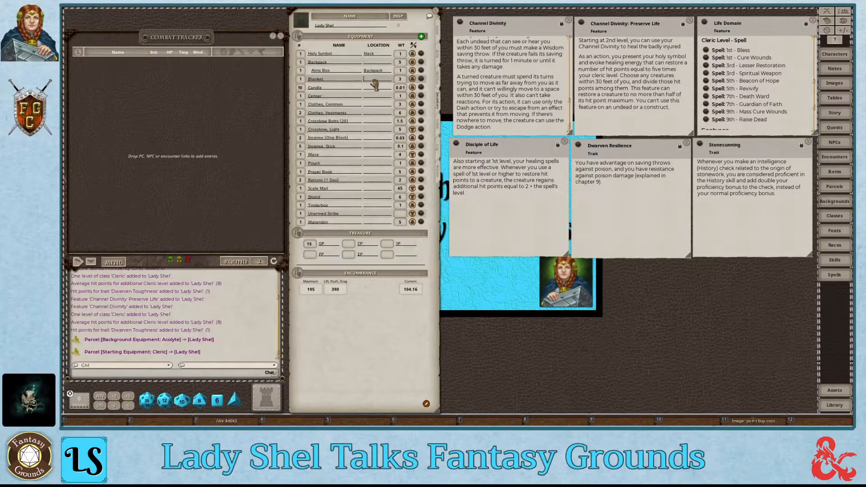
pyautogui.write('Backpack')
pyautogui.press('Return')
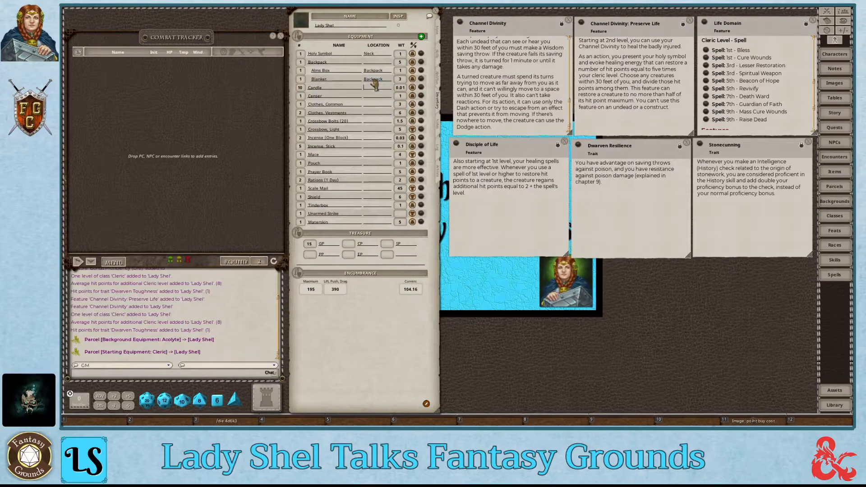
pyautogui.write('B')
pyautogui.press('Return')
pyautogui.write('B')
pyautogui.press('Return')
pyautogui.write('B')
pyautogui.press('Return')
pyautogui.write('B')
pyautogui.press('Return')
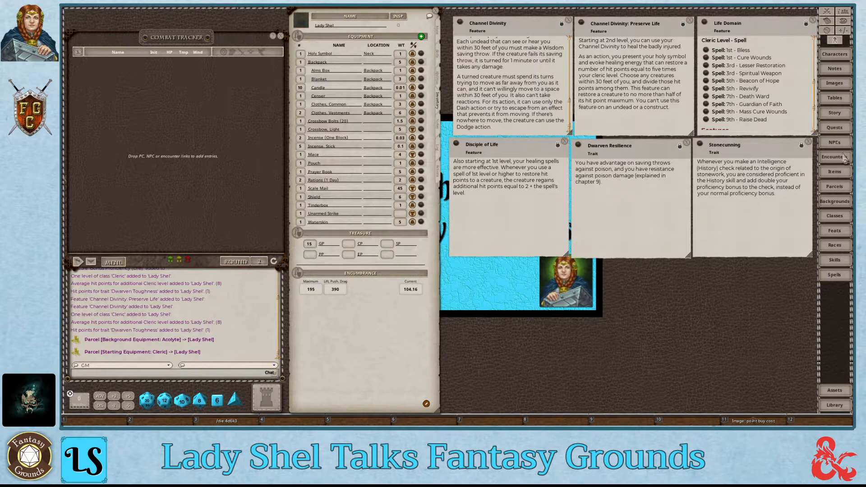
# Step: Search the item library for "case", add Case, Crossbow Bolt to the character's inventory, and close the item list
pyautogui.click(839, 176)
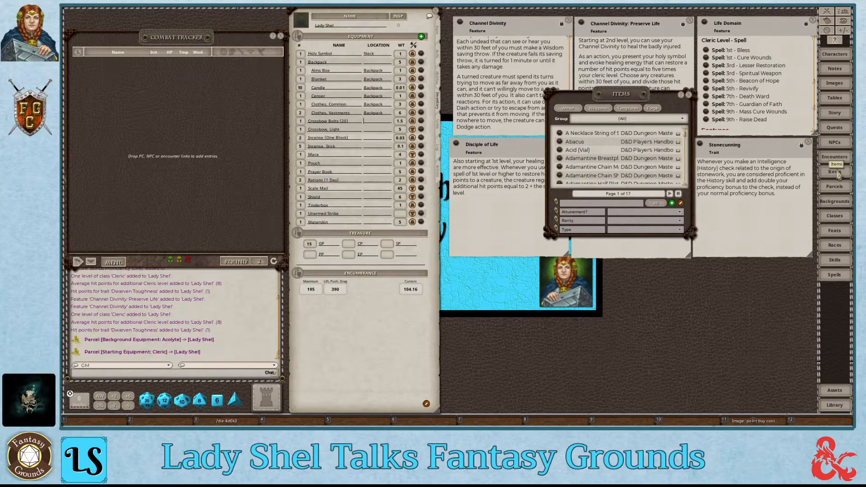
pyautogui.click(572, 205)
pyautogui.write('case')
pyautogui.press('Return')
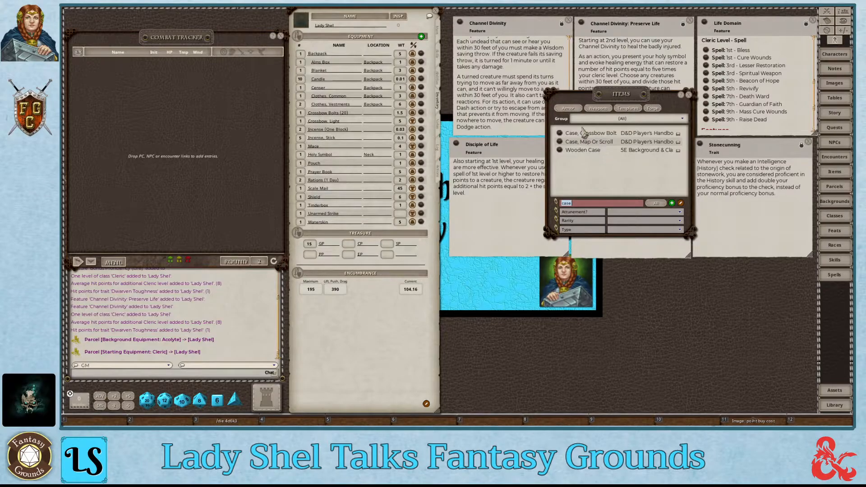
pyautogui.moveTo(560, 135); pyautogui.dragTo(353, 122)
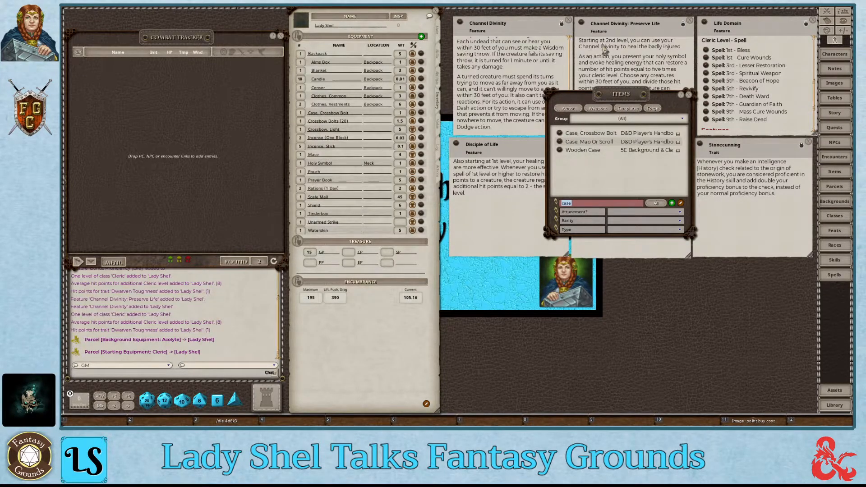
pyautogui.click(689, 95)
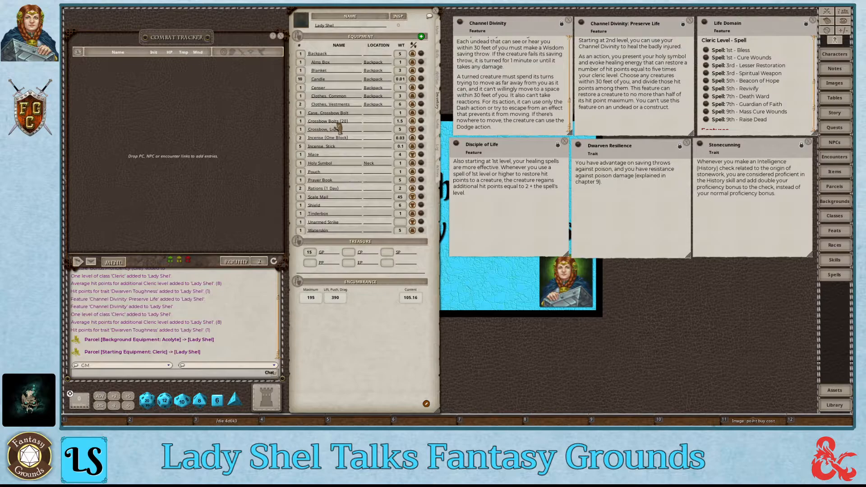
# Step: Set the location of the Crossbow Bolts (20) to the Case, Crossbow Bolt container
pyautogui.click(372, 121)
pyautogui.write('Case')
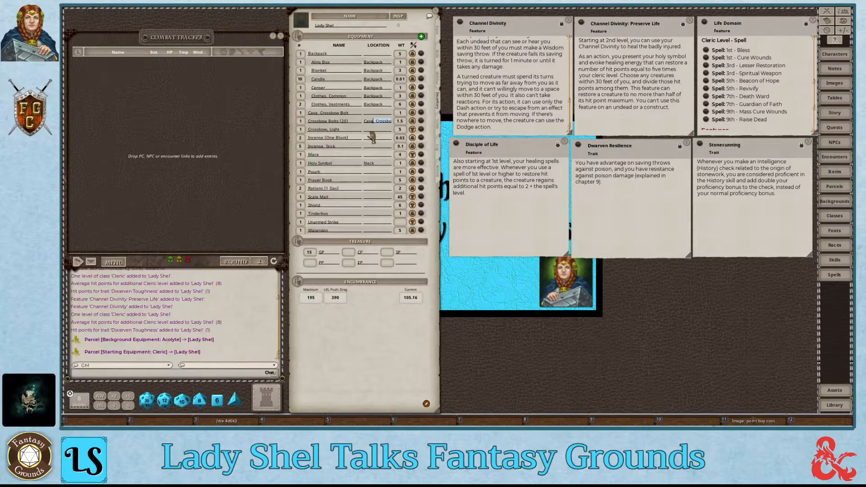
pyautogui.write(',')
pyautogui.press('Return')
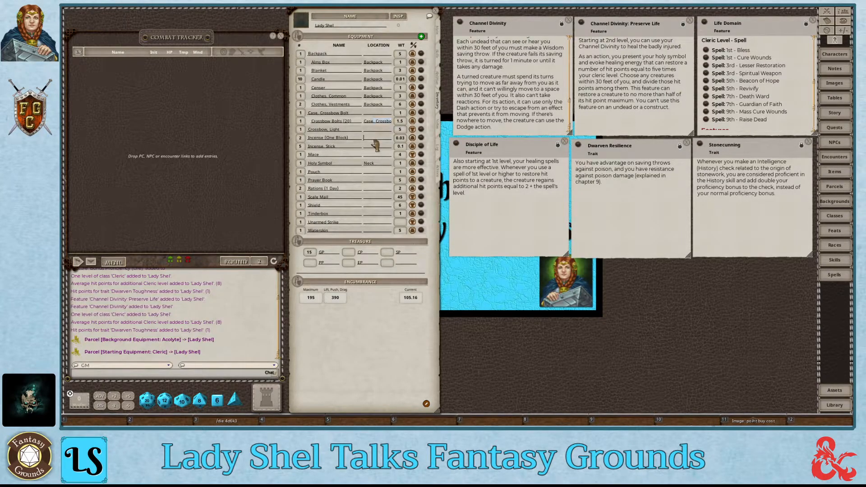
# Step: Set the location of the incense block and the incense sticks to Backpack
pyautogui.write('Backpack')
pyautogui.press('Return')
pyautogui.write('B')
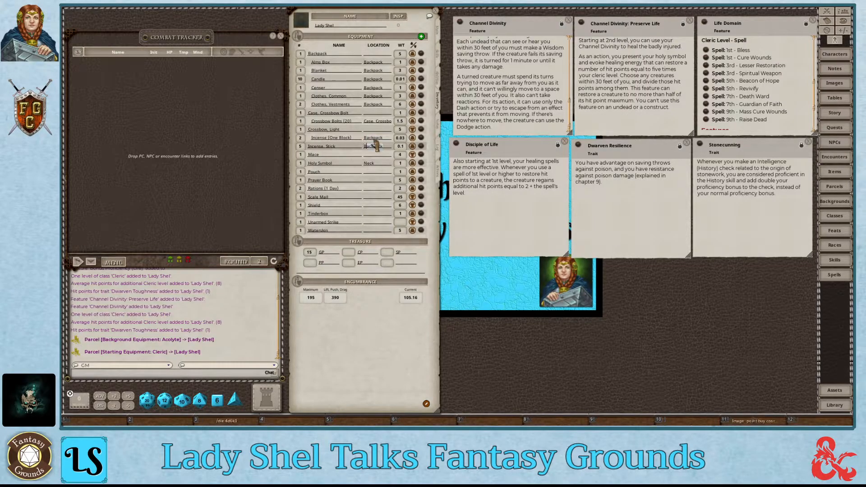
pyautogui.press('Return')
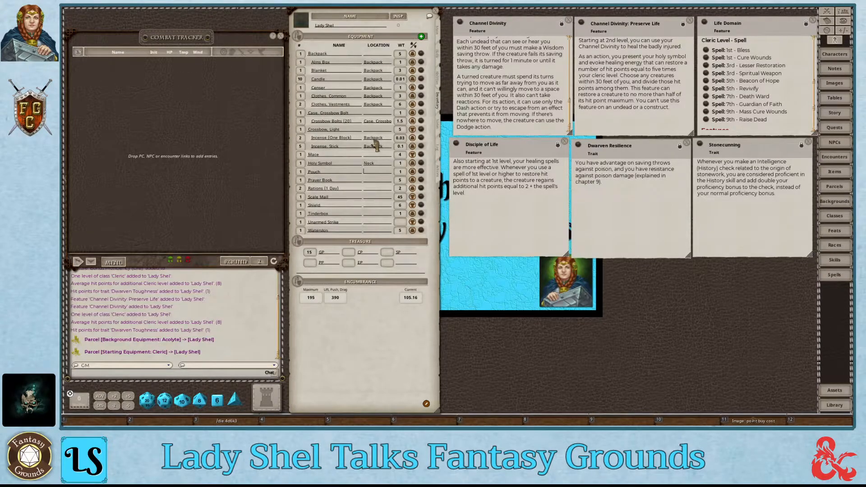
# Step: Set the location of the prayer book, rations, tinderbox and waterskin to Backpack
pyautogui.press('Down')
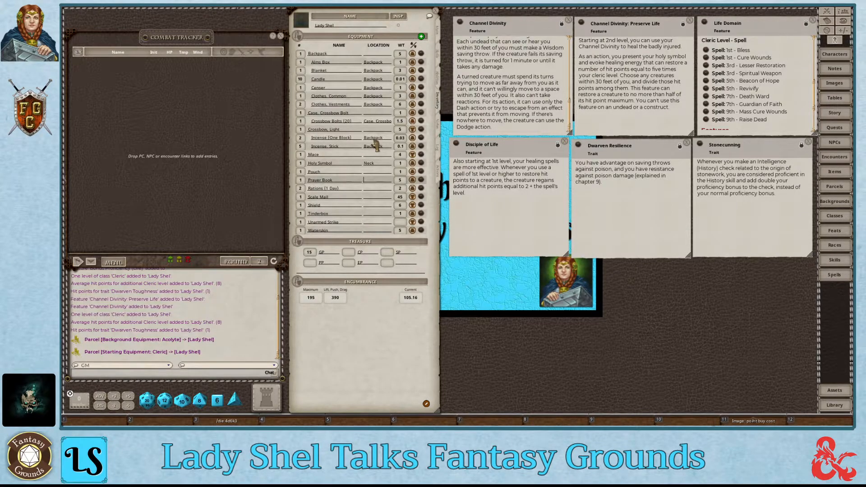
pyautogui.write('Backpack')
pyautogui.press('Down')
pyautogui.write('Backpack')
pyautogui.press('Down')
pyautogui.press('Down')
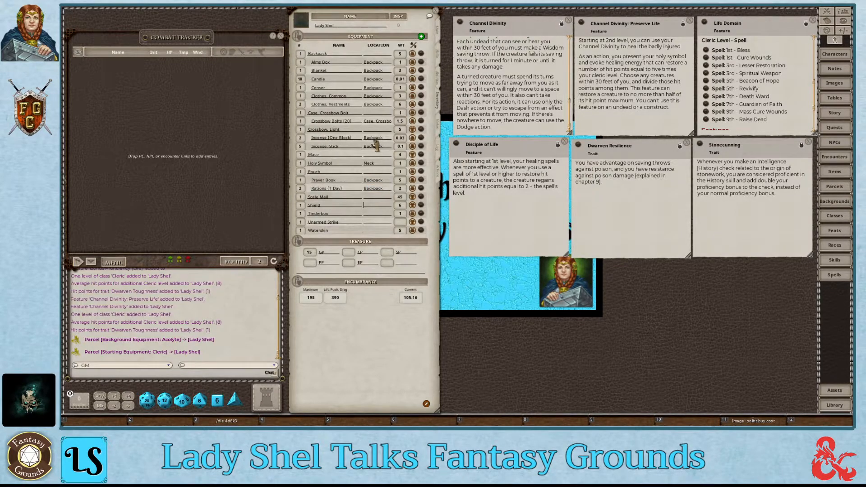
pyautogui.press('Down')
pyautogui.write('Backpack')
pyautogui.press('Down')
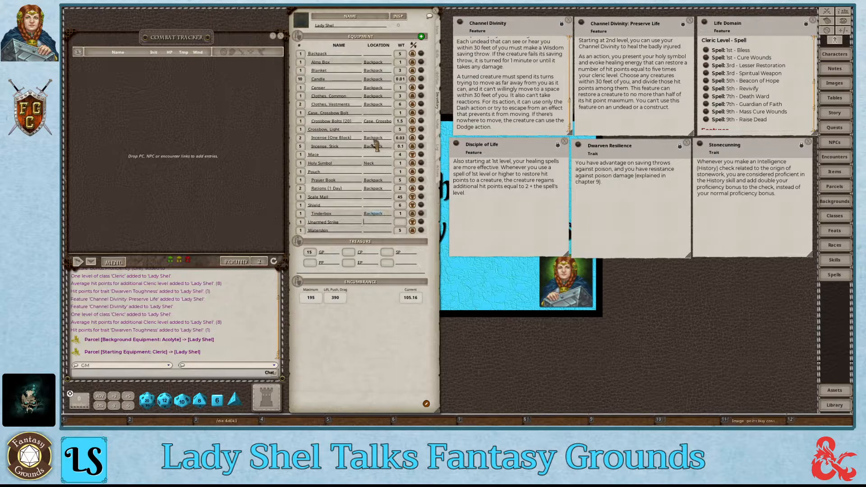
pyautogui.press('Down')
pyautogui.write('B')
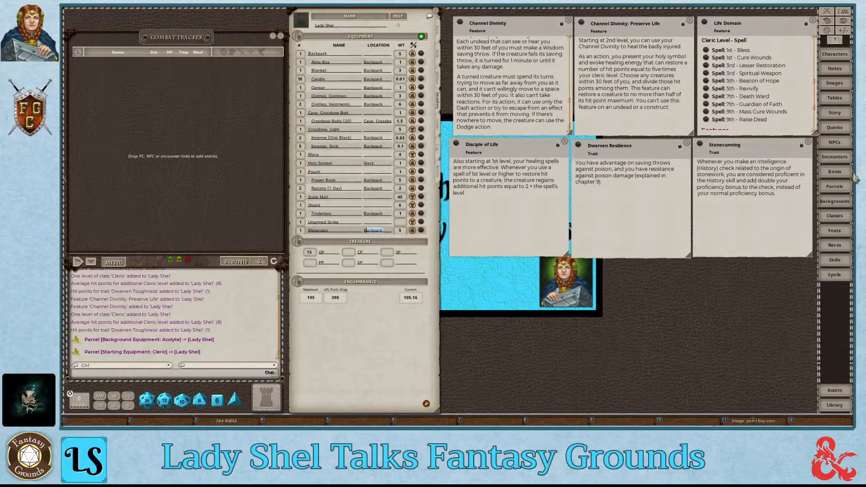
# Step: Delete the mace and scale mail from the inventory and add the D&D Player's Handbook Warhammer from the item library
pyautogui.click(830, 174)
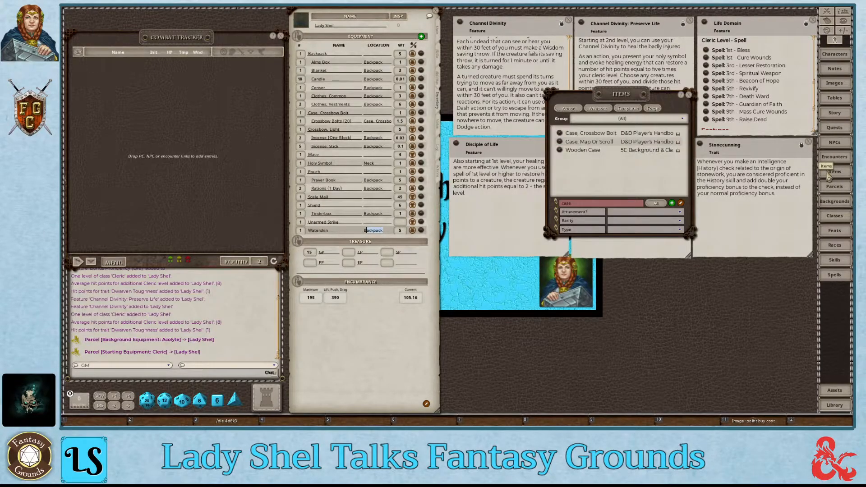
pyautogui.click(589, 204)
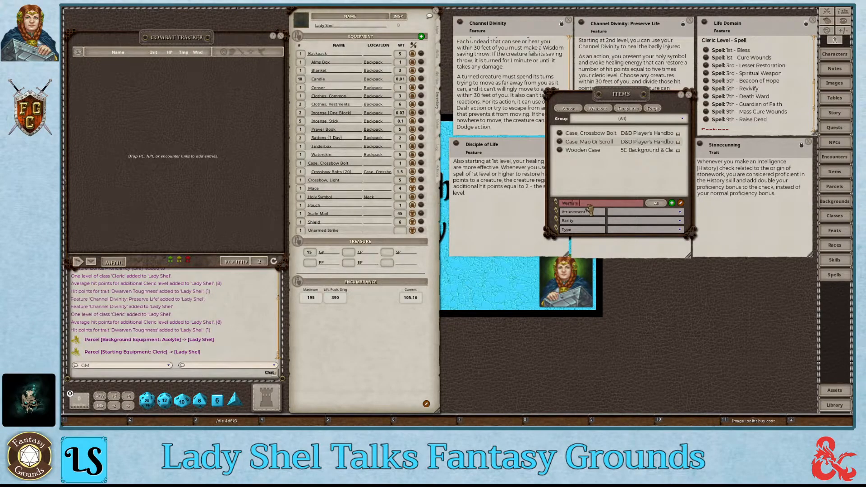
pyautogui.press('Return')
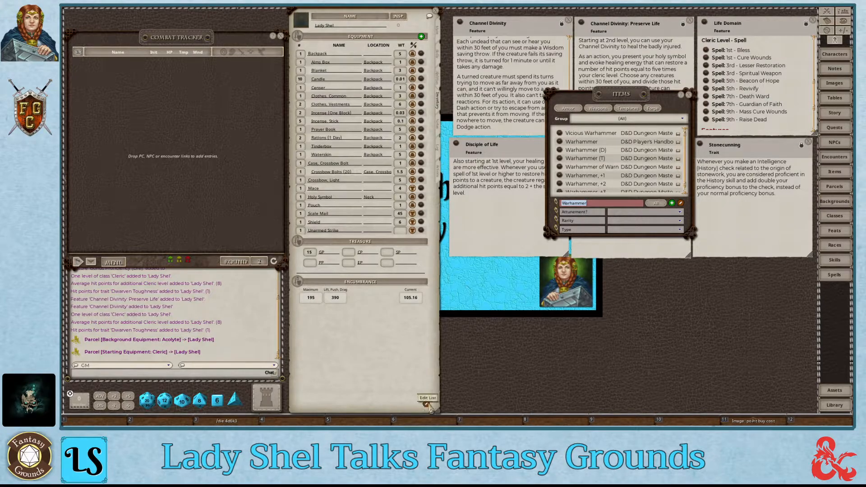
pyautogui.click(426, 404)
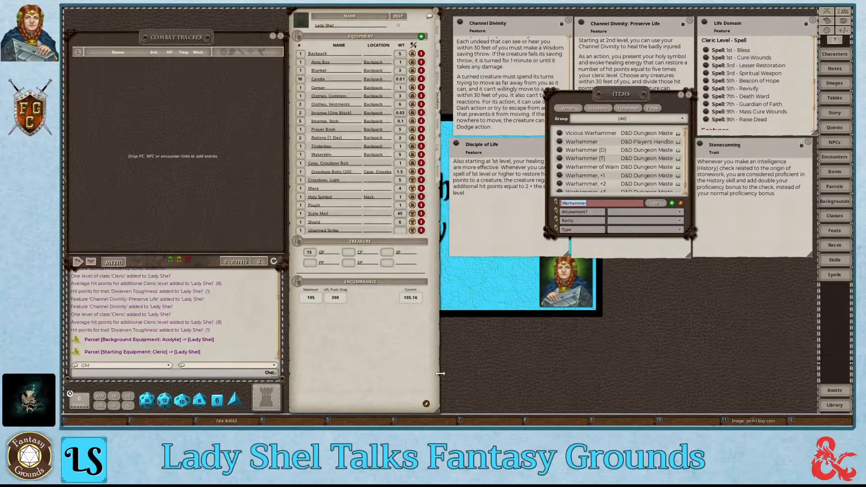
pyautogui.click(421, 188)
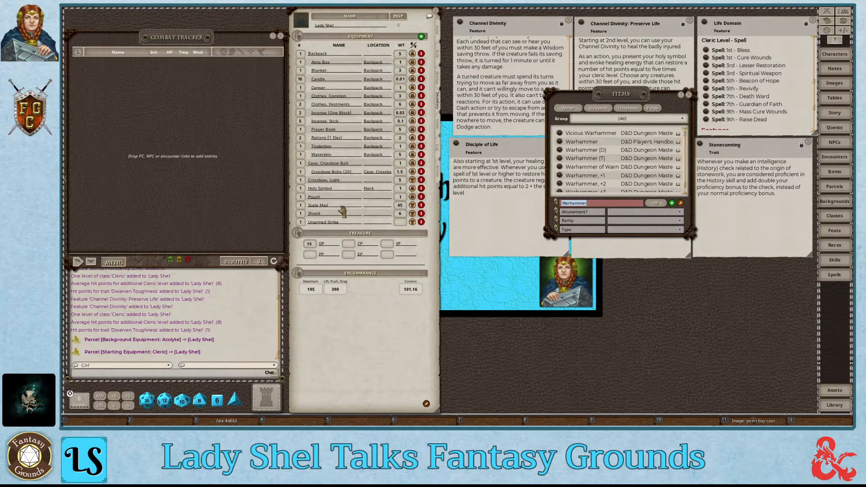
pyautogui.click(421, 206)
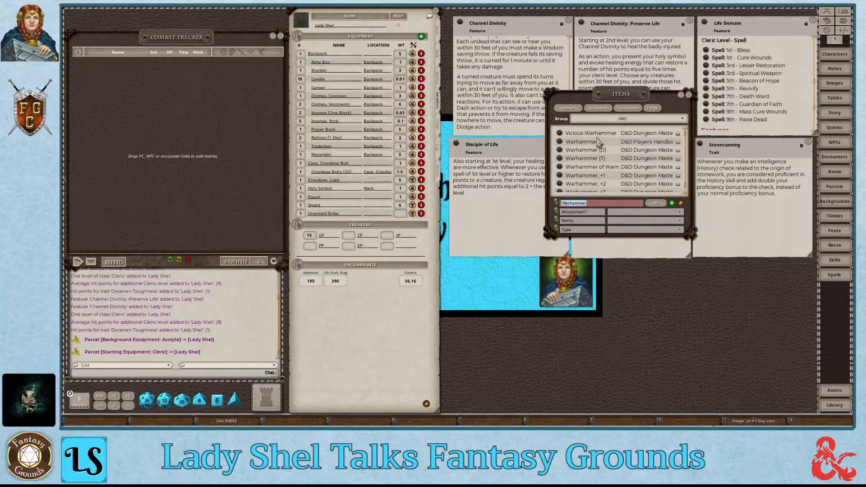
pyautogui.moveTo(560, 143); pyautogui.dragTo(401, 138)
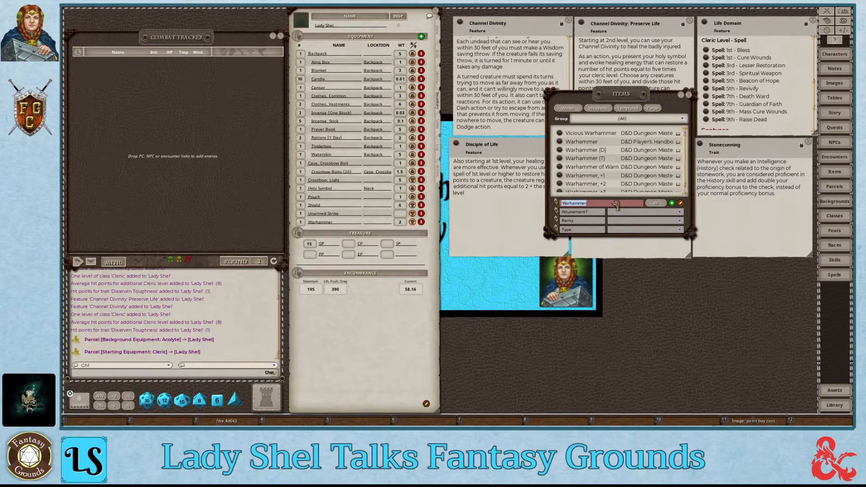
# Step: Search for Chain within the D&D Player's Handbook group, add Chain Mail to the inventory, and finish editing the list
pyautogui.press('shift')
pyautogui.write('F')
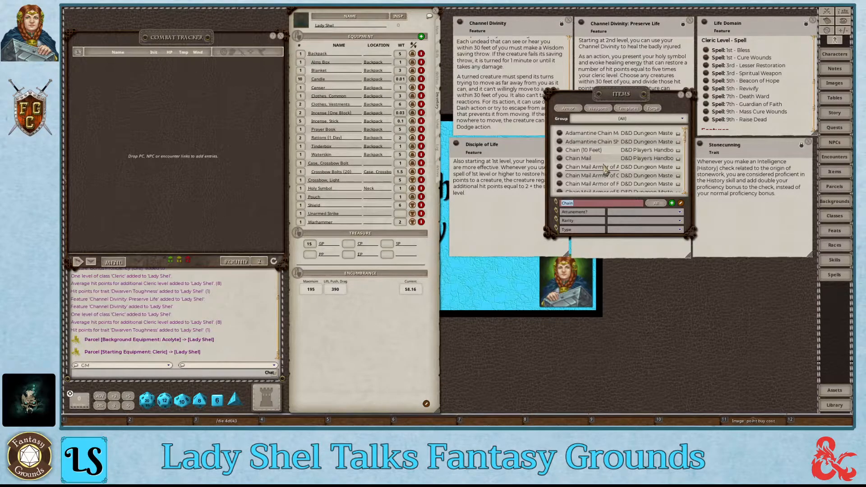
pyautogui.click(631, 119)
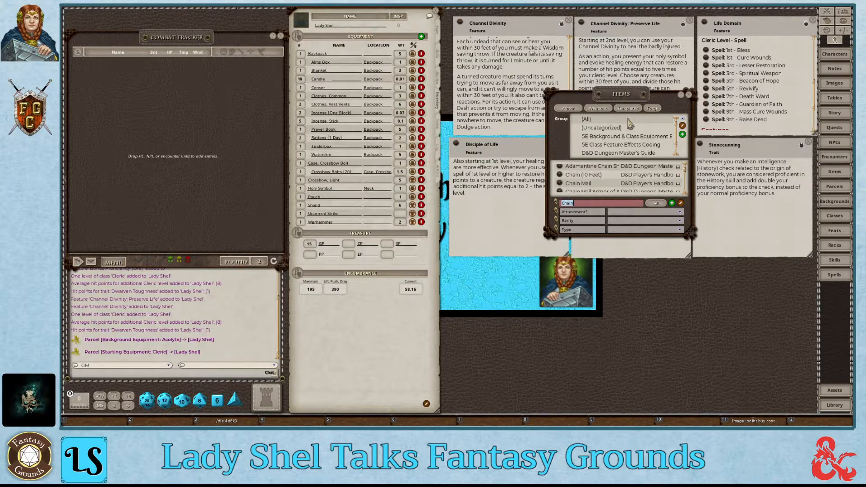
pyautogui.scroll(-1, 621, 150)
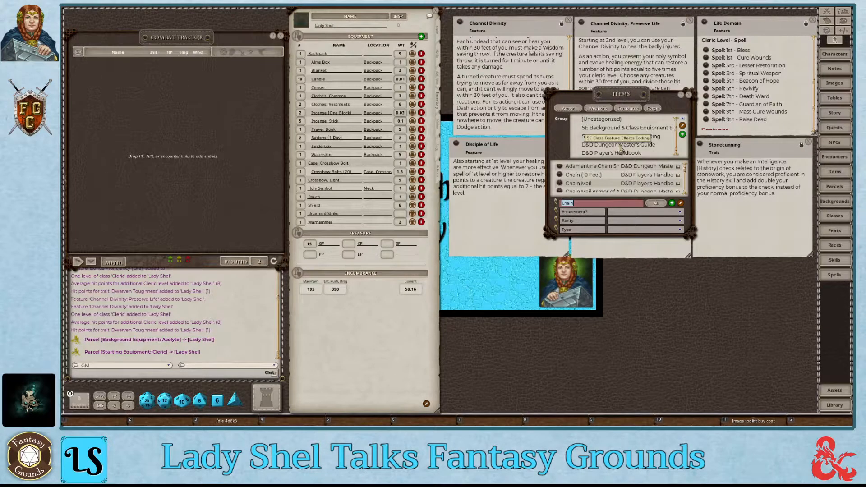
pyautogui.click(621, 152)
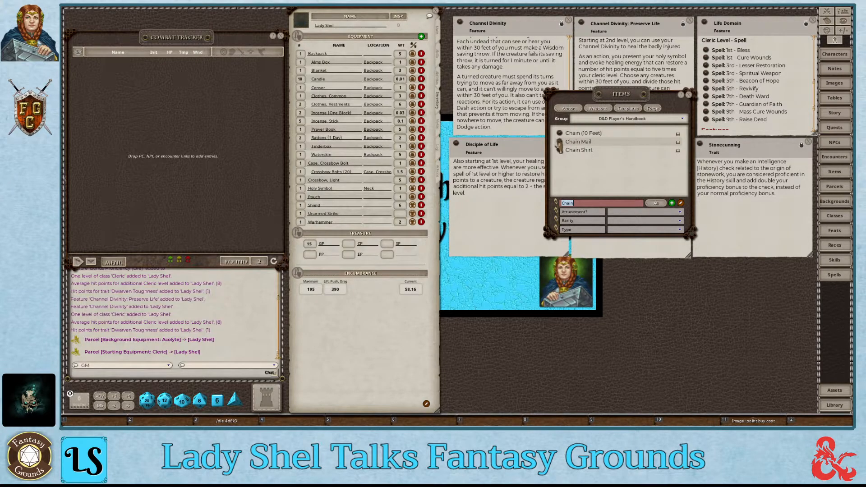
pyautogui.moveTo(559, 146); pyautogui.dragTo(368, 163)
pyautogui.click(596, 205)
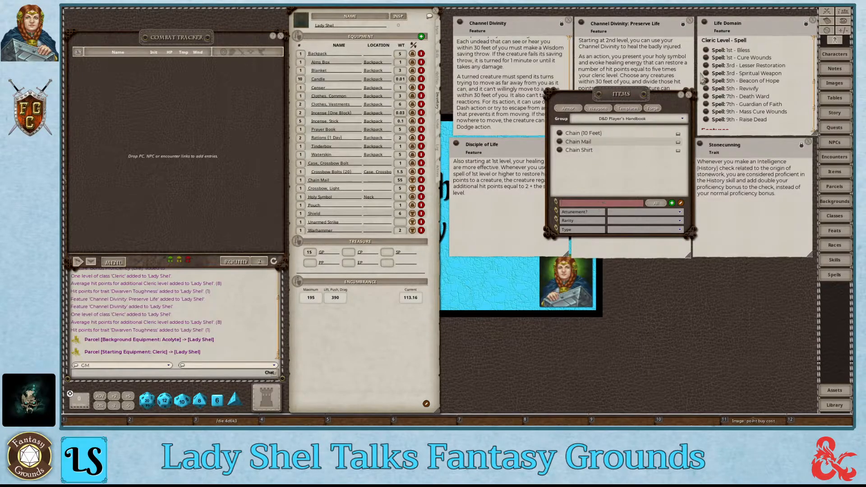
pyautogui.click(690, 95)
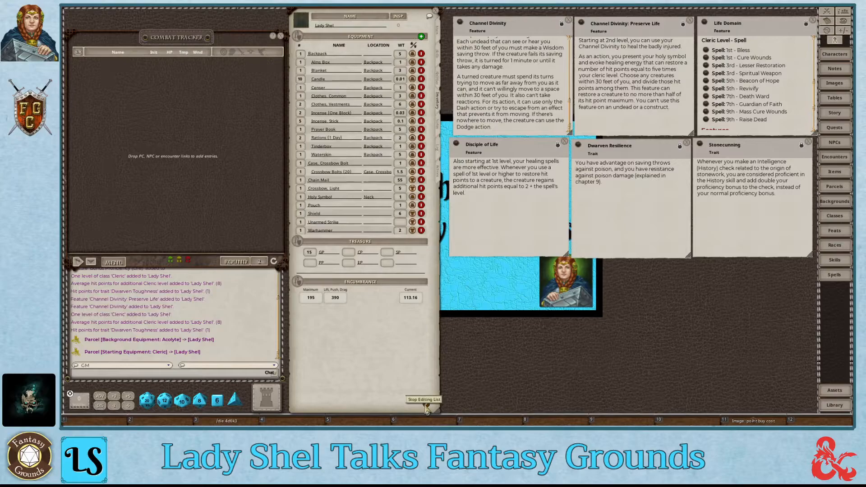
pyautogui.click(426, 404)
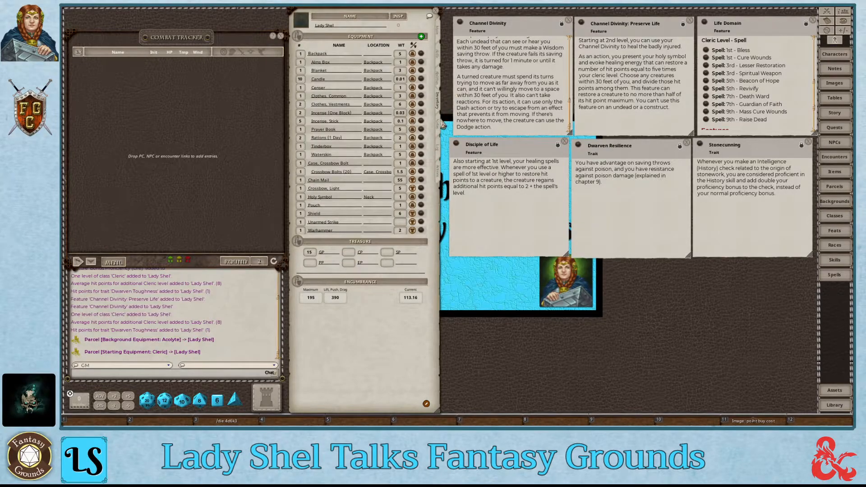
# Step: Open the character's Acolyte background record, and store the Cleric class record in hotkey slot 9 before closing it
pyautogui.click(437, 127)
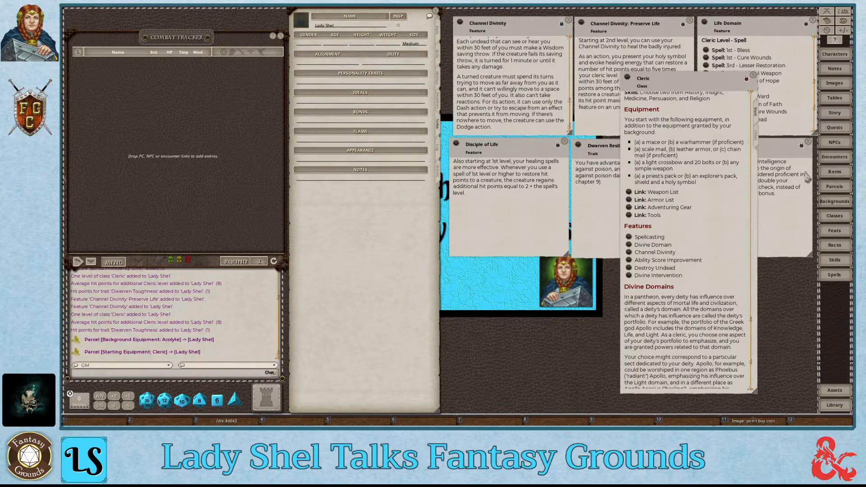
pyautogui.click(437, 32)
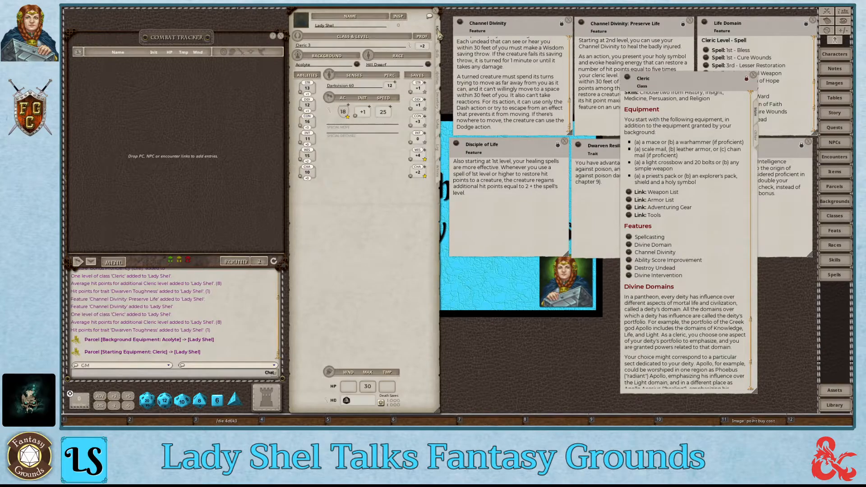
pyautogui.click(357, 65)
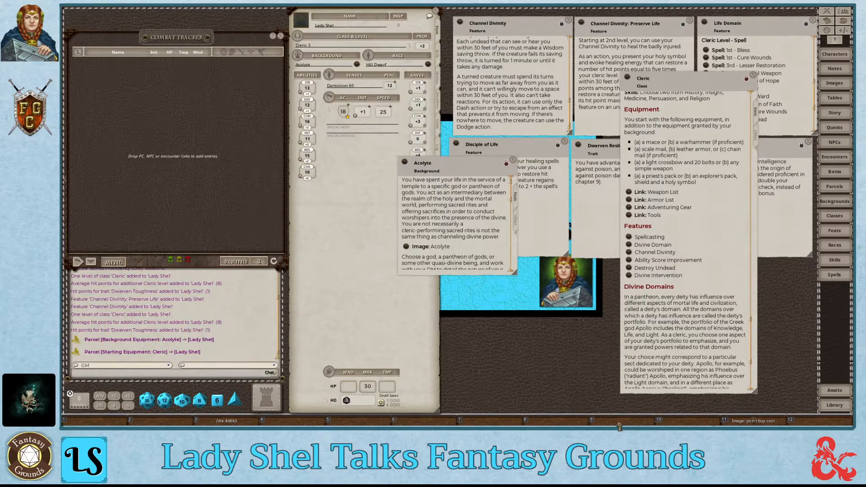
pyautogui.moveTo(619, 426); pyautogui.dragTo(621, 422)
pyautogui.click(753, 75)
# Step: Roll on the Acolyte Personality Trait table and copy the rolled trait into the character's Personality Traits notes
pyautogui.moveTo(453, 192); pyautogui.dragTo(558, 153)
pyautogui.scroll(-4, 562, 182)
pyautogui.scroll(-6, 562, 183)
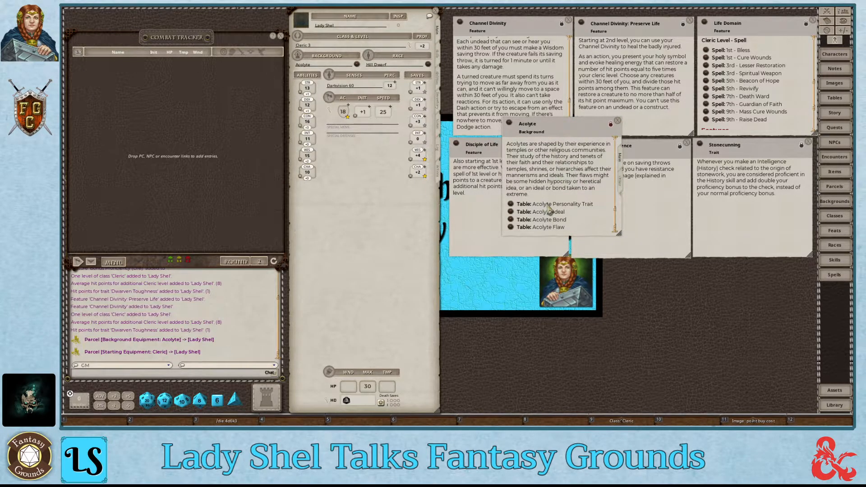
pyautogui.click(438, 130)
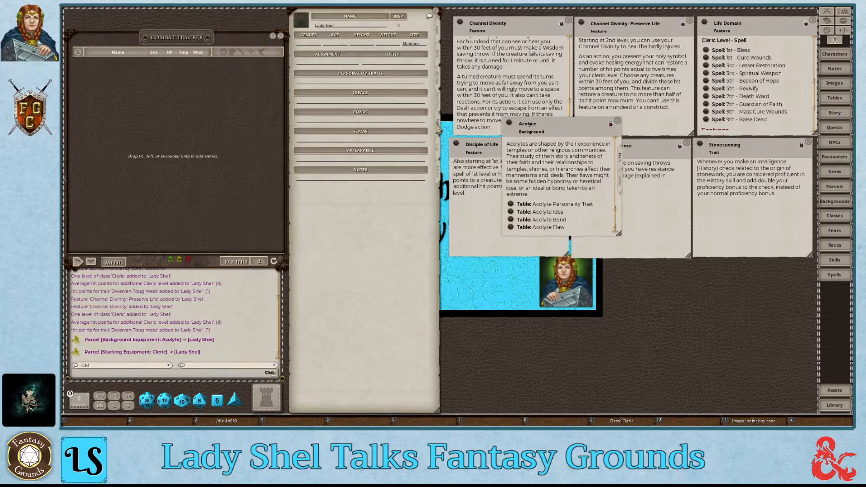
pyautogui.click(510, 204)
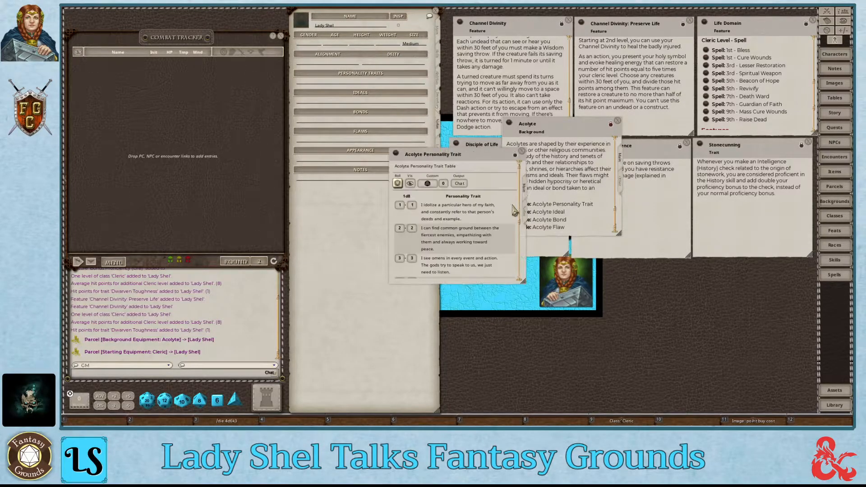
pyautogui.click(398, 184)
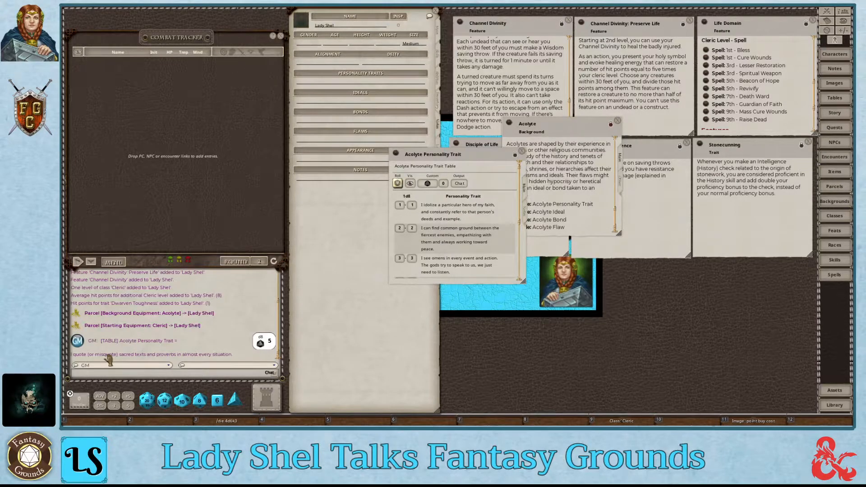
pyautogui.moveTo(109, 358); pyautogui.dragTo(332, 81)
pyautogui.moveTo(84, 358); pyautogui.dragTo(331, 83)
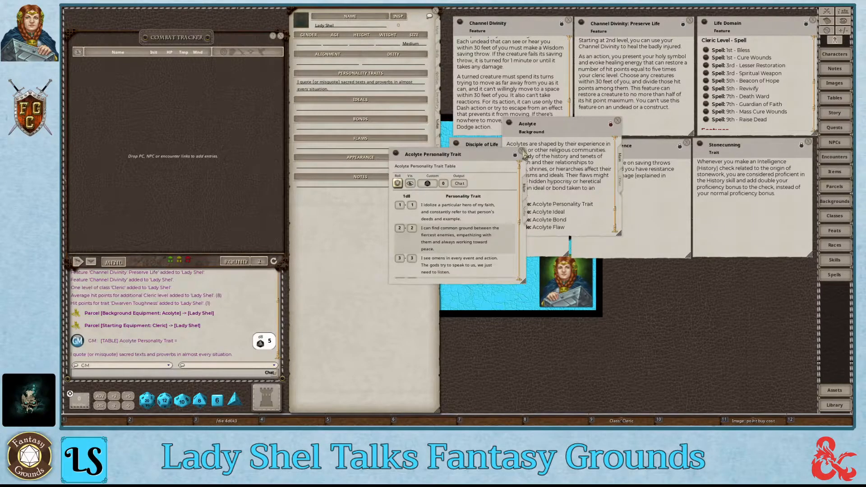
pyautogui.click(522, 152)
# Step: Roll on the Acolyte Ideal table, copy the rolled ideal into the character's Ideals notes, and close the table
pyautogui.click(512, 212)
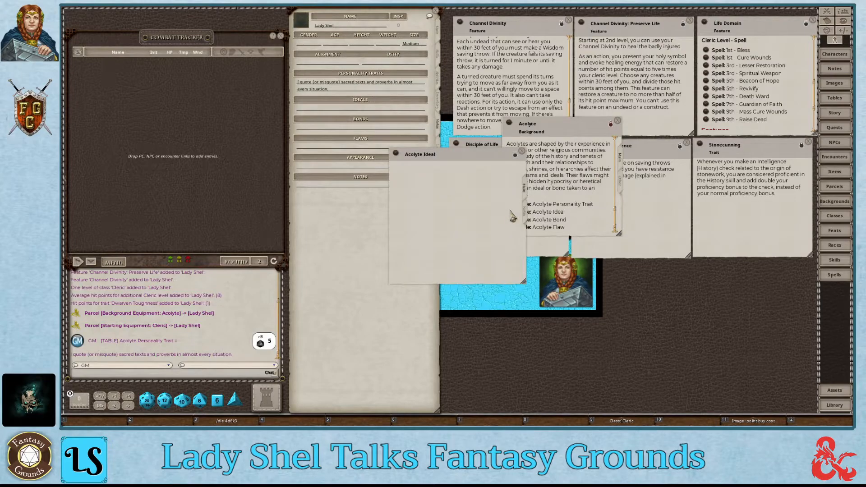
pyautogui.moveTo(445, 155); pyautogui.dragTo(505, 203)
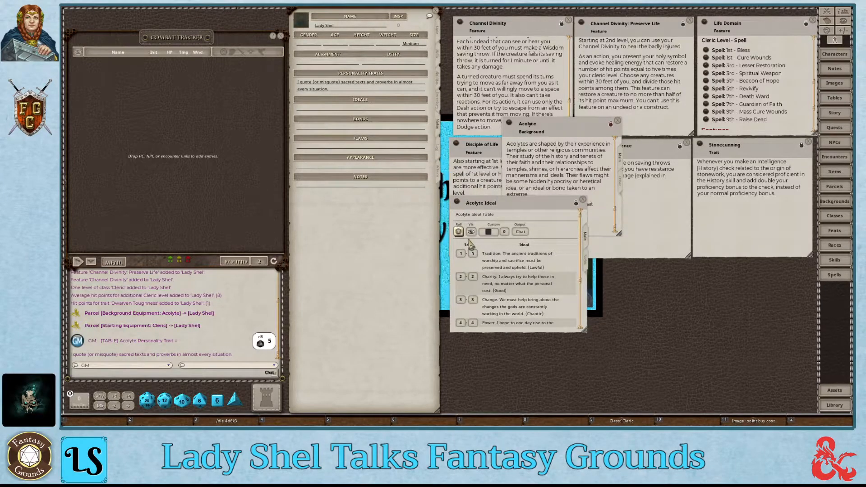
pyautogui.click(459, 232)
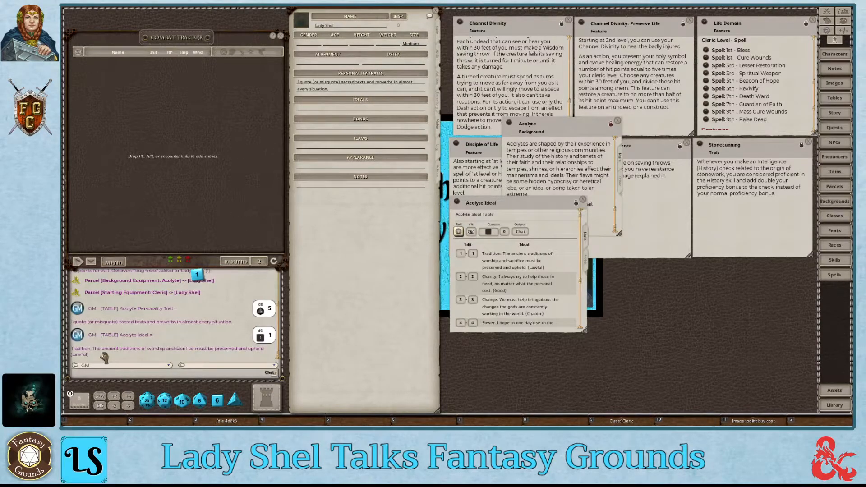
pyautogui.moveTo(102, 355); pyautogui.dragTo(322, 114)
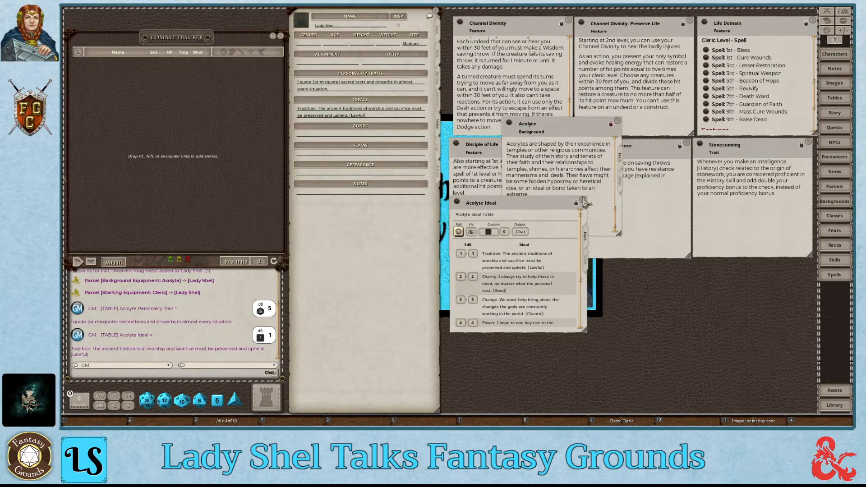
pyautogui.click(583, 199)
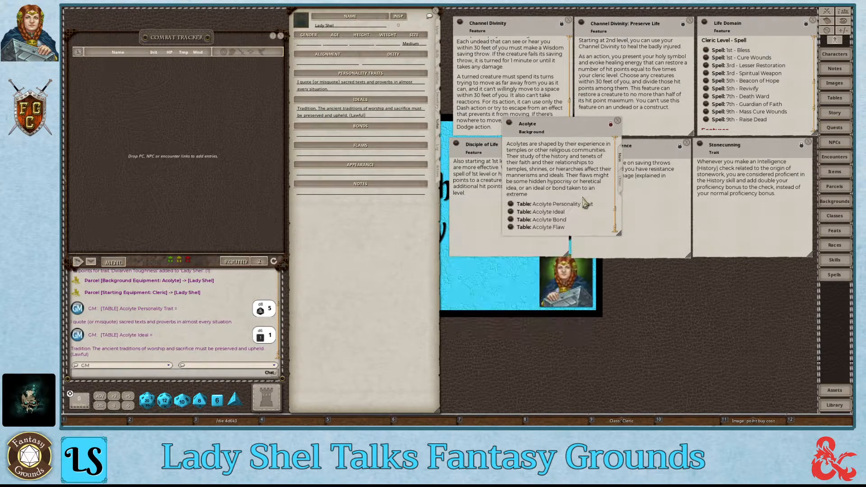
# Step: Roll on the Acolyte Bond table, close it, and copy the rolled bond into the character's Bonds notes
pyautogui.click(511, 220)
pyautogui.click(397, 184)
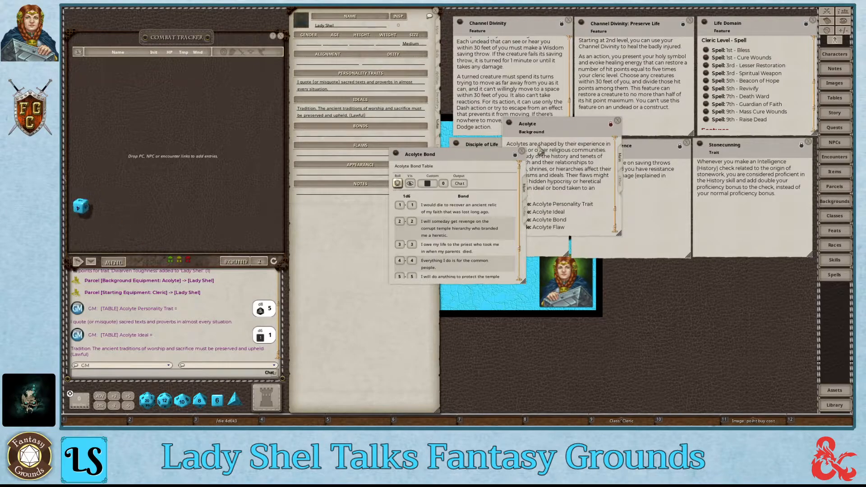
pyautogui.click(522, 150)
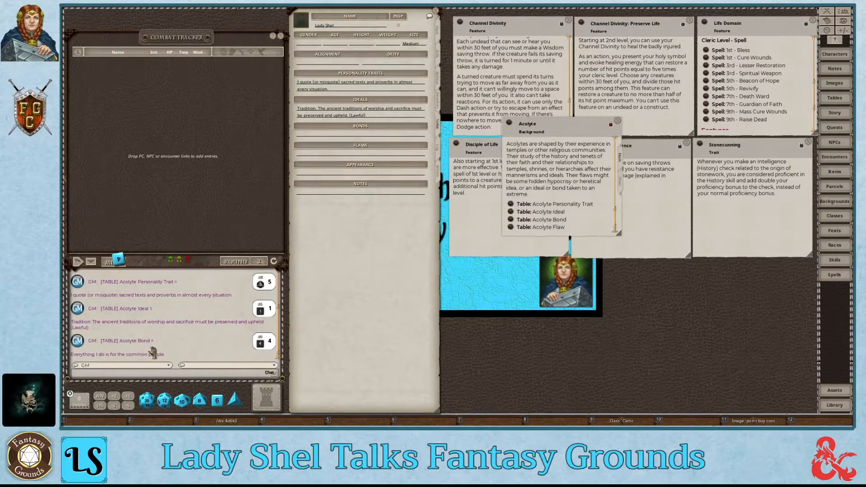
pyautogui.moveTo(149, 355); pyautogui.dragTo(327, 137)
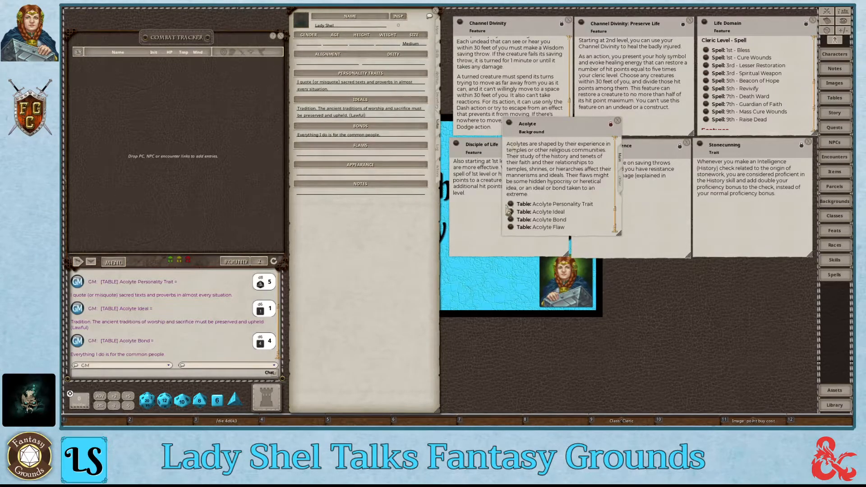
# Step: Roll on the Acolyte Flaw table, close it, and copy the rolled flaw into the character's Flaws notes
pyautogui.click(511, 227)
pyautogui.click(398, 183)
pyautogui.click(523, 153)
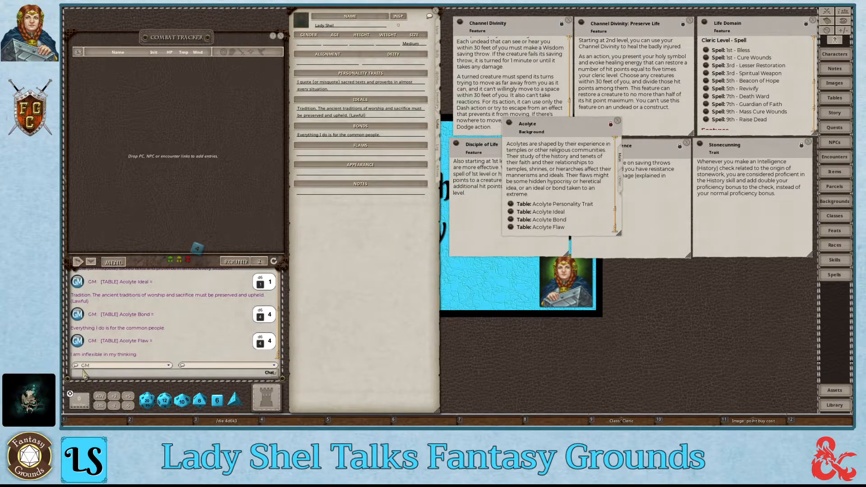
pyautogui.moveTo(83, 358); pyautogui.dragTo(324, 156)
# Step: Close the Acolyte background record and set the light crossbow's ammo to 20 among the character's weapons
pyautogui.click(438, 175)
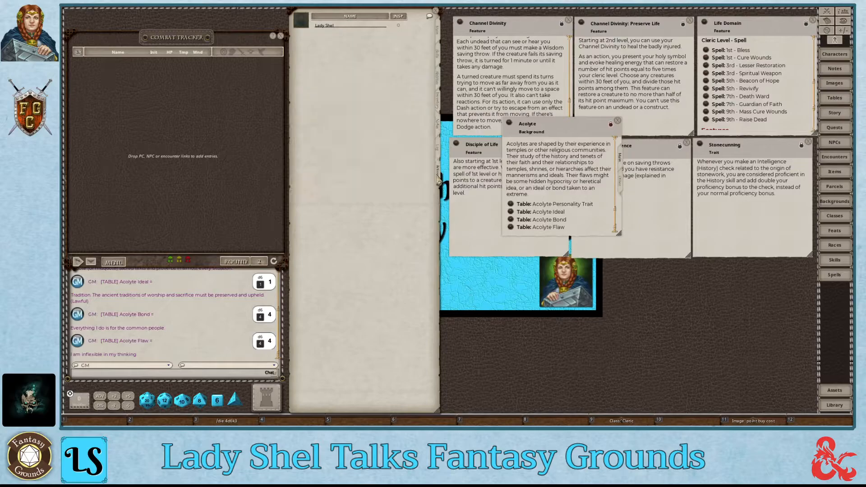
pyautogui.click(618, 121)
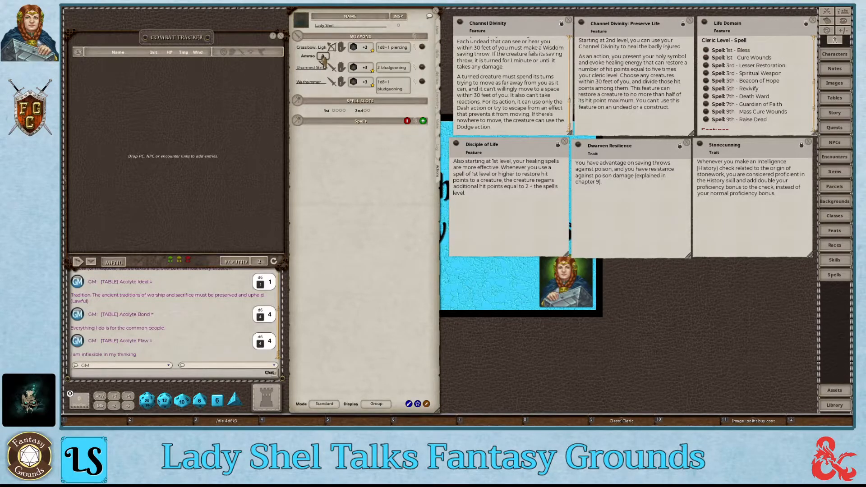
pyautogui.write('0')
# Step: Add nine blank powers to the character's actions
pyautogui.click(418, 404)
pyautogui.click(419, 405)
pyautogui.click(418, 405)
pyautogui.click(418, 405)
pyautogui.click(418, 404)
pyautogui.click(418, 404)
pyautogui.click(418, 404)
pyautogui.click(418, 405)
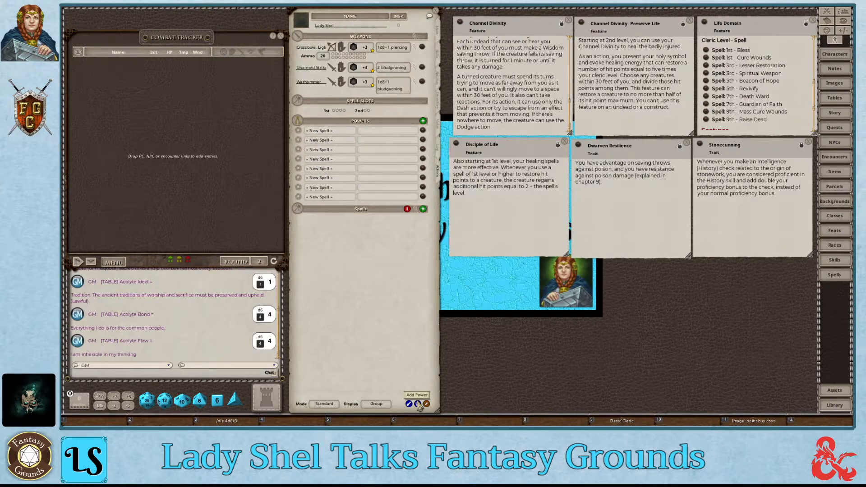
pyautogui.click(419, 404)
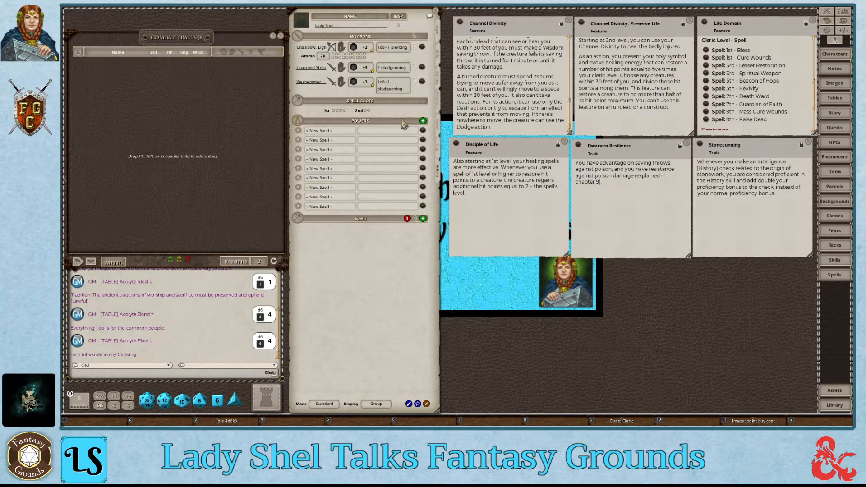
# Step: Assign three of the blank powers to the groups Class Features, Racial Traits and Life Domain Spells, one each
pyautogui.write('Class Features')
pyautogui.click(320, 130)
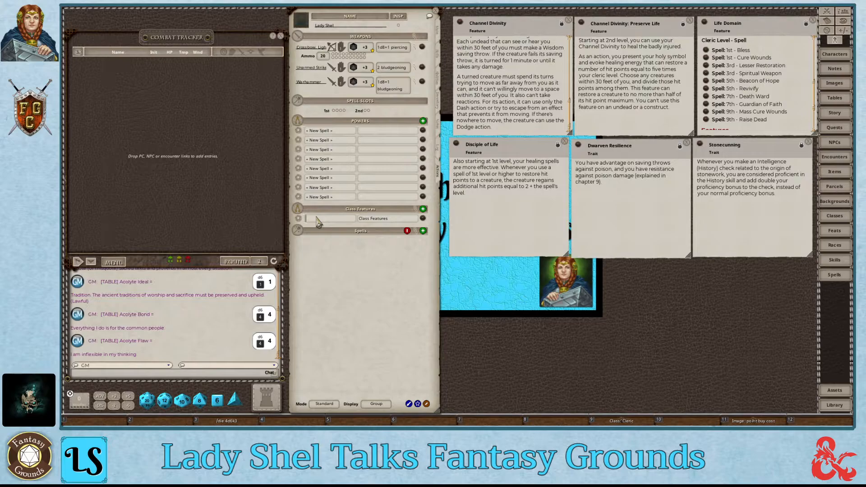
pyautogui.click(369, 134)
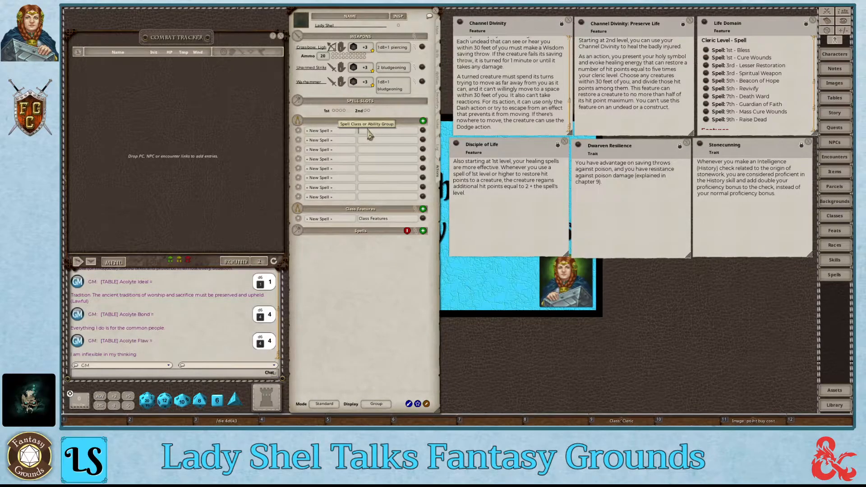
pyautogui.write('Racial Traits')
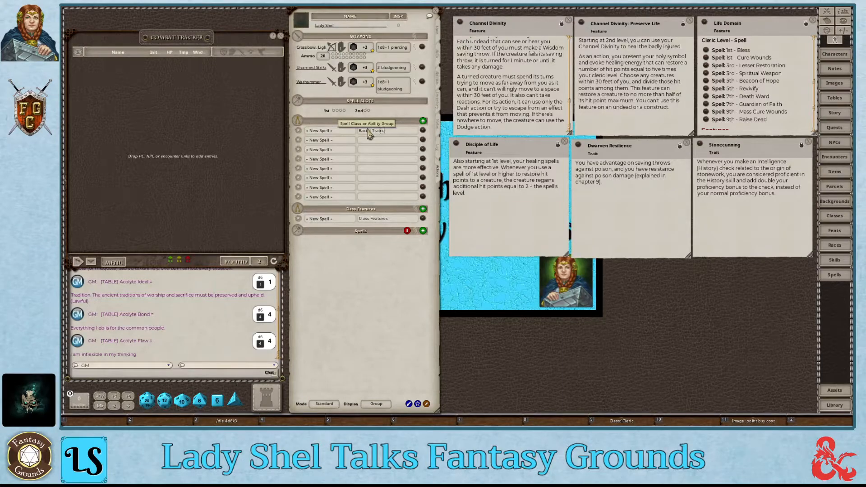
pyautogui.click(327, 132)
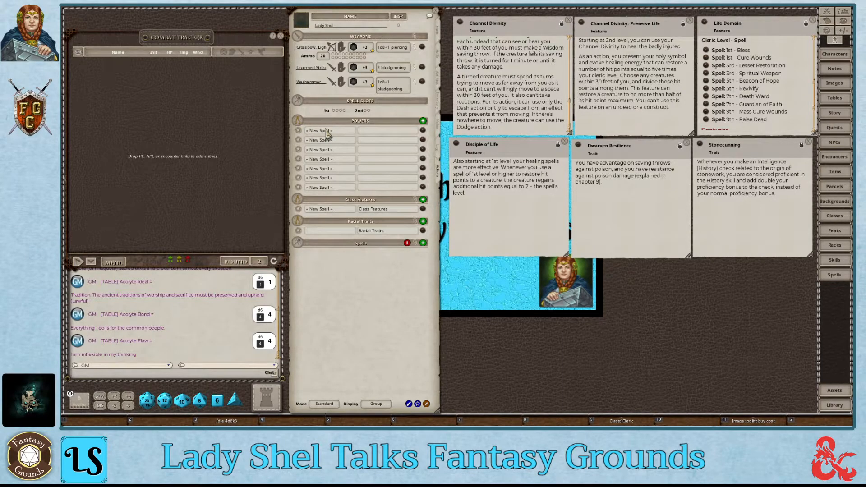
pyautogui.click(378, 131)
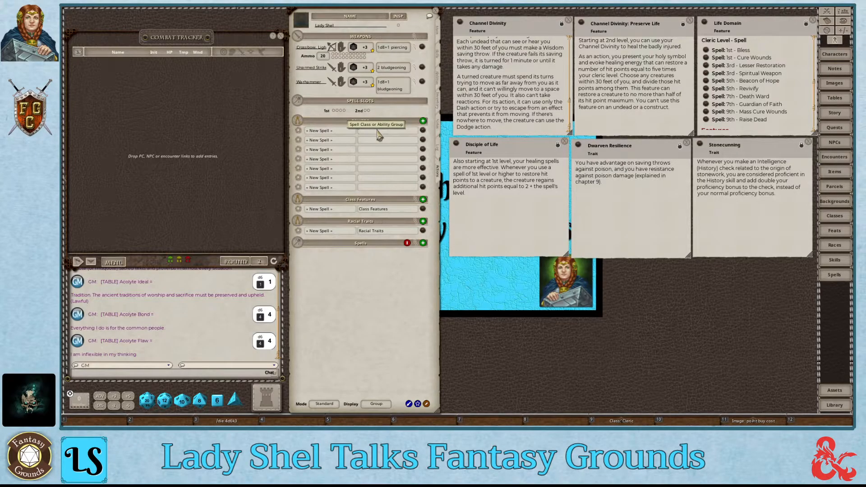
pyautogui.write('Life Domain Spells')
pyautogui.click(338, 133)
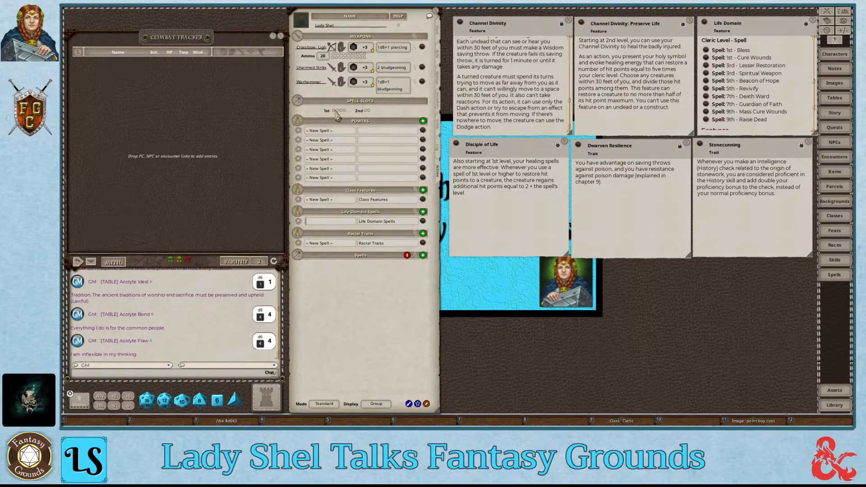
# Step: Assign four more of the blank powers to a Consumables group
pyautogui.click(374, 131)
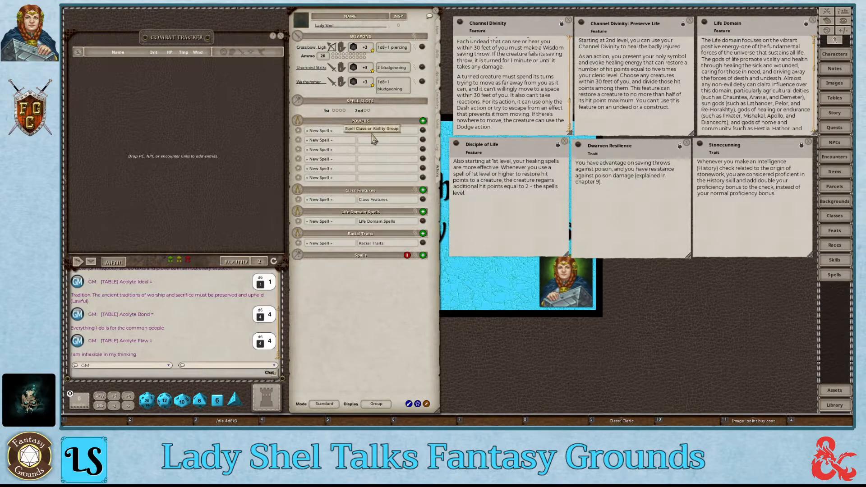
pyautogui.write('Consumables')
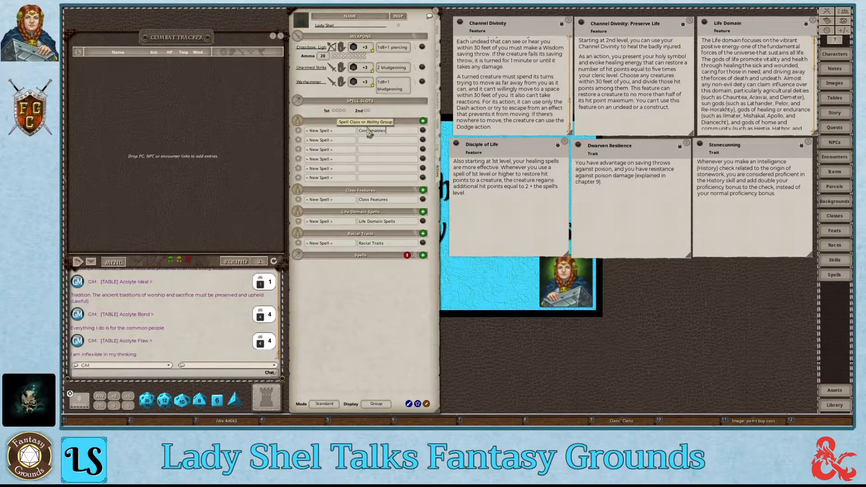
pyautogui.press('Return')
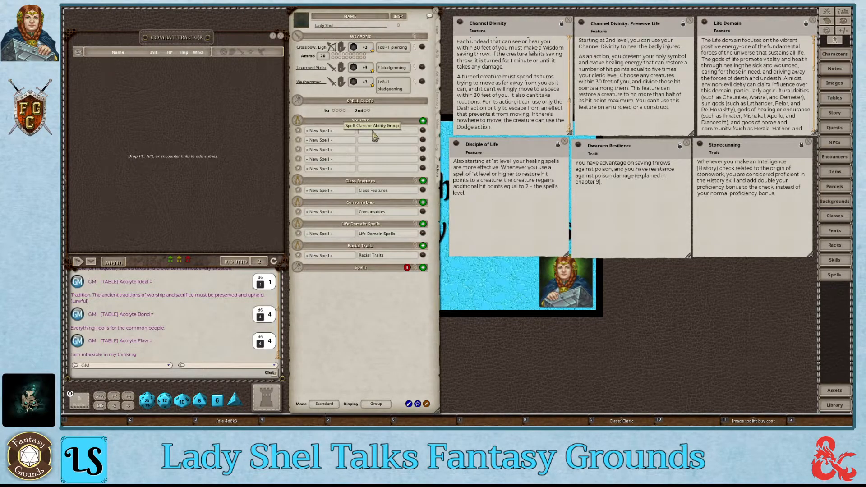
pyautogui.write('Co')
pyautogui.press('BackSpace')
pyautogui.press('BackSpace')
pyautogui.press('BackSpace')
pyautogui.write('onsumables')
pyautogui.press('Return')
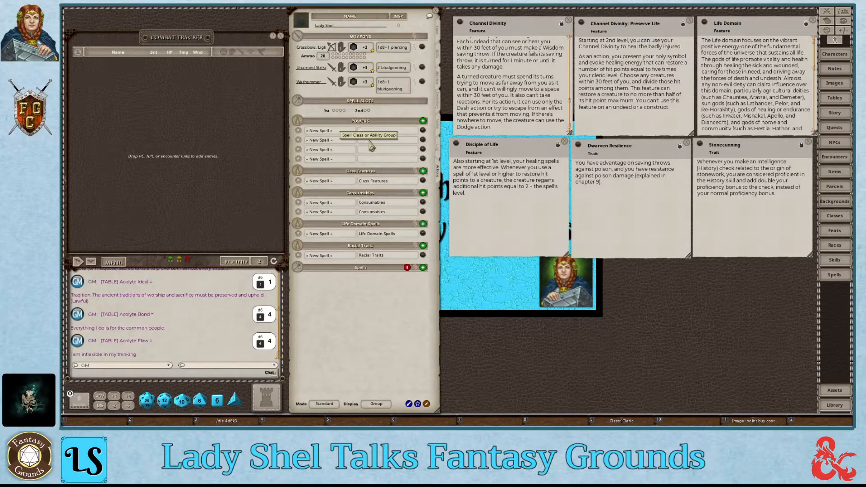
pyautogui.write('Consumables')
pyautogui.press('Return')
pyautogui.write('Consuma')
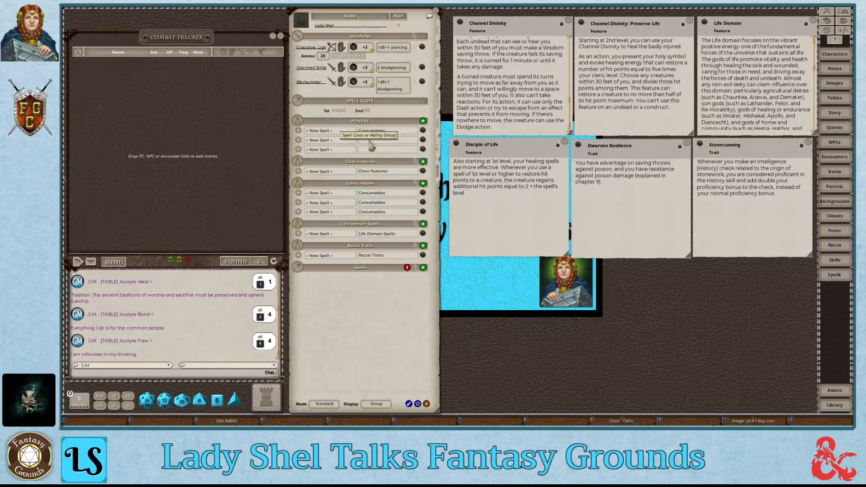
pyautogui.write('bles')
pyautogui.press('Return')
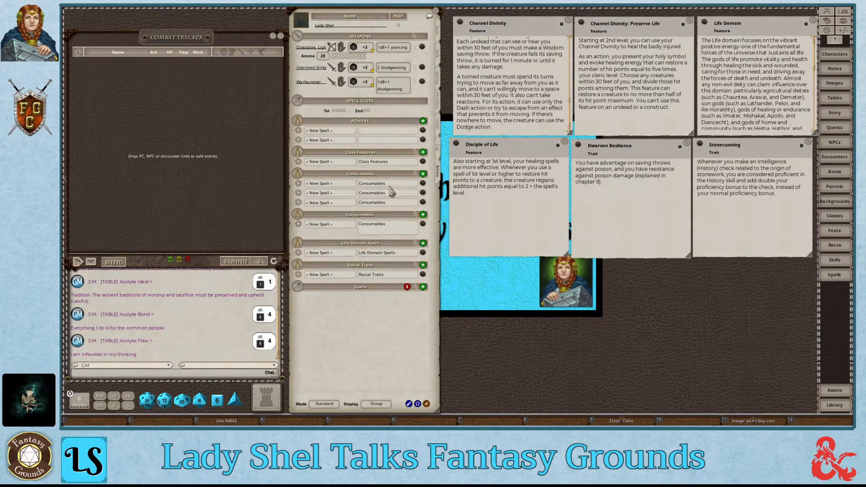
# Step: Name the three powers in the first Consumables group Waterskin, Rations and Candles, checking the inventory for the carried supplies
pyautogui.click(327, 184)
pyautogui.write('Waterskin')
pyautogui.press('Return')
pyautogui.write('Rations')
pyautogui.press('Return')
pyautogui.click(438, 101)
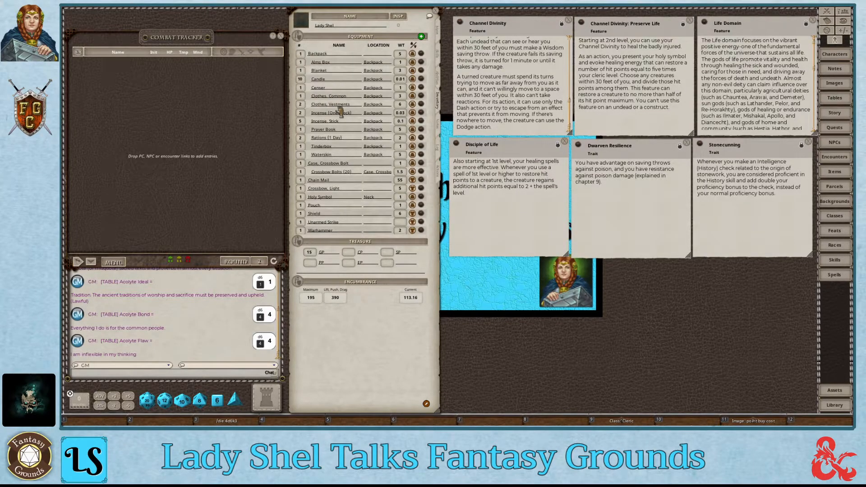
pyautogui.click(439, 181)
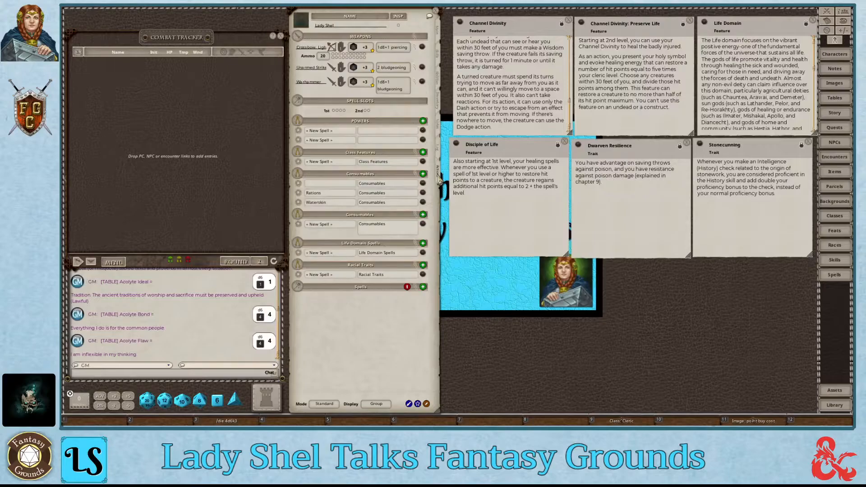
pyautogui.click(313, 183)
pyautogui.write('Candles')
# Step: Assign another blank power to the Consumables group and open its name for editing
pyautogui.click(381, 143)
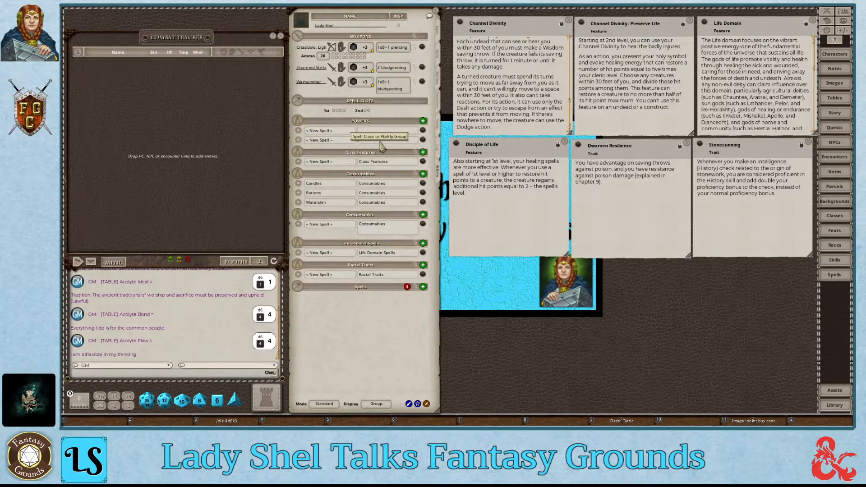
pyautogui.write('Consumables')
pyautogui.click(327, 141)
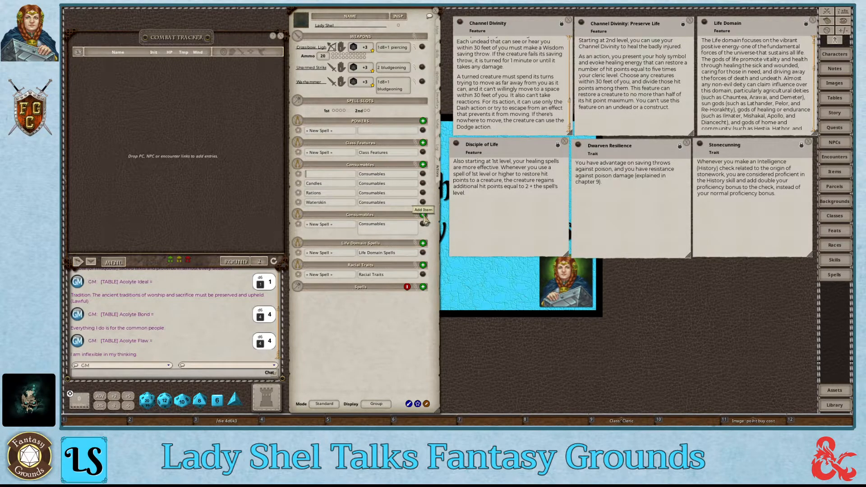
# Step: Delete the duplicate Consumables group along with its power, and name the remaining unnamed consumable Healing Potion
pyautogui.click(426, 404)
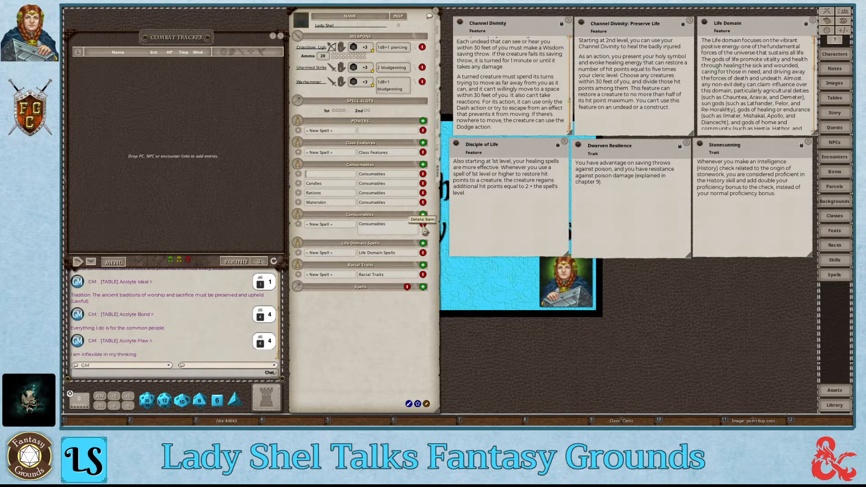
pyautogui.click(424, 225)
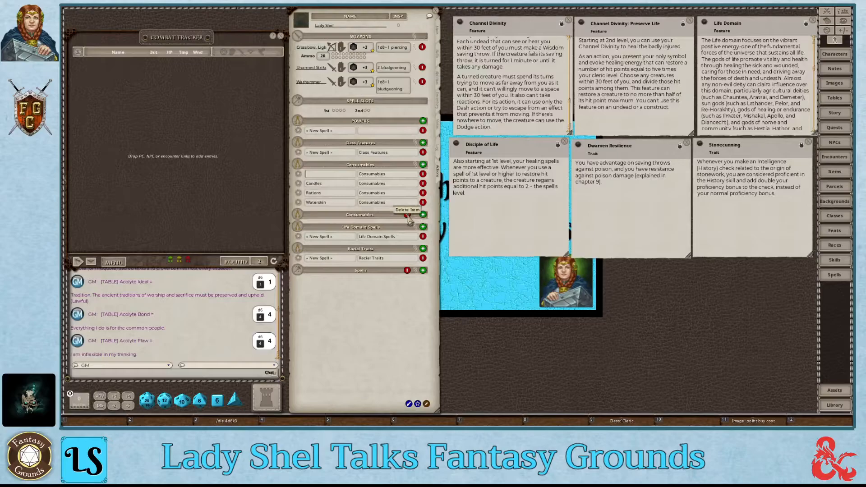
pyautogui.click(408, 216)
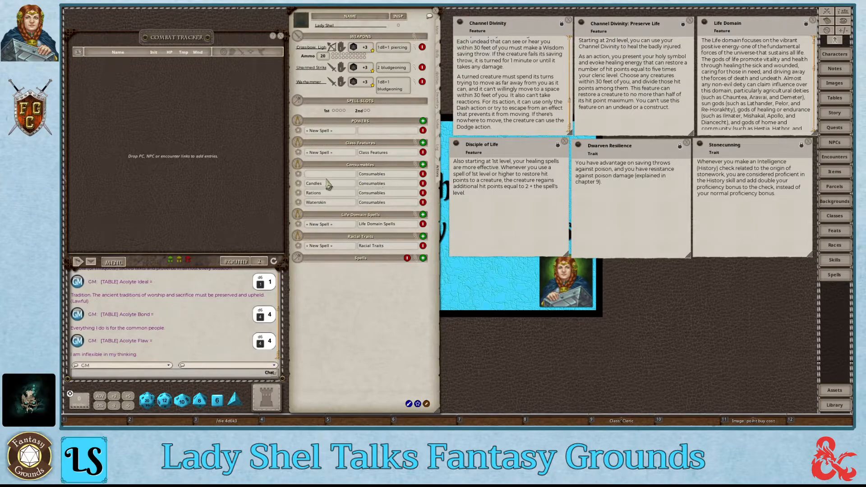
pyautogui.write('Healing Potion')
pyautogui.click(427, 406)
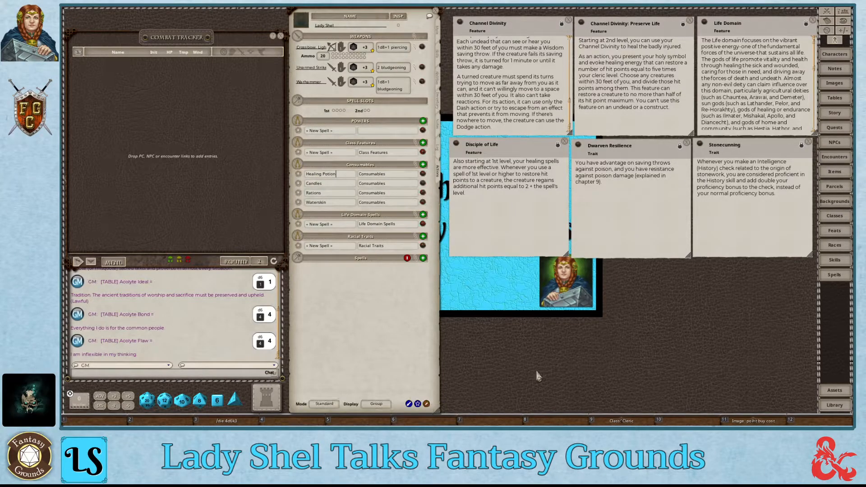
# Step: Search the item library for healing and add the Potion of Healing to the character's inventory
pyautogui.click(437, 100)
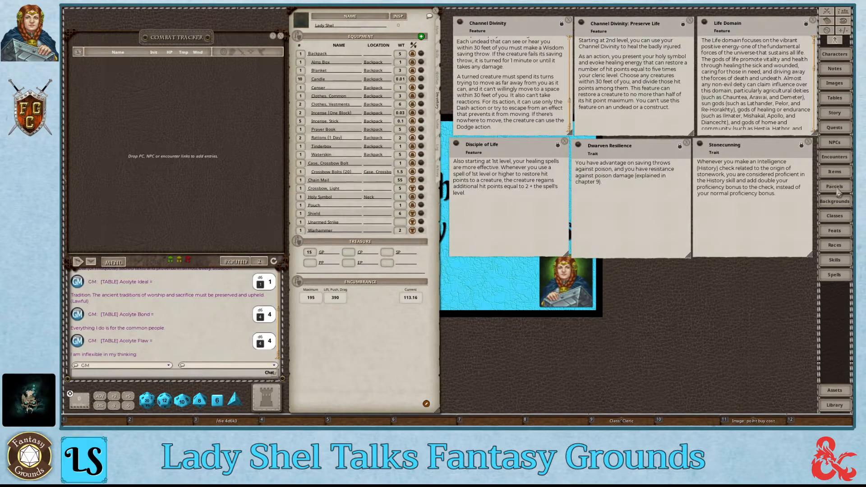
pyautogui.click(835, 171)
pyautogui.click(567, 204)
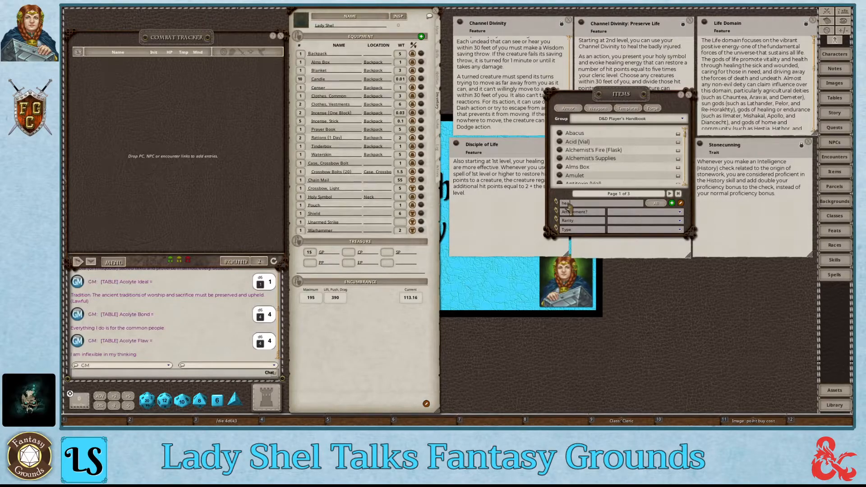
pyautogui.press('Return')
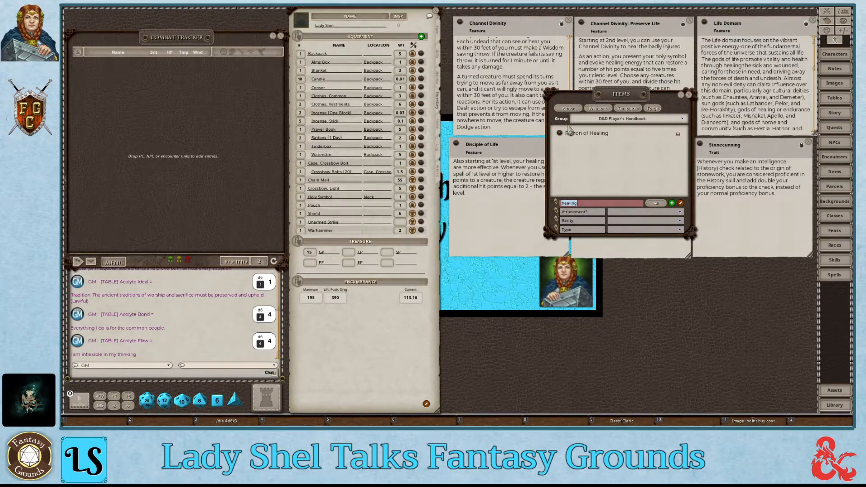
pyautogui.moveTo(341, 134); pyautogui.dragTo(341, 134)
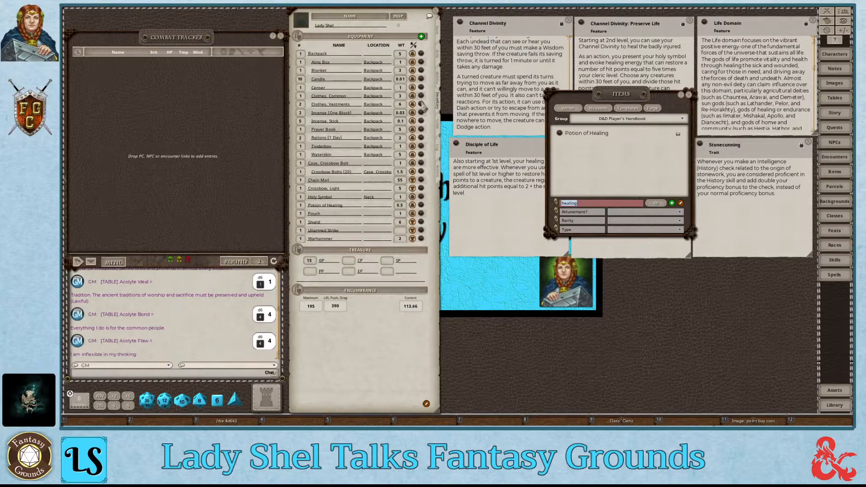
pyautogui.click(690, 96)
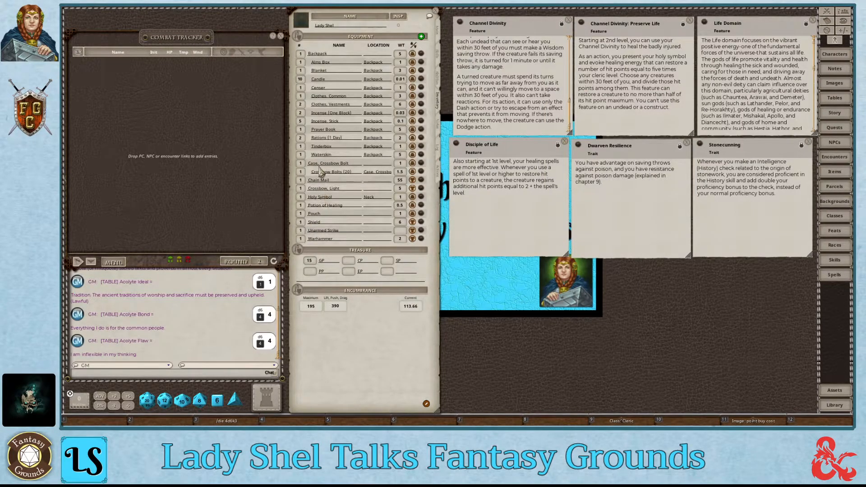
# Step: Set the Potion of Healing's location to Backpack and return to the character's actions page
pyautogui.click(380, 206)
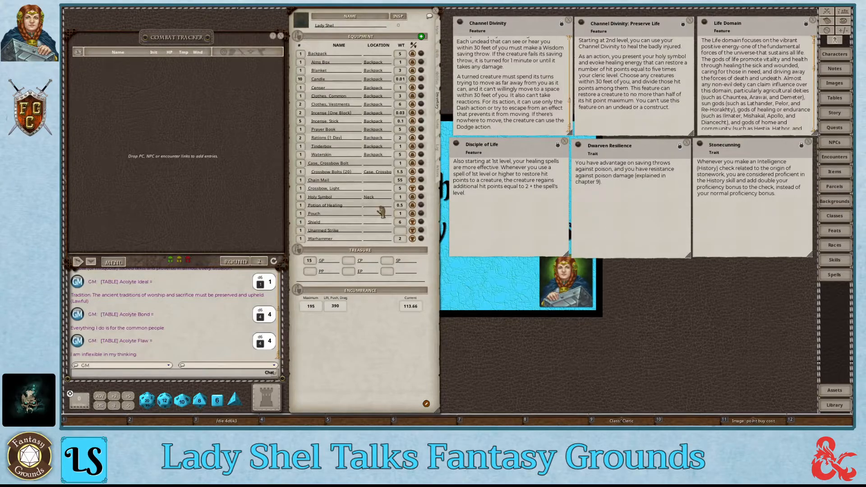
pyautogui.write('Backpack')
pyautogui.click(439, 174)
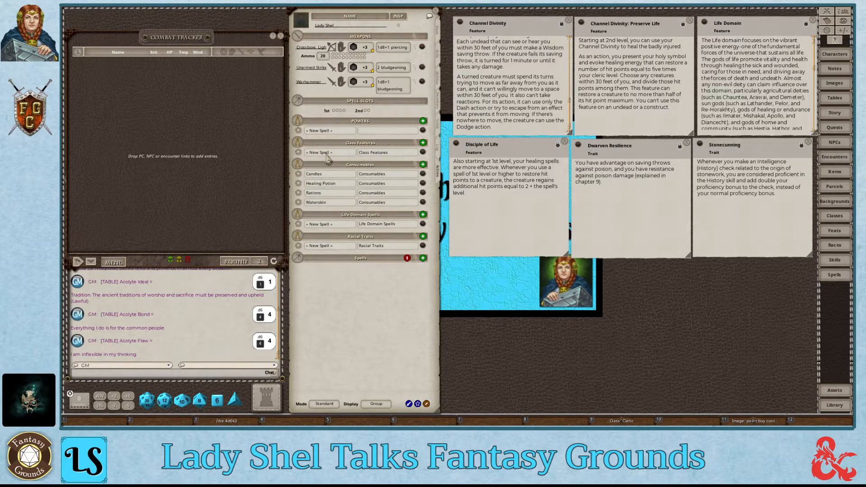
# Step: Assign the ungrouped blank power to the Class Features group and open the name of a blank power there for editing
pyautogui.click(378, 131)
pyautogui.write('Class Fe')
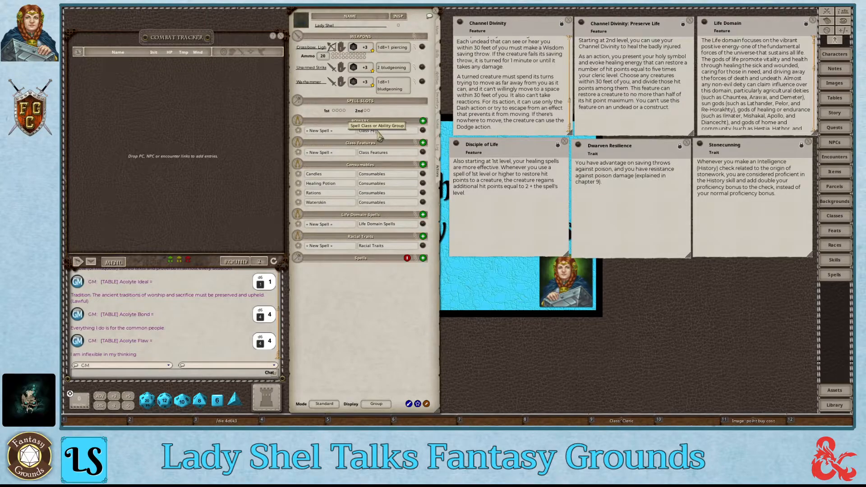
pyautogui.click(319, 152)
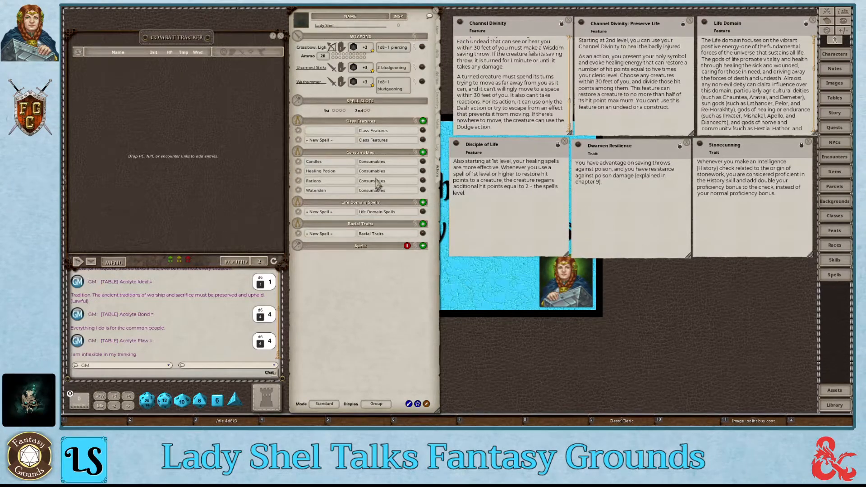
# Step: Show the 5E Class Feature Effects Coding group in the spell library and move its window clear of the character sheet
pyautogui.click(832, 275)
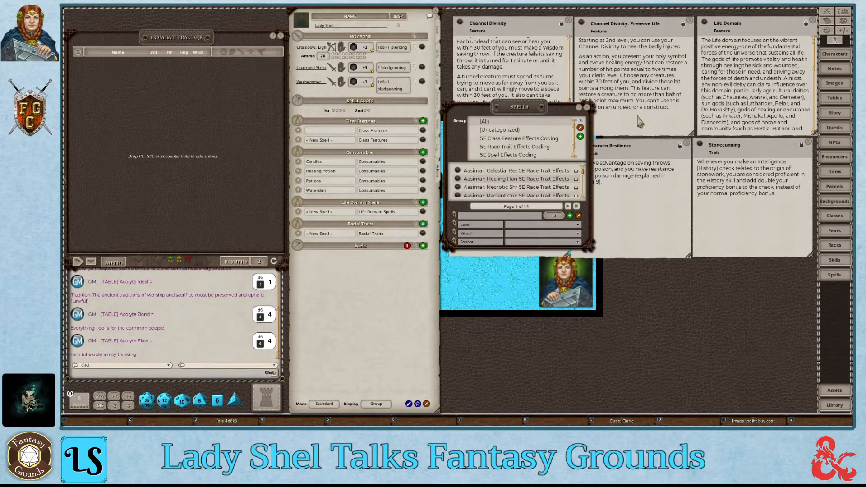
pyautogui.click(537, 144)
pyautogui.moveTo(508, 104); pyautogui.dragTo(631, 164)
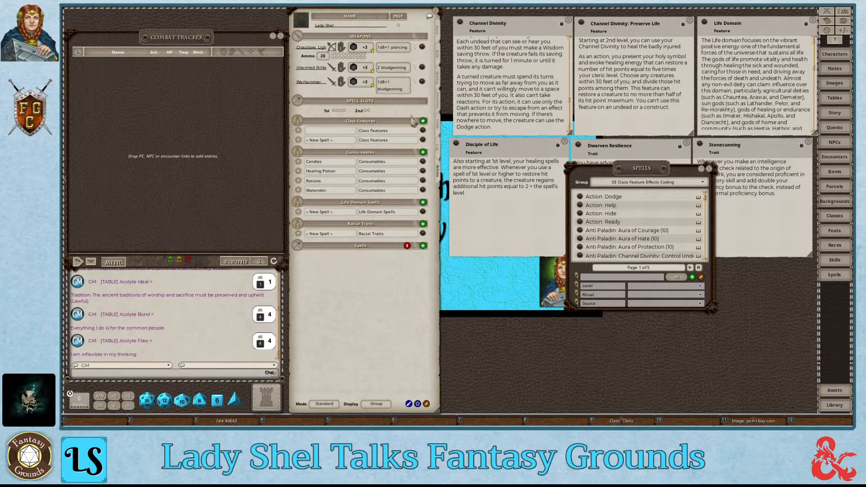
# Step: Create a power in a new Standard Actions group and add the Dodge, Help, Hide and Ready actions to that group
pyautogui.click(418, 405)
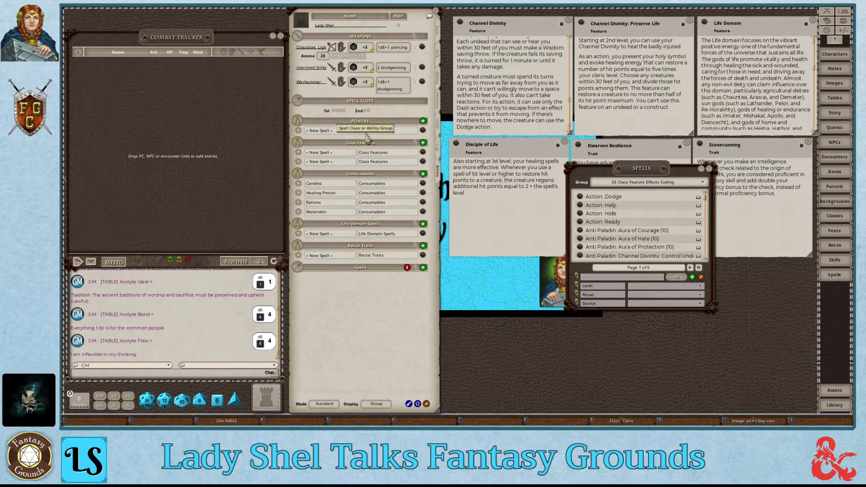
pyautogui.click(324, 134)
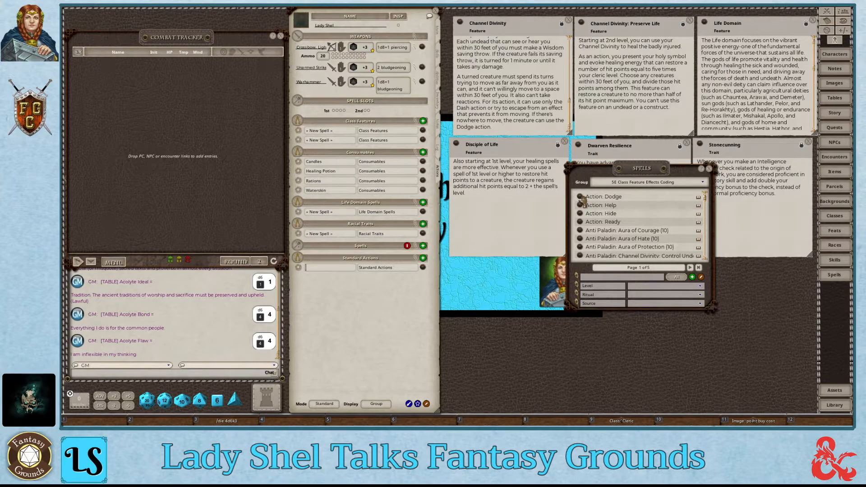
pyautogui.moveTo(582, 198)
pyautogui.mouseDown()
pyautogui.moveTo(453, 251)
pyautogui.moveTo(326, 271)
pyautogui.mouseUp()
pyautogui.moveTo(587, 210); pyautogui.dragTo(325, 270)
pyautogui.moveTo(587, 214); pyautogui.dragTo(336, 271)
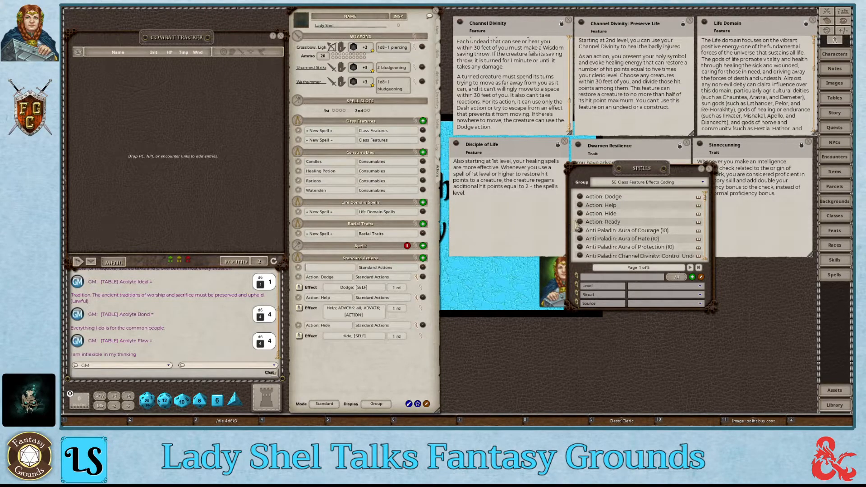
pyautogui.moveTo(579, 223); pyautogui.dragTo(325, 272)
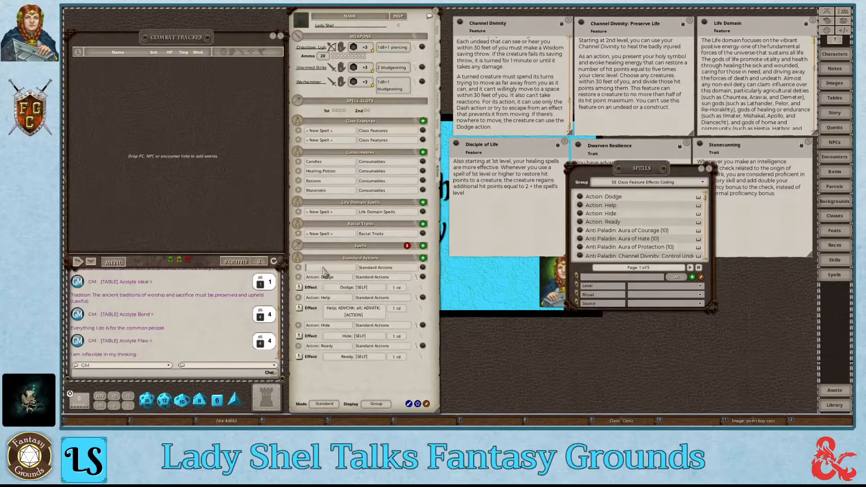
# Step: Collapse the effect details of the Dodge, Help, Hide and Ready actions
pyautogui.click(416, 277)
pyautogui.click(416, 287)
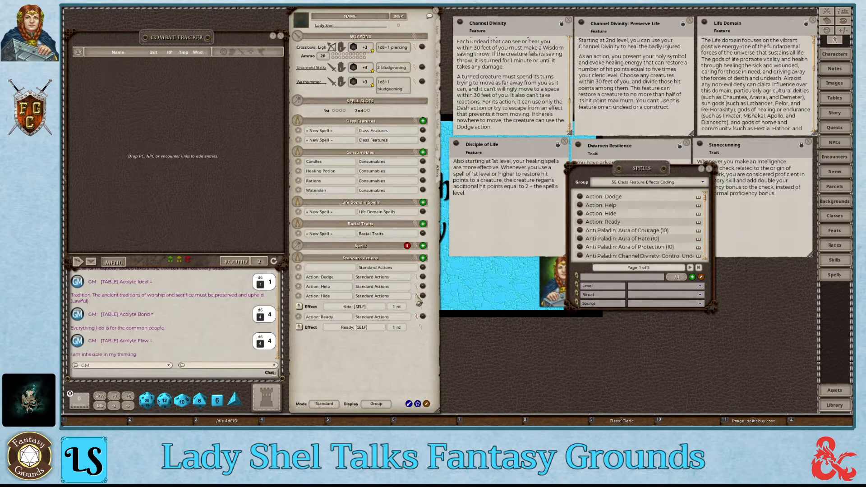
pyautogui.click(417, 296)
pyautogui.click(417, 306)
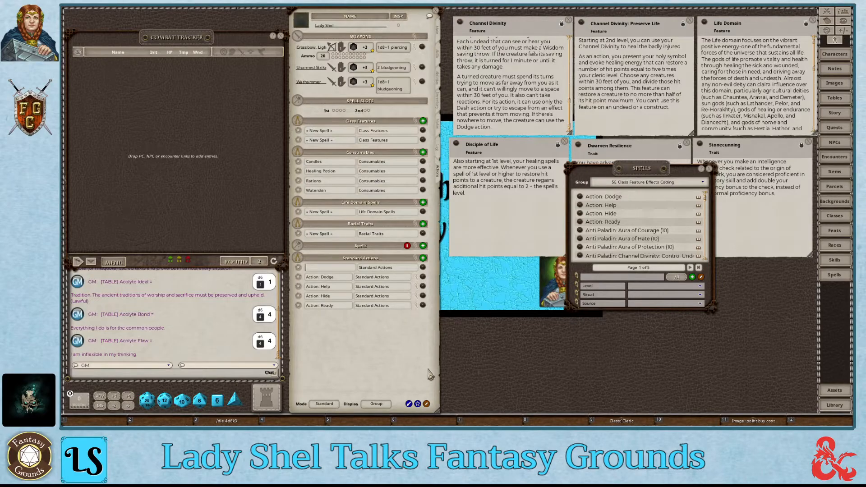
# Step: Delete the blank power from the Standard Actions group and leave list editing
pyautogui.click(426, 404)
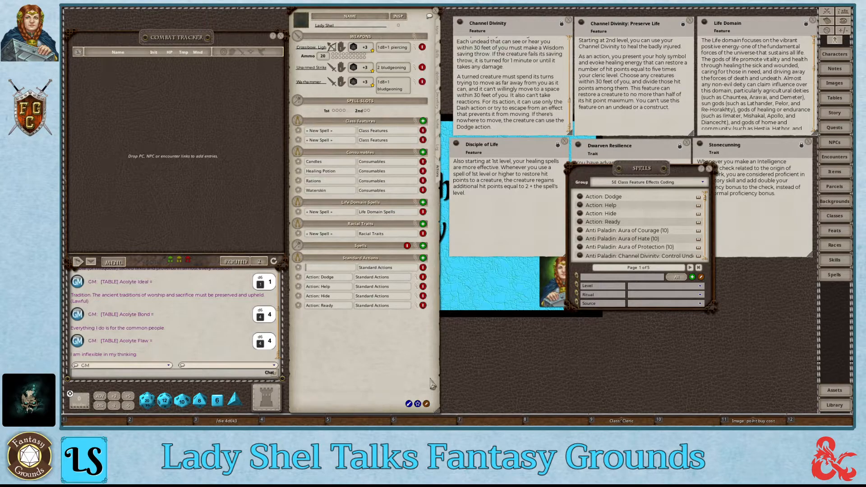
pyautogui.click(424, 269)
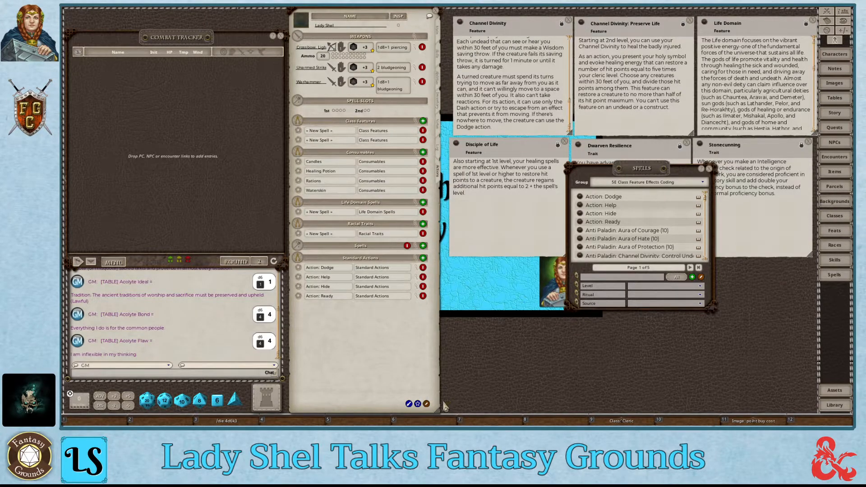
pyautogui.click(426, 404)
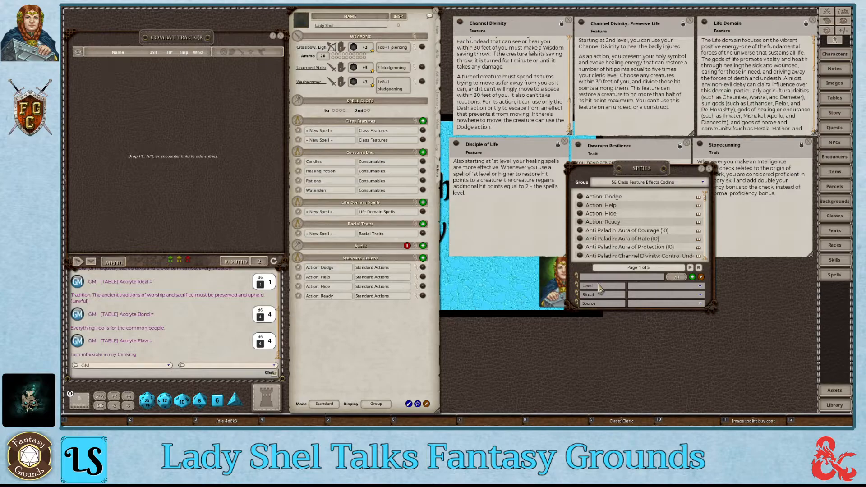
# Step: Filter the spell library to source Cleric and add Channel Divinity: Preserve Life (30) and Turn Undead (30) to the Class Features group
pyautogui.click(636, 304)
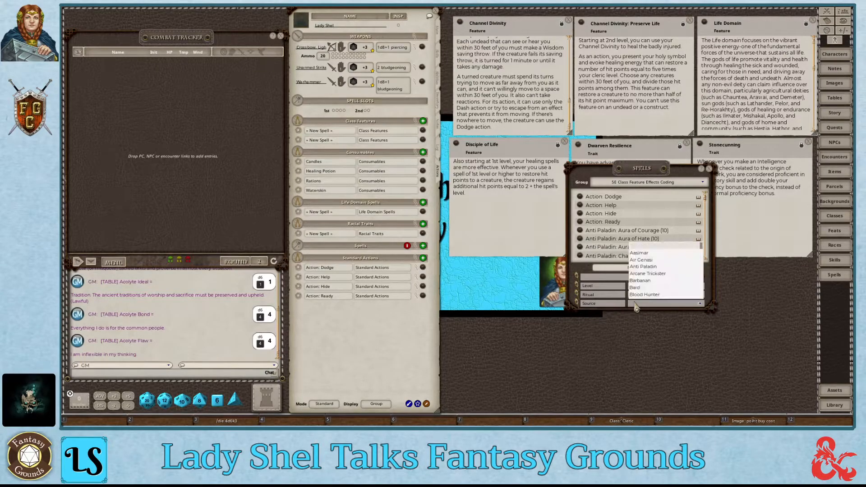
pyautogui.scroll(-1, 655, 283)
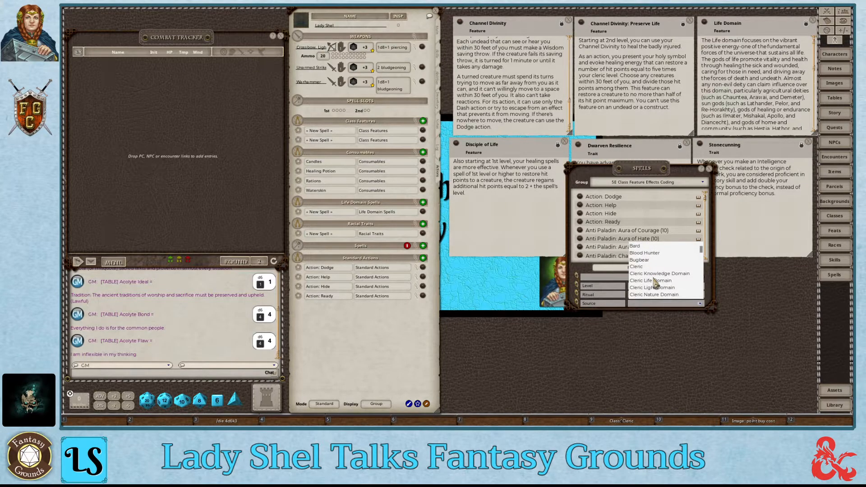
pyautogui.click(640, 267)
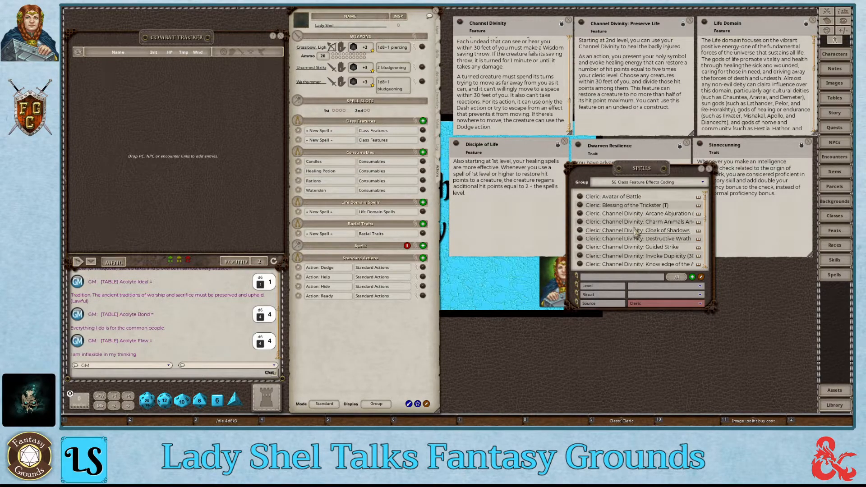
pyautogui.scroll(-1, 636, 232)
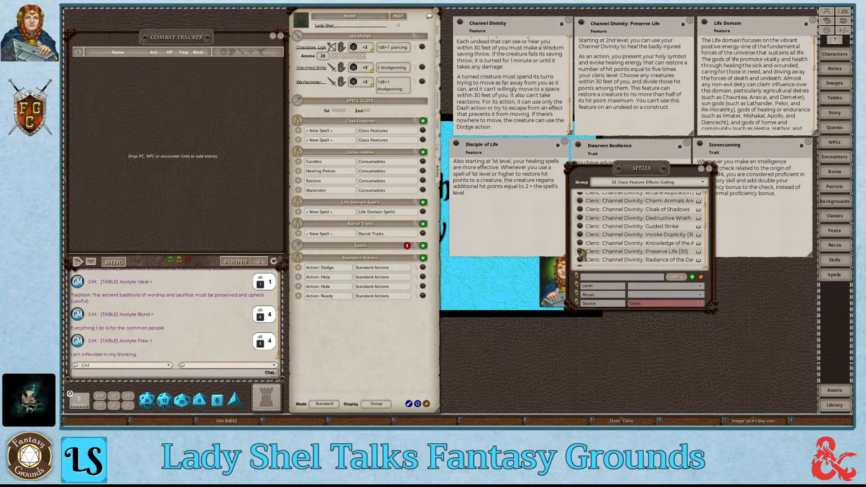
pyautogui.moveTo(581, 252)
pyautogui.mouseDown()
pyautogui.moveTo(405, 151)
pyautogui.moveTo(322, 133)
pyautogui.mouseUp()
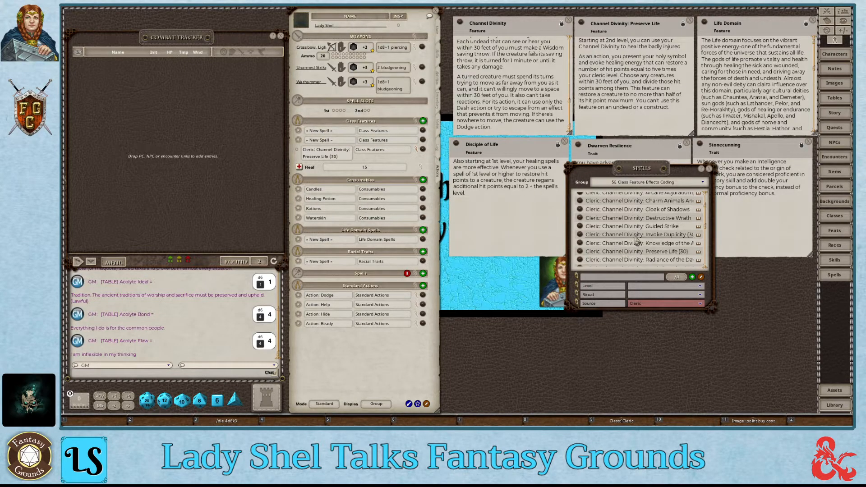
pyautogui.scroll(-3, 637, 239)
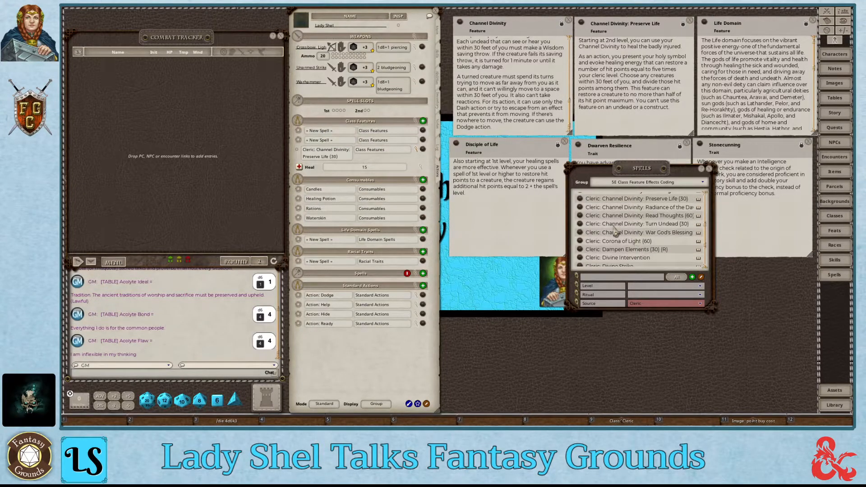
pyautogui.moveTo(580, 225); pyautogui.dragTo(328, 136)
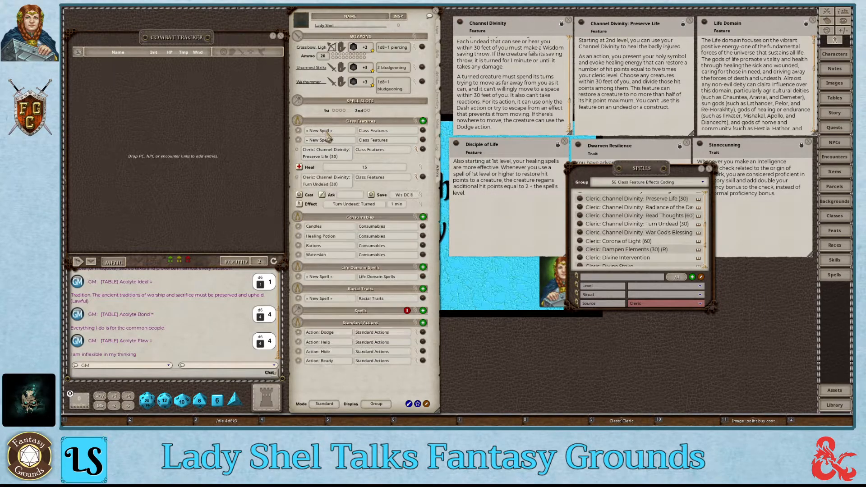
# Step: Delete the two blank powers from the Class Features group
pyautogui.click(426, 404)
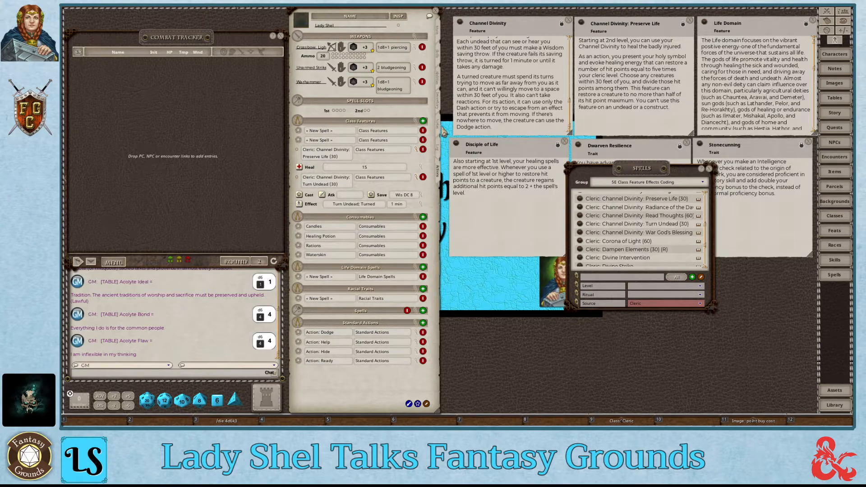
pyautogui.click(424, 138)
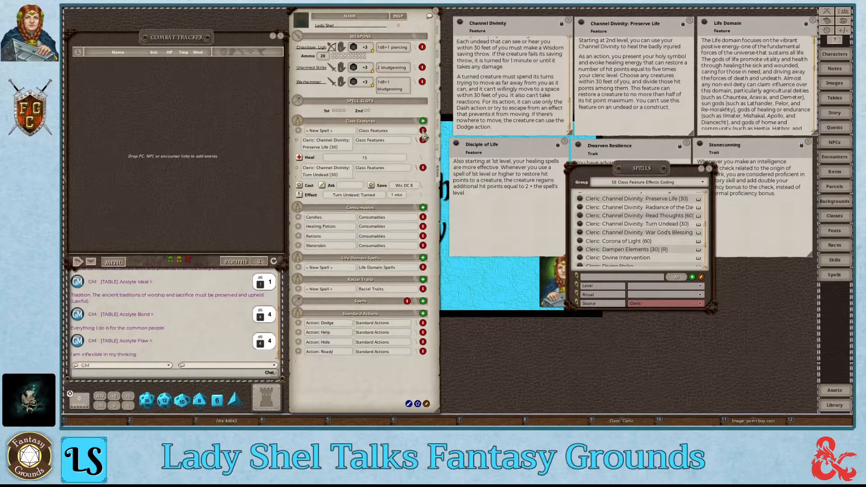
pyautogui.click(424, 132)
pyautogui.click(423, 132)
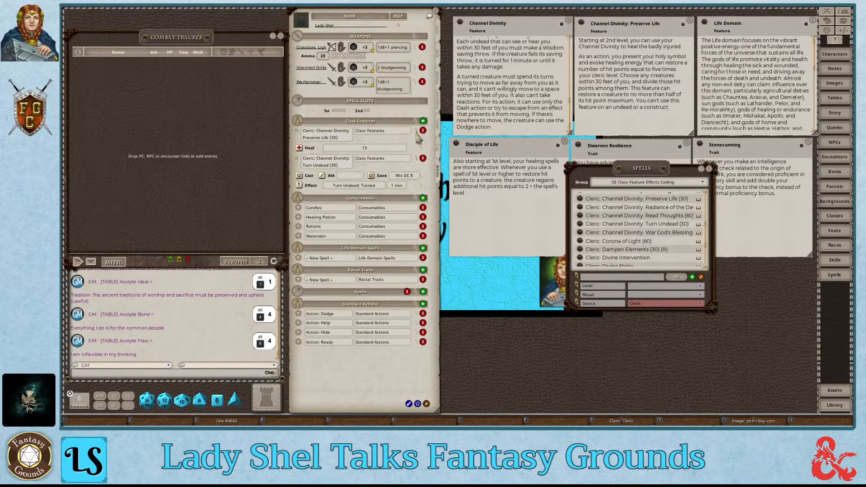
# Step: Add two more heal actions to the Channel Divinity: Preserve Life power
pyautogui.rightClick(324, 139)
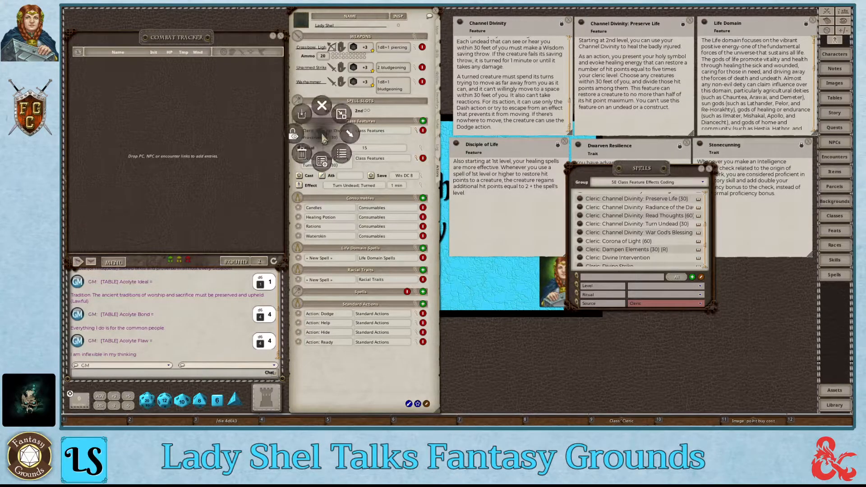
pyautogui.click(350, 134)
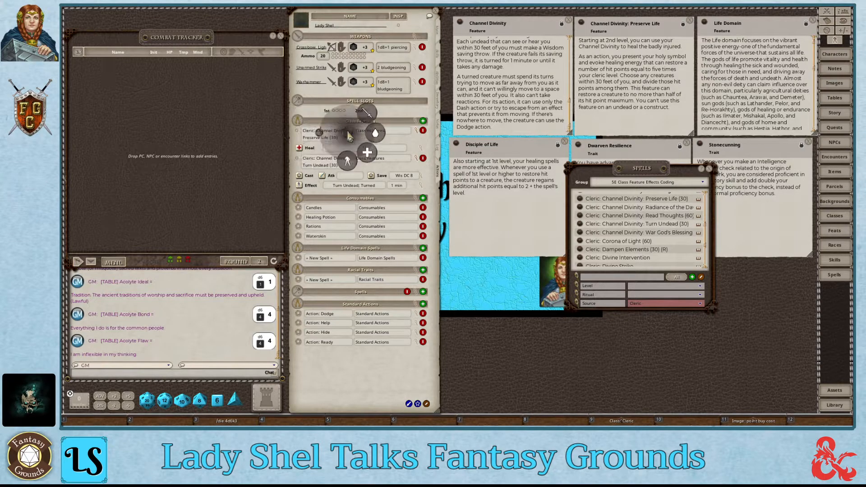
pyautogui.click(369, 155)
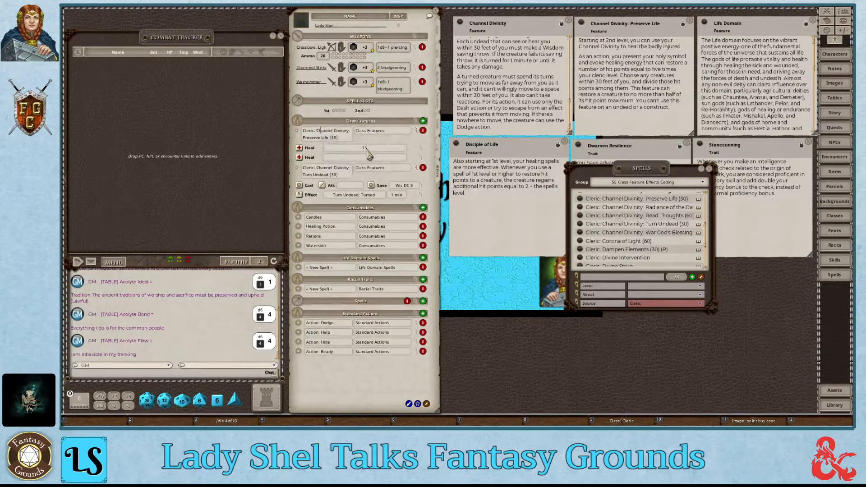
pyautogui.rightClick(331, 140)
pyautogui.click(356, 137)
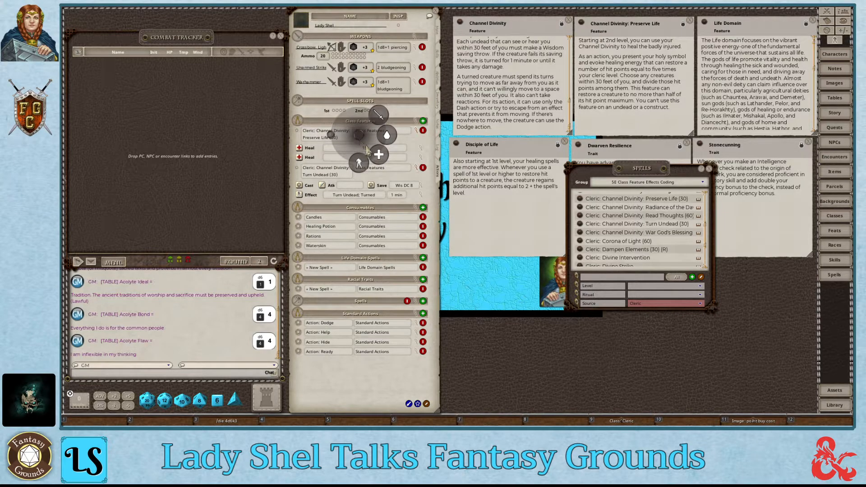
pyautogui.click(378, 155)
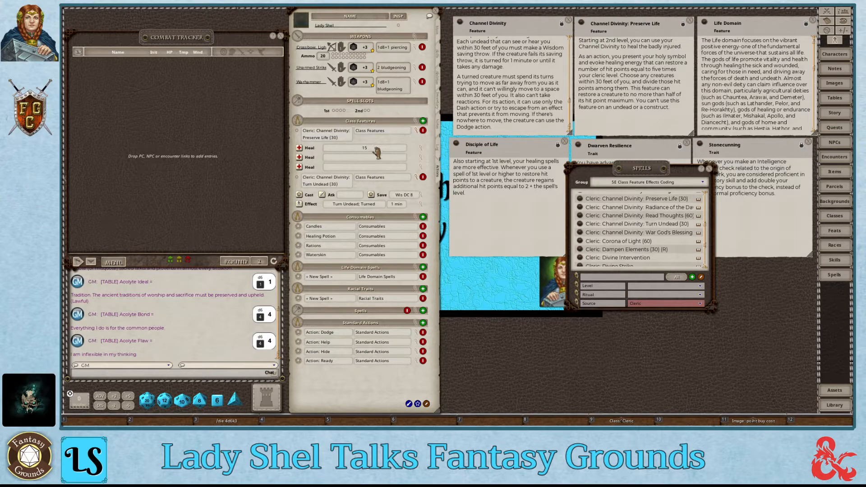
# Step: Set the second Channel Divinity: Preserve Life heal to a bonus of 10 and the third to a bonus of 5
pyautogui.click(422, 159)
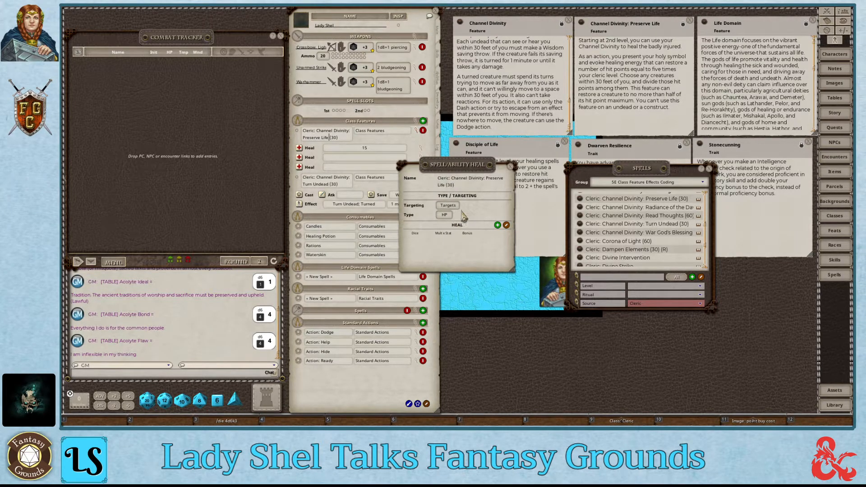
pyautogui.click(498, 224)
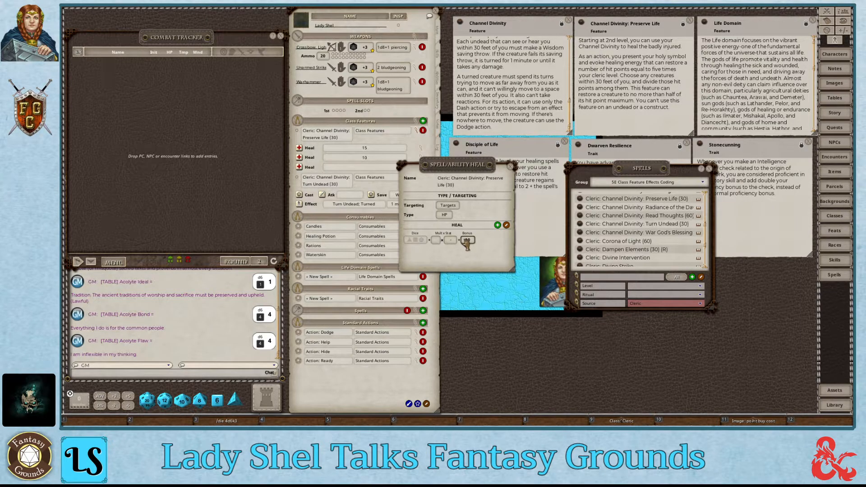
pyautogui.click(510, 167)
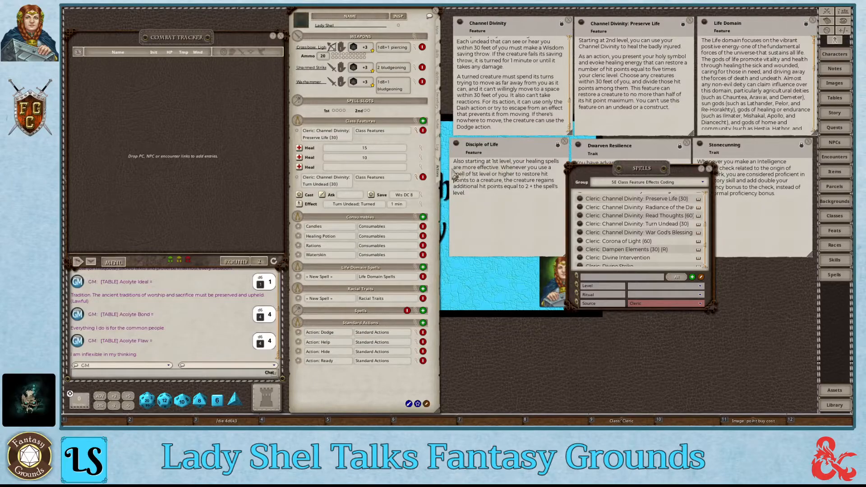
pyautogui.click(422, 174)
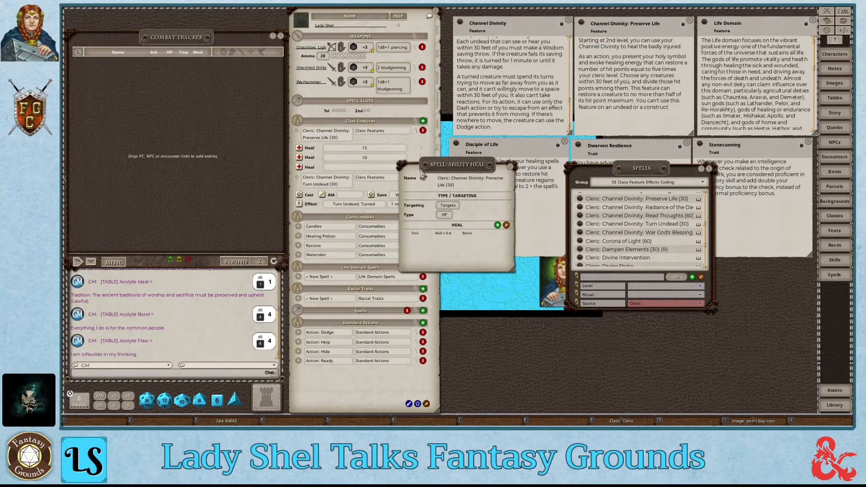
pyautogui.click(498, 227)
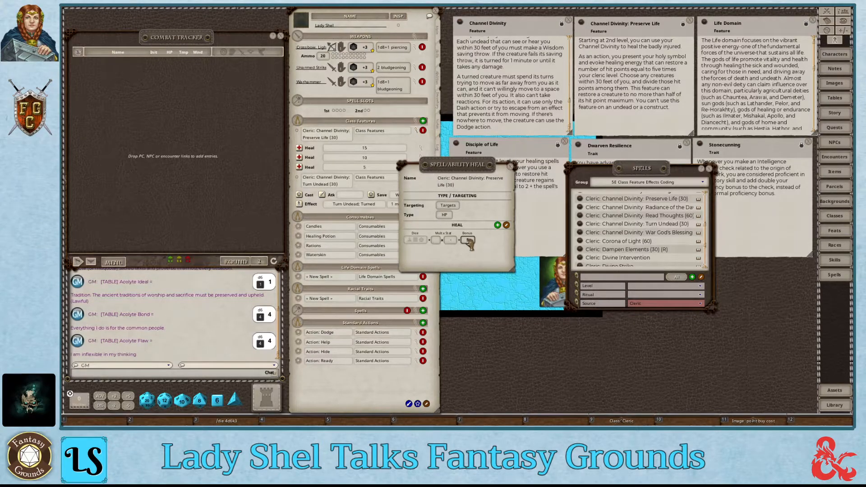
pyautogui.click(511, 166)
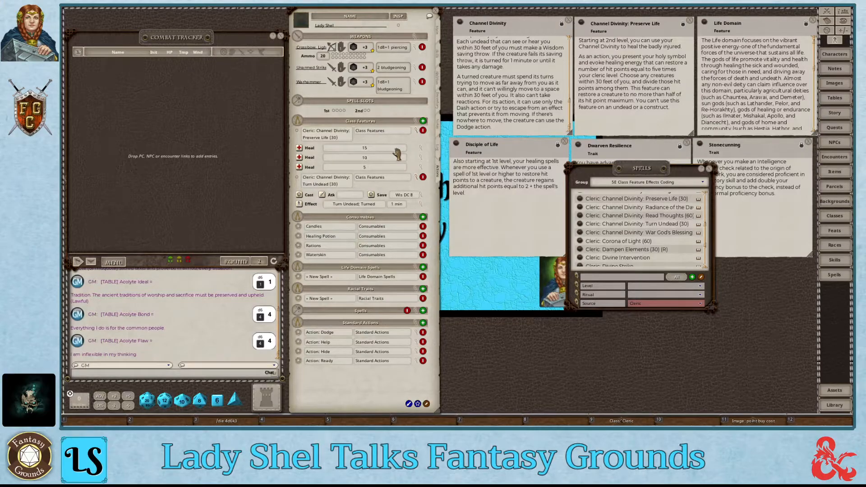
# Step: Add a fourth heal action with a bonus of 1 to Channel Divinity: Preserve Life and collapse the power's actions
pyautogui.rightClick(336, 136)
pyautogui.click(362, 134)
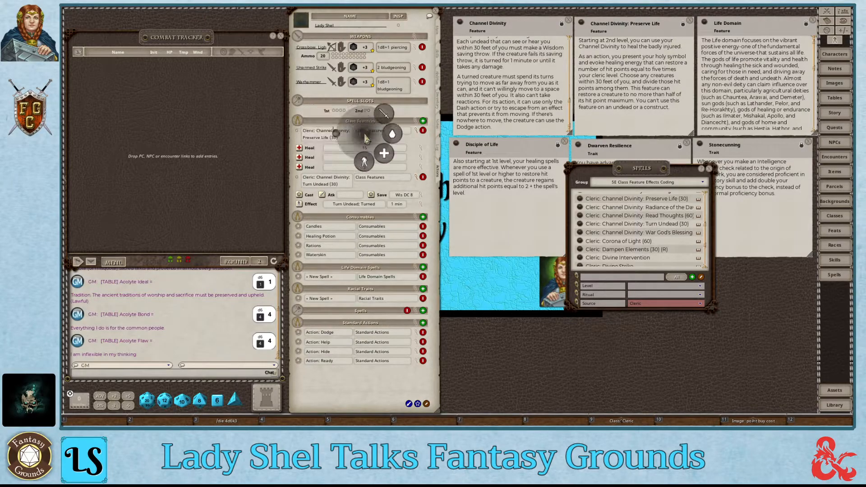
pyautogui.click(383, 161)
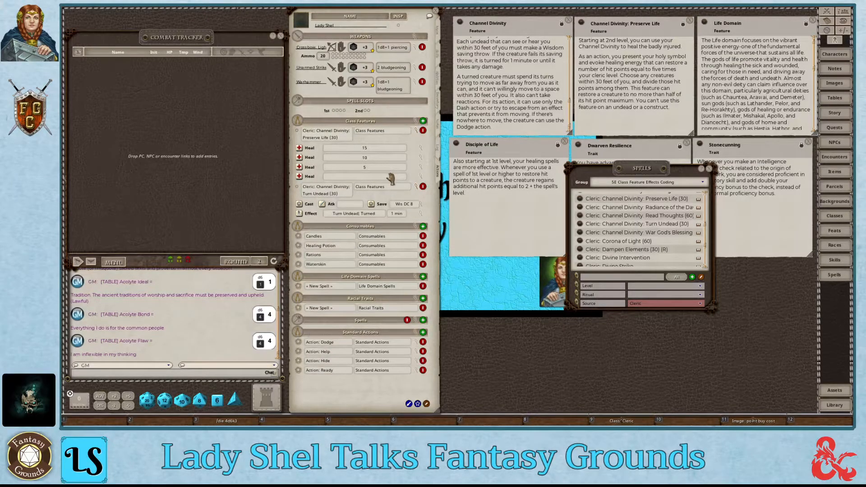
pyautogui.click(421, 179)
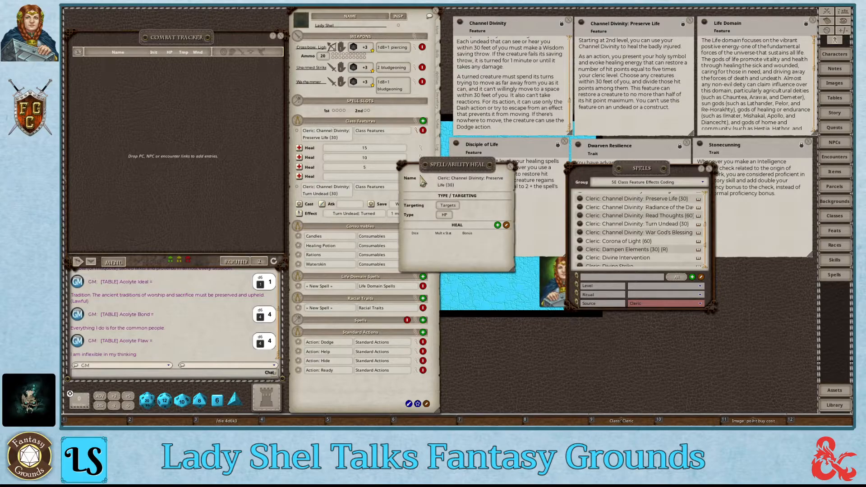
pyautogui.click(498, 226)
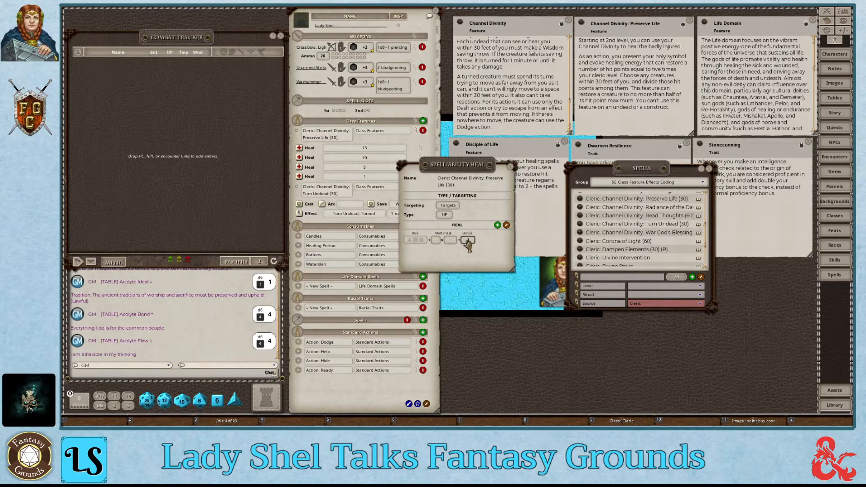
pyautogui.click(510, 166)
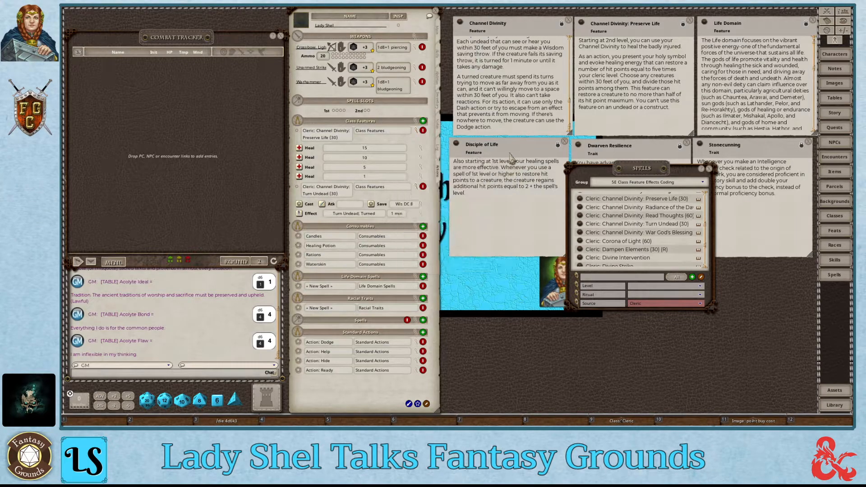
pyautogui.click(416, 134)
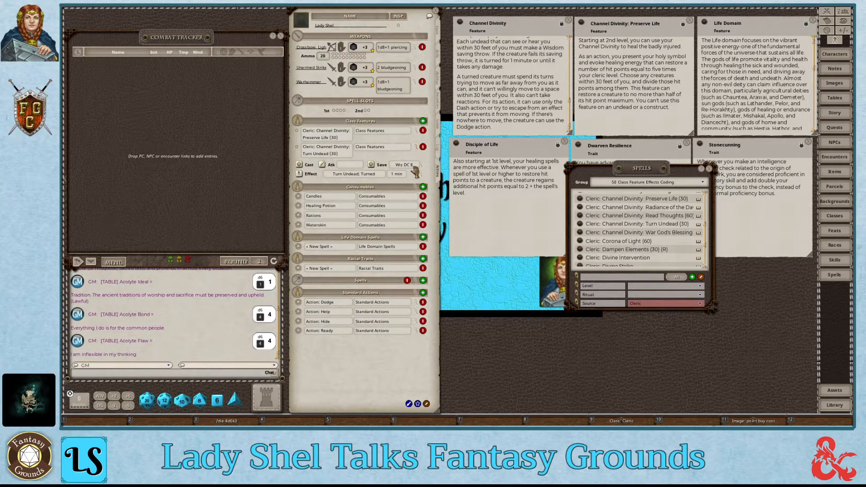
# Step: Set the Class Features power group's ability so that Turn Undead uses save DC 12, and close the group settings
pyautogui.click(415, 121)
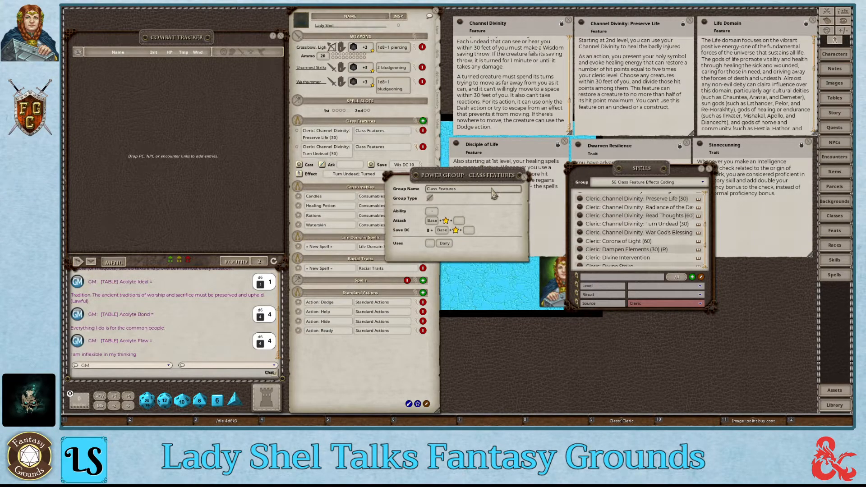
pyautogui.moveTo(460, 178); pyautogui.dragTo(534, 112)
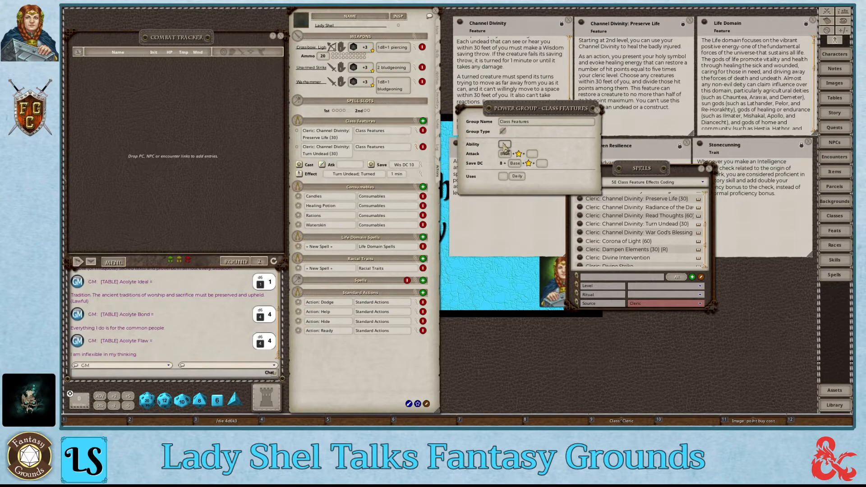
pyautogui.click(505, 145)
pyautogui.click(506, 145)
pyautogui.click(597, 109)
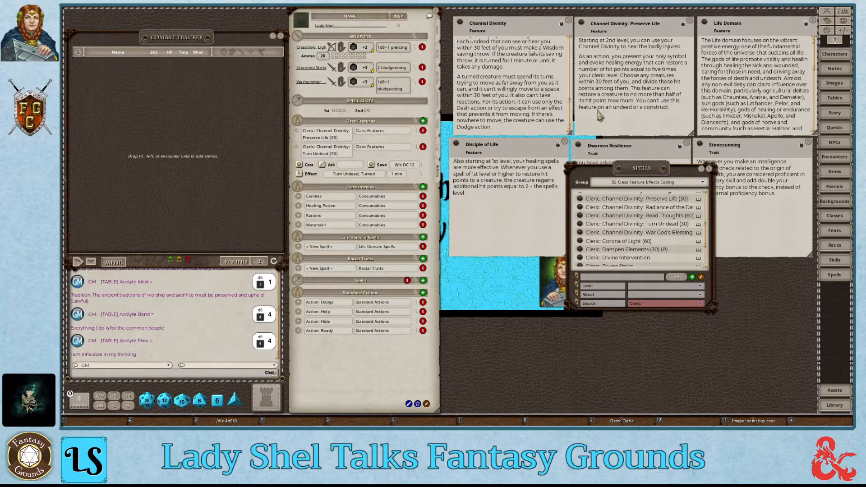
# Step: Collapse the Turn Undead actions and switch the actions page from list editing to its mode and display options
pyautogui.click(418, 151)
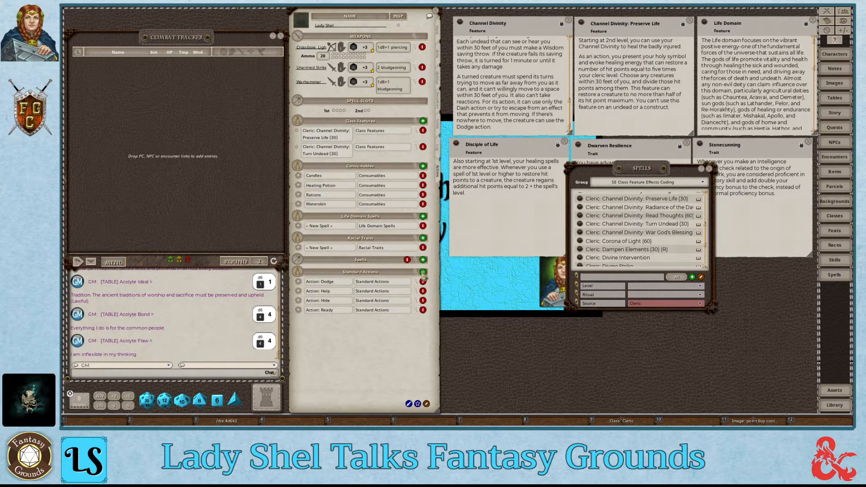
pyautogui.click(409, 404)
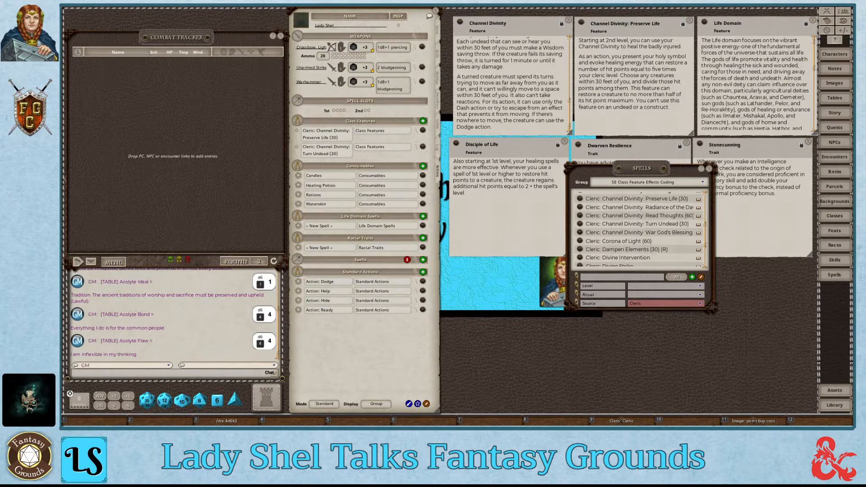
pyautogui.scroll(-5, 758, 97)
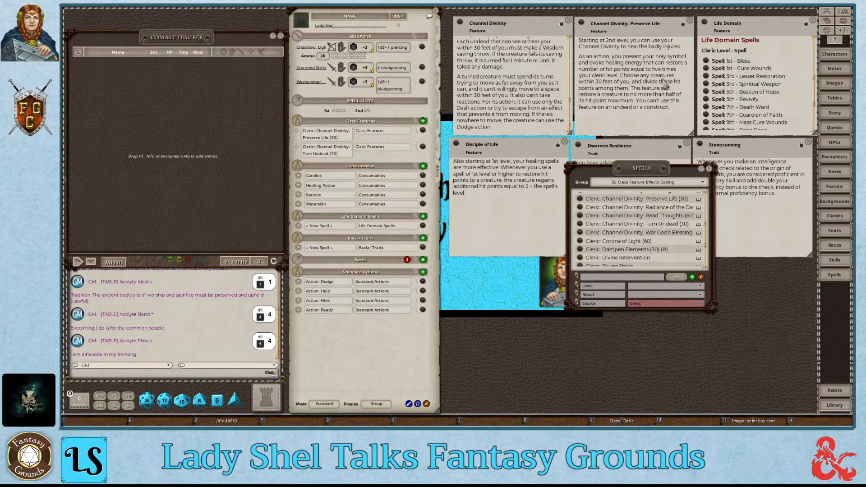
pyautogui.click(656, 309)
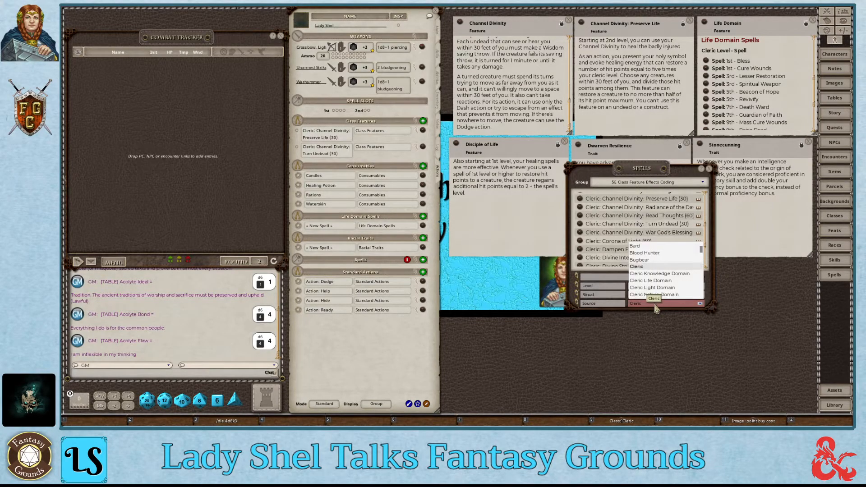
pyautogui.click(639, 280)
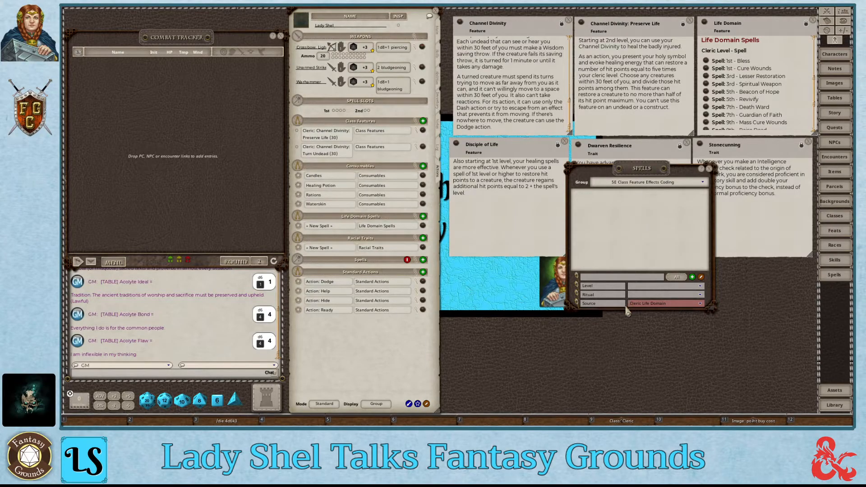
pyautogui.click(641, 304)
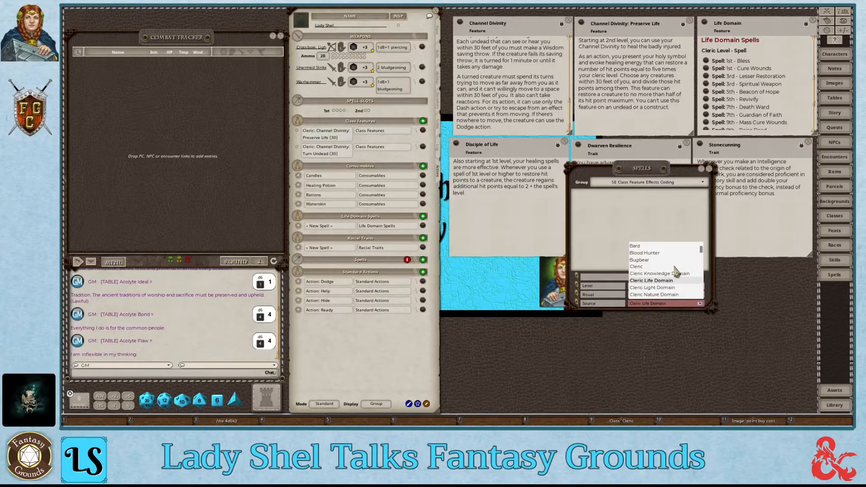
pyautogui.scroll(2, 675, 270)
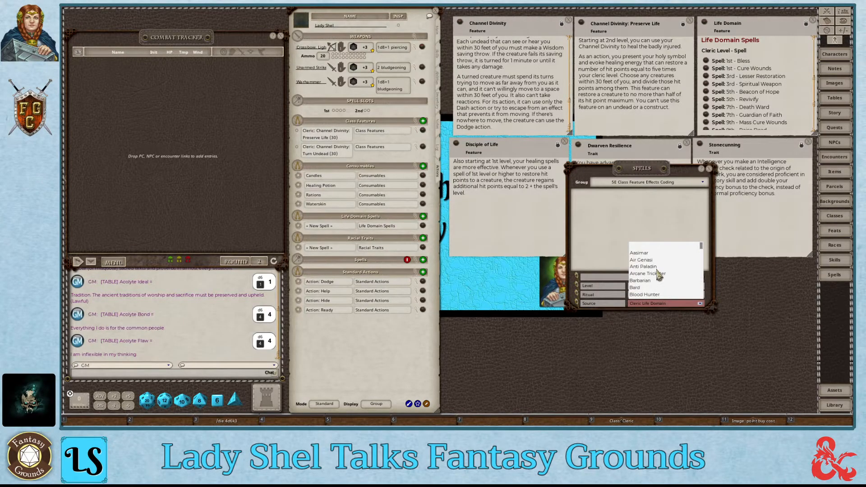
pyautogui.click(643, 250)
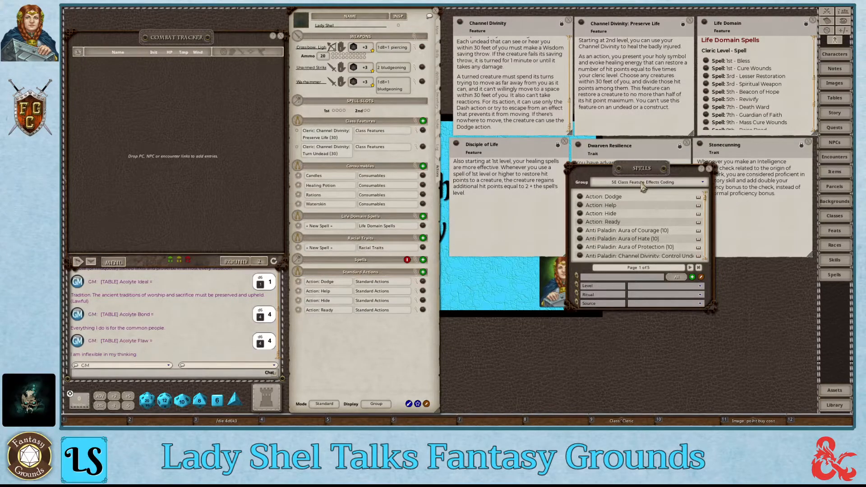
# Step: Switch the spell library to the 5E Spell Effects Coding group and filter it to source Cleric Life Domain
pyautogui.click(644, 185)
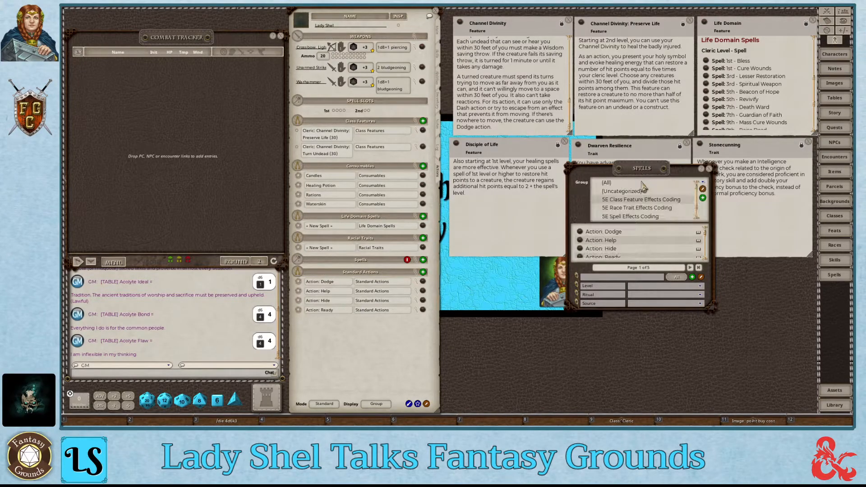
pyautogui.click(624, 216)
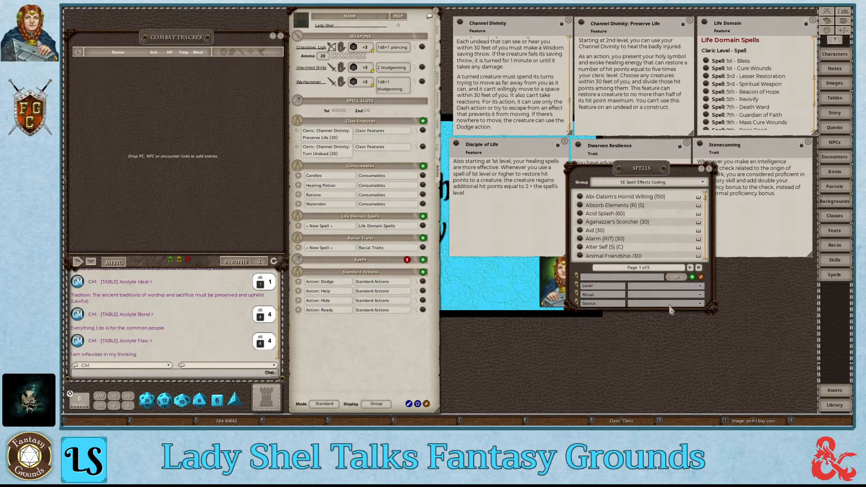
pyautogui.click(641, 304)
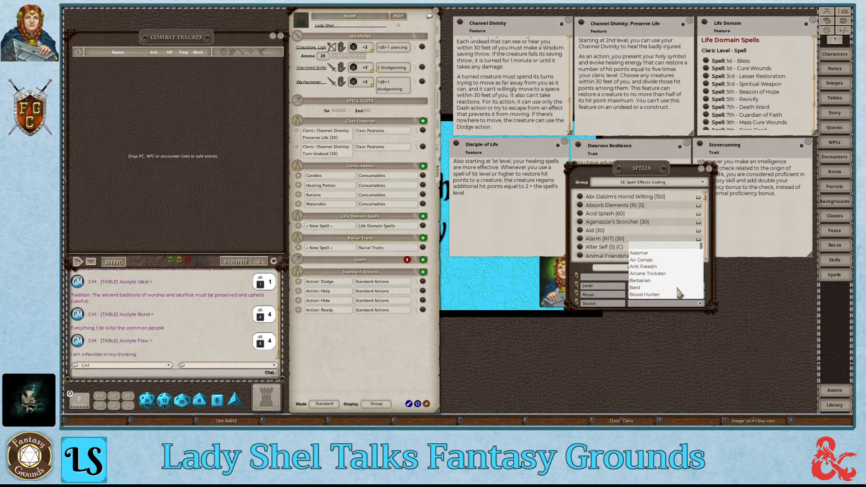
pyautogui.scroll(-3, 673, 271)
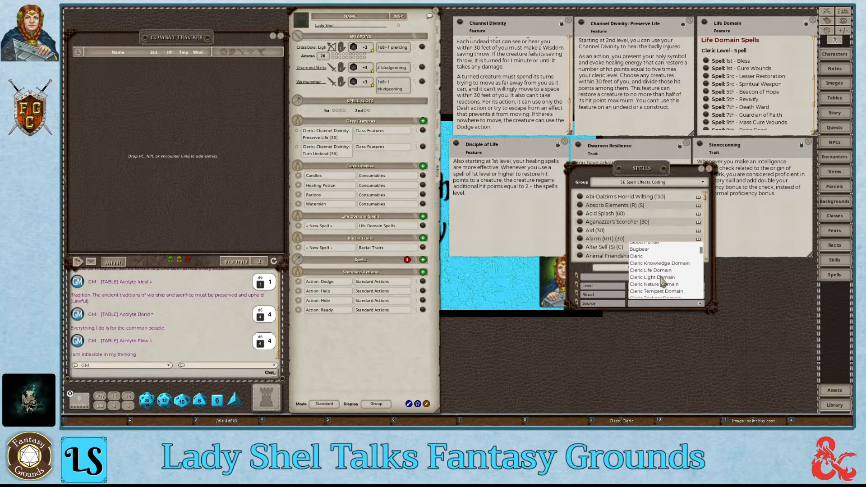
pyautogui.click(654, 271)
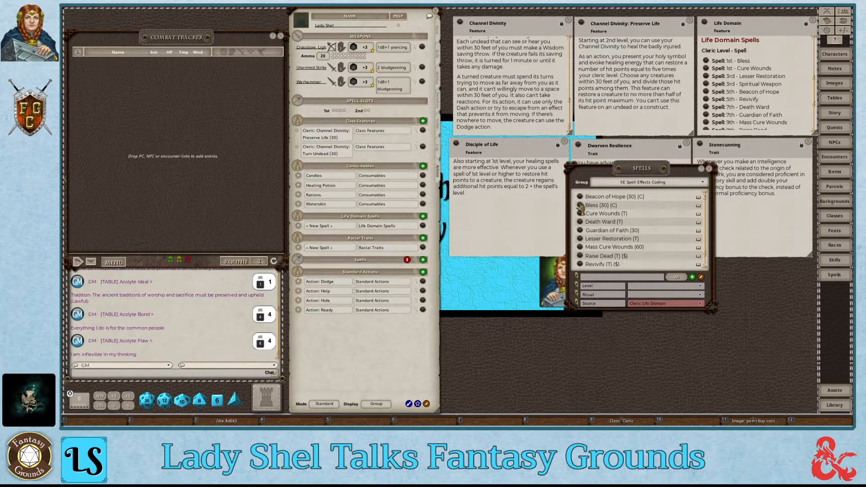
# Step: Add Bless (30) (C), Cure Wounds (T), Lesser Restoration (T) and Spiritual Weapon (B) (60) to the Life Domain Spells group
pyautogui.moveTo(581, 207); pyautogui.dragTo(347, 230)
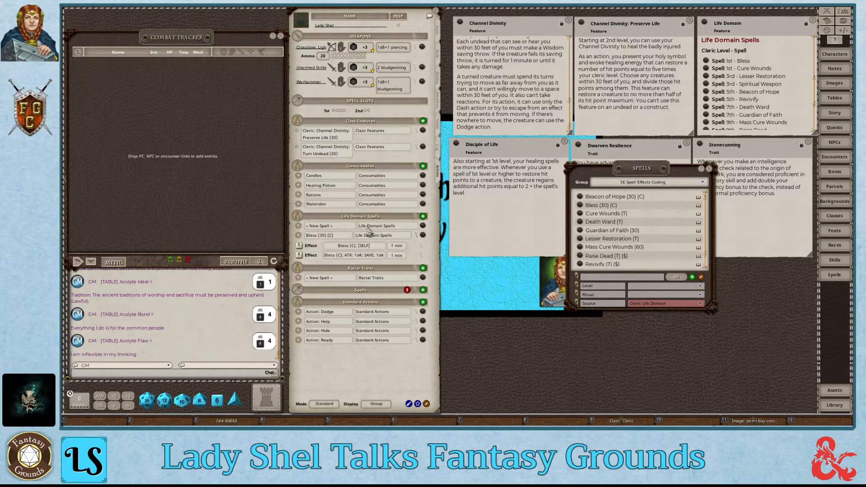
pyautogui.moveTo(581, 215)
pyautogui.mouseDown()
pyautogui.moveTo(324, 234)
pyautogui.moveTo(349, 233)
pyautogui.mouseUp()
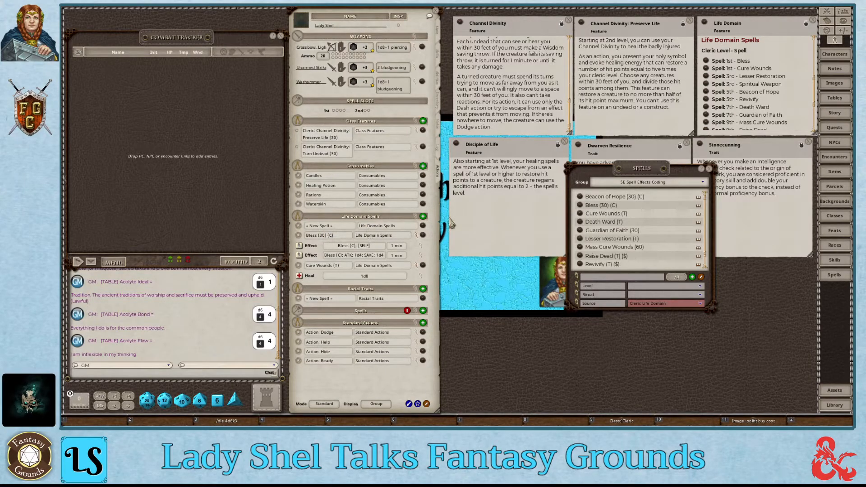
pyautogui.moveTo(582, 240); pyautogui.dragTo(355, 235)
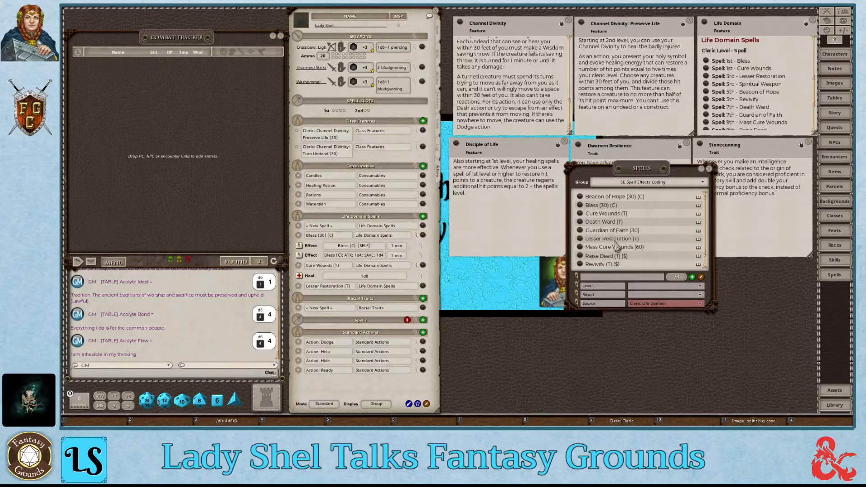
pyautogui.scroll(-1, 607, 248)
pyautogui.moveTo(581, 265); pyautogui.dragTo(327, 237)
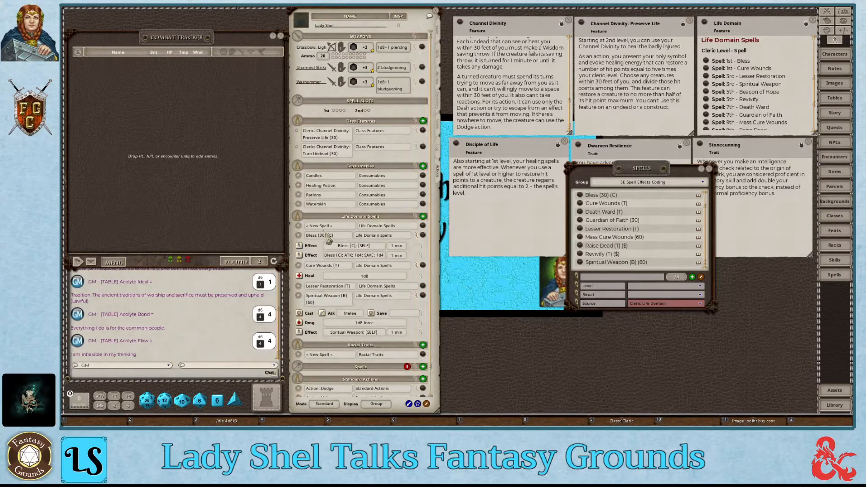
# Step: Collapse the actions of Bless, Cure Wounds and Spiritual Weapon in the Life Domain Spells group and turn on list editing
pyautogui.click(416, 236)
pyautogui.click(416, 244)
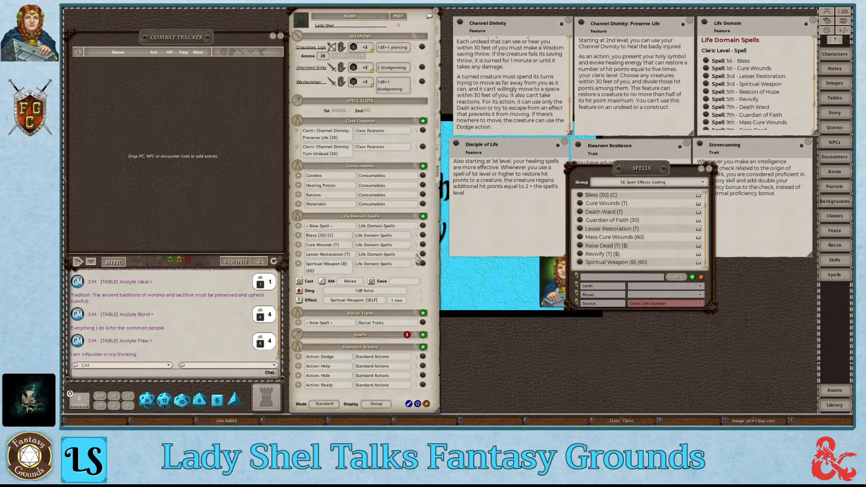
pyautogui.click(416, 264)
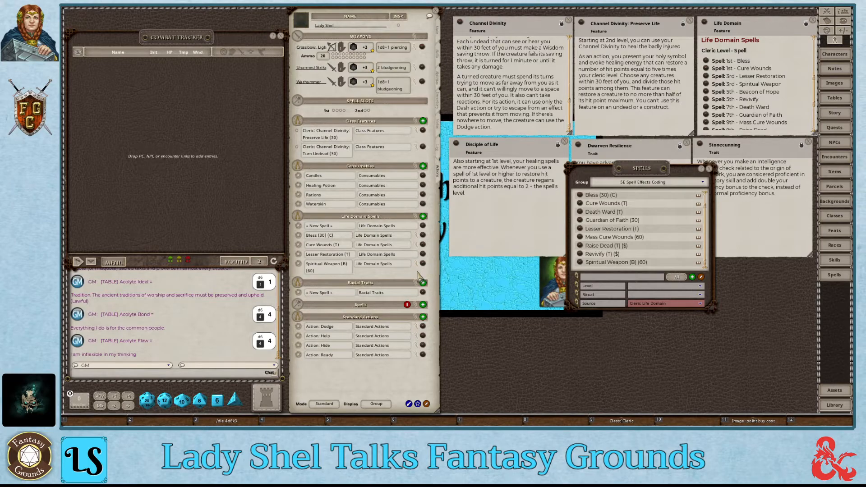
pyautogui.click(426, 404)
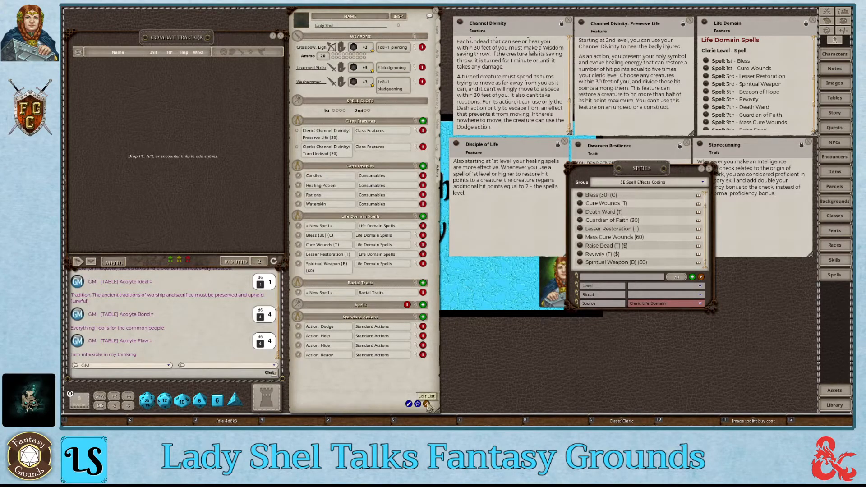
# Step: Delete the blank spell from the Life Domain Spells group, end list editing and switch the spell library's source filter to Cleric
pyautogui.click(423, 226)
pyautogui.click(426, 404)
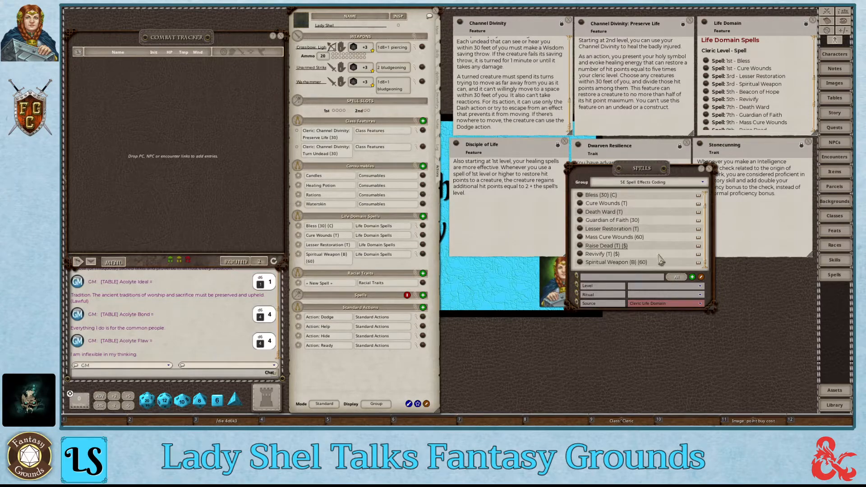
pyautogui.click(661, 304)
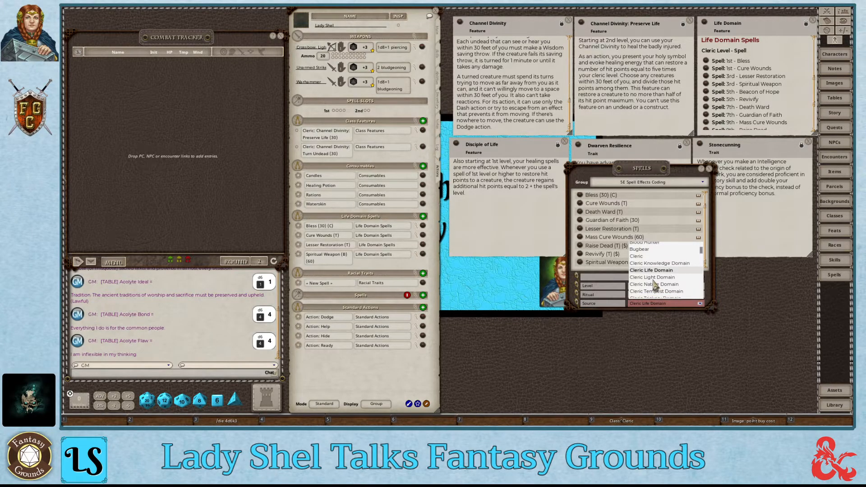
pyautogui.click(637, 256)
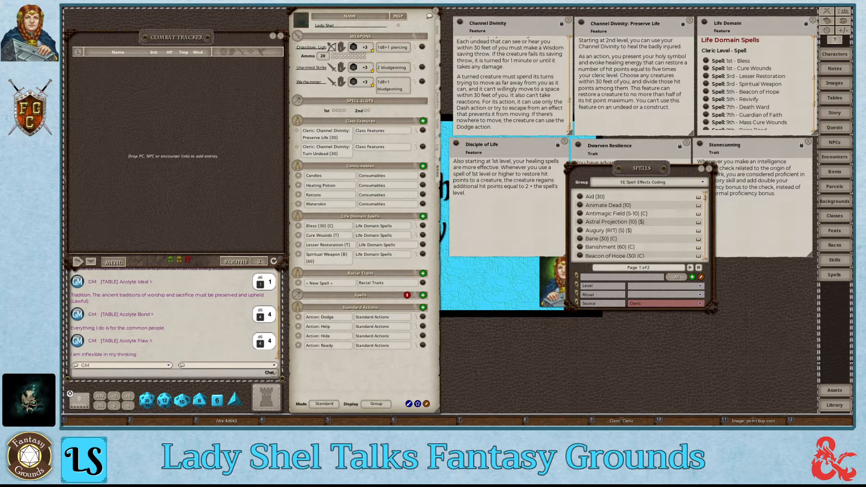
# Step: Close the Life Domain, Channel Divinity: Preserve Life and Channel Divinity feature windows
pyautogui.click(813, 21)
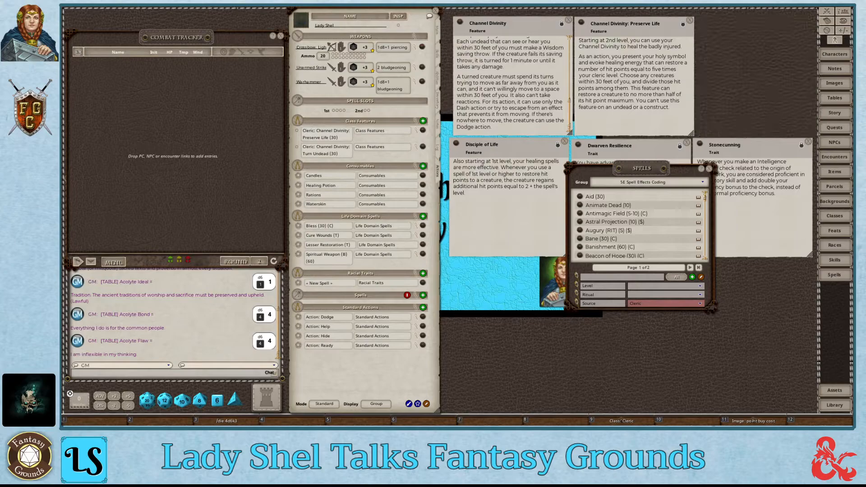
pyautogui.click(690, 21)
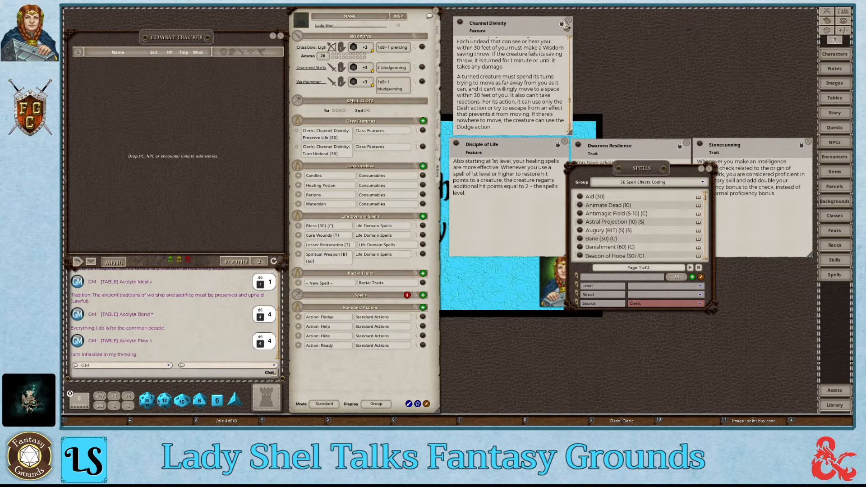
pyautogui.click(569, 20)
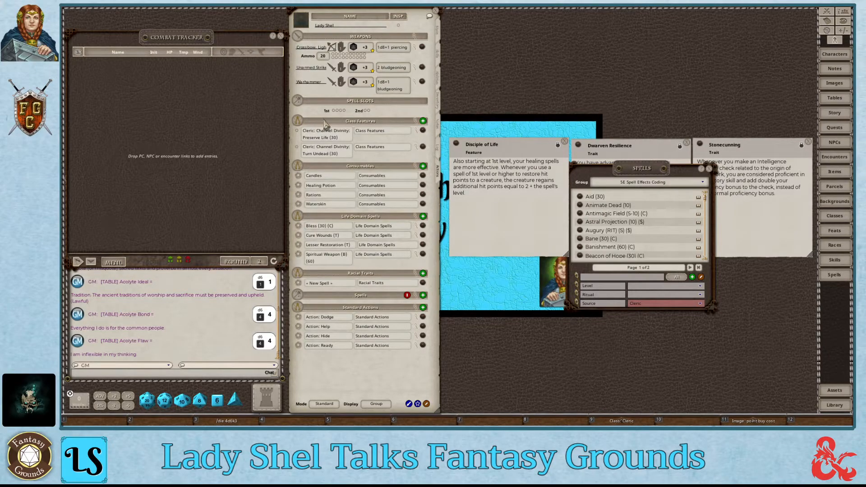
# Step: Filter the Cleric spells in the 5E Spell Effects Coding group to level 0, and reposition and lengthen the spell library window
pyautogui.click(655, 186)
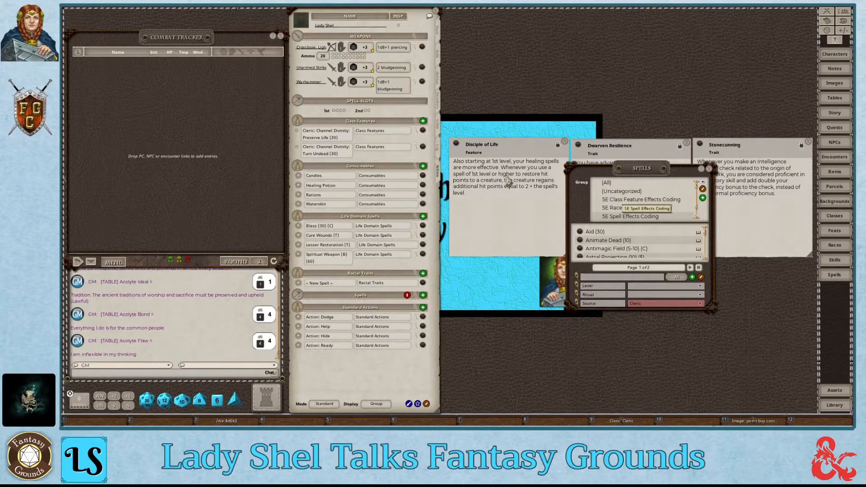
pyautogui.click(650, 217)
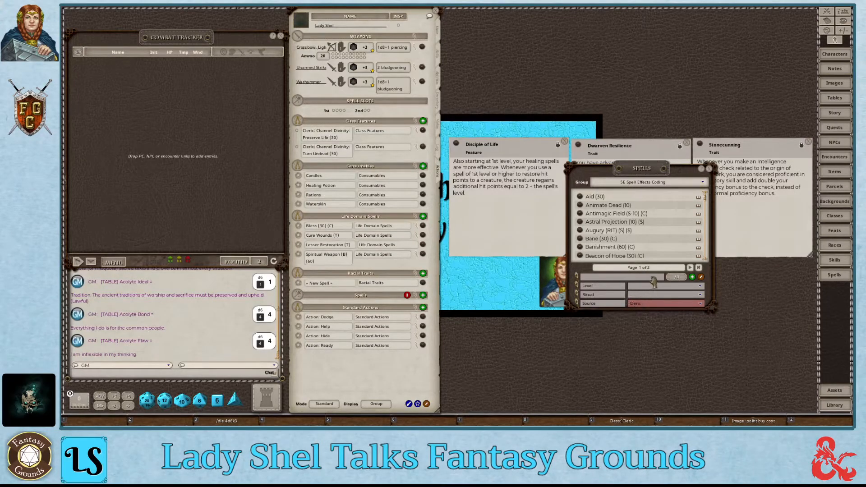
pyautogui.click(632, 287)
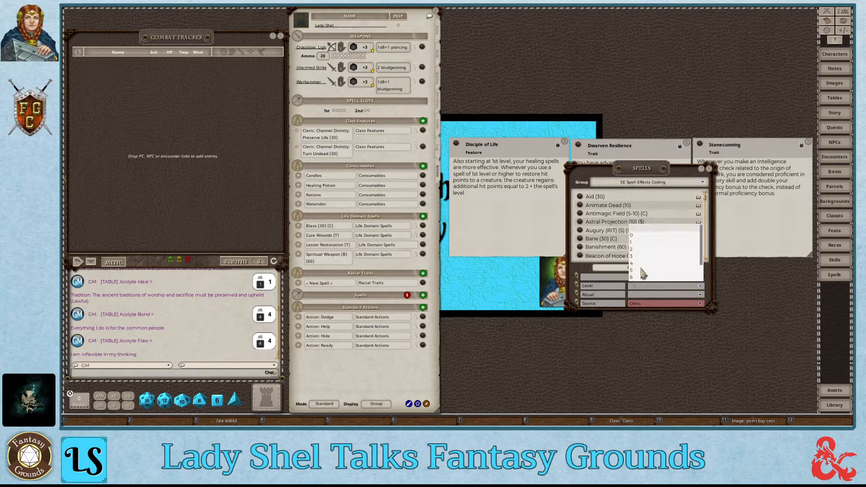
pyautogui.click(632, 237)
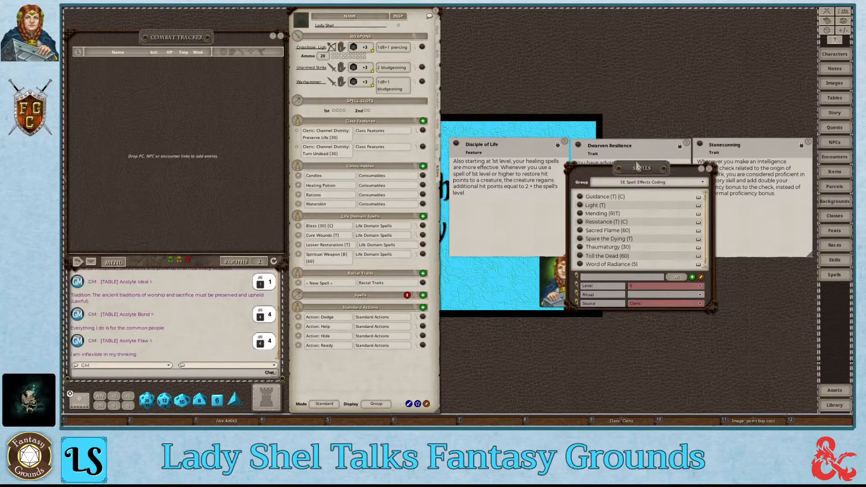
pyautogui.moveTo(641, 173); pyautogui.dragTo(618, 110)
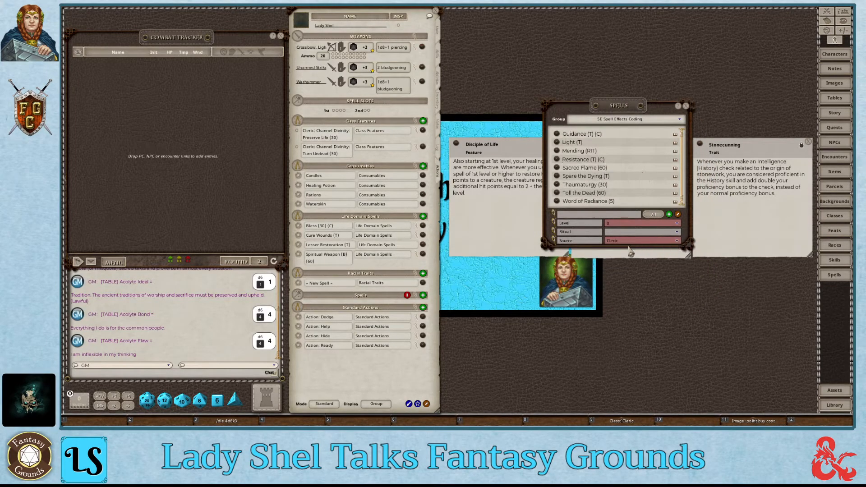
pyautogui.moveTo(626, 247); pyautogui.dragTo(621, 294)
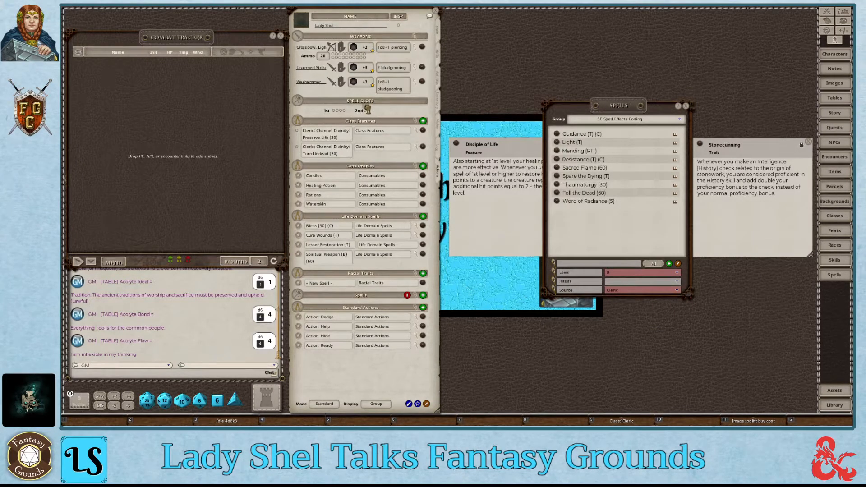
# Step: Add Sacred Flame (60) and Spare the Dying (T) to the Spells group and Toll the Dead (60) to the Class Features group
pyautogui.moveTo(368, 110); pyautogui.dragTo(368, 110)
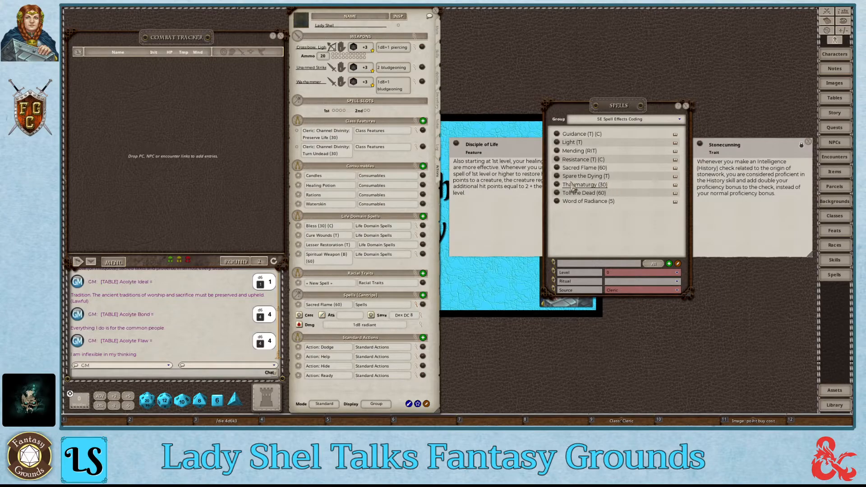
pyautogui.moveTo(557, 195); pyautogui.dragTo(382, 137)
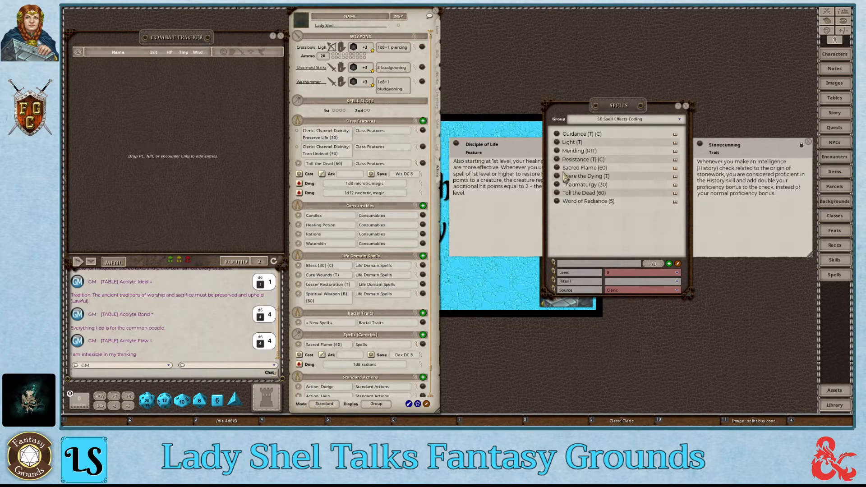
pyautogui.moveTo(558, 179); pyautogui.dragTo(379, 112)
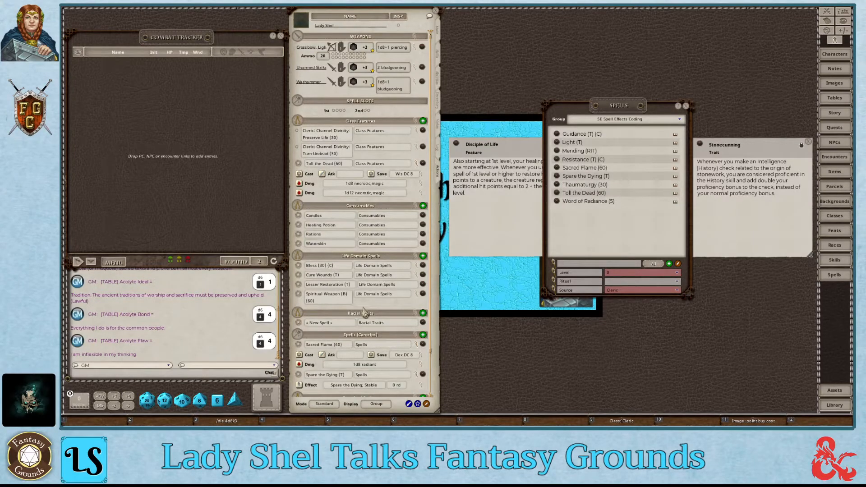
# Step: Collapse the actions of Sacred Flame and Spare the Dying in the Spells cantrips group
pyautogui.scroll(-3, 366, 311)
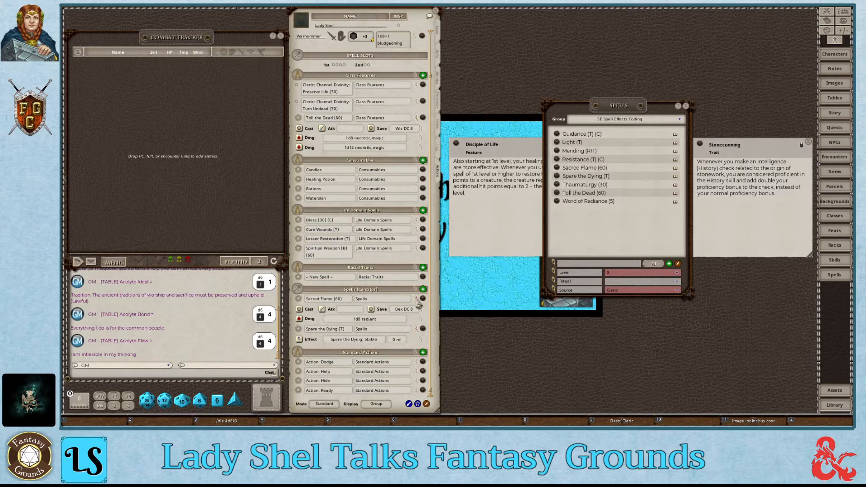
pyautogui.click(418, 301)
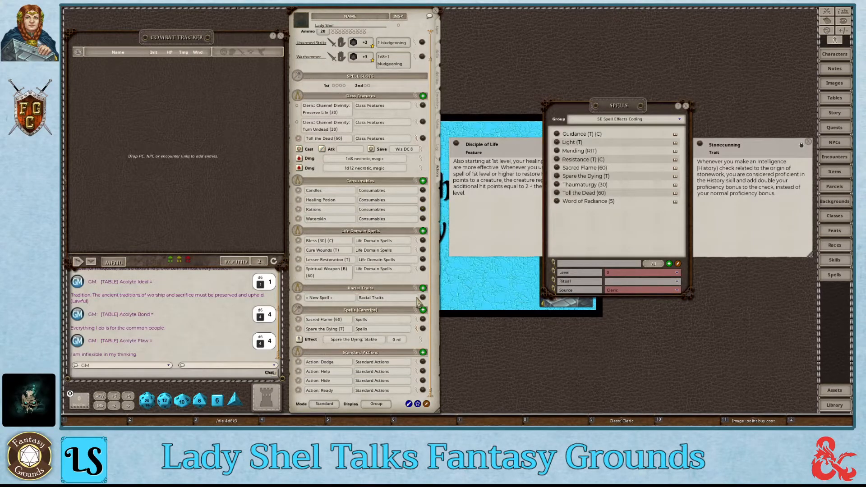
pyautogui.click(416, 332)
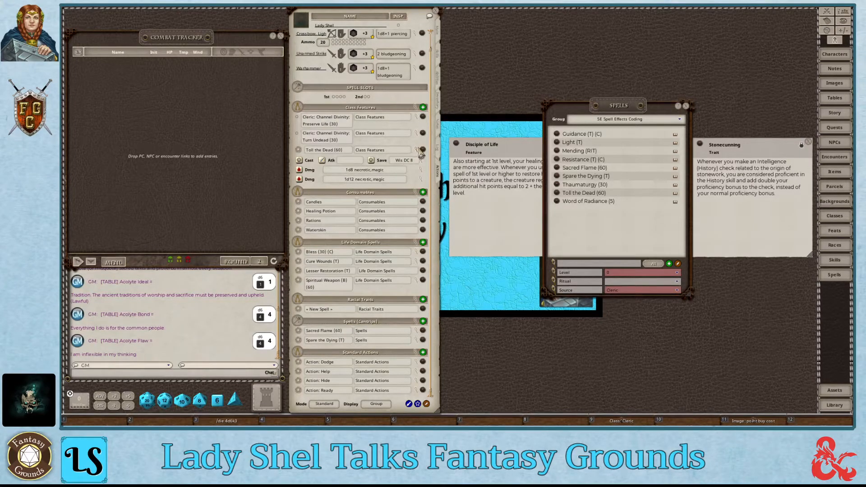
# Step: Delete Toll the Dead (60) from Class Features, add it to the Spells cantrips group instead and collapse its actions
pyautogui.click(426, 404)
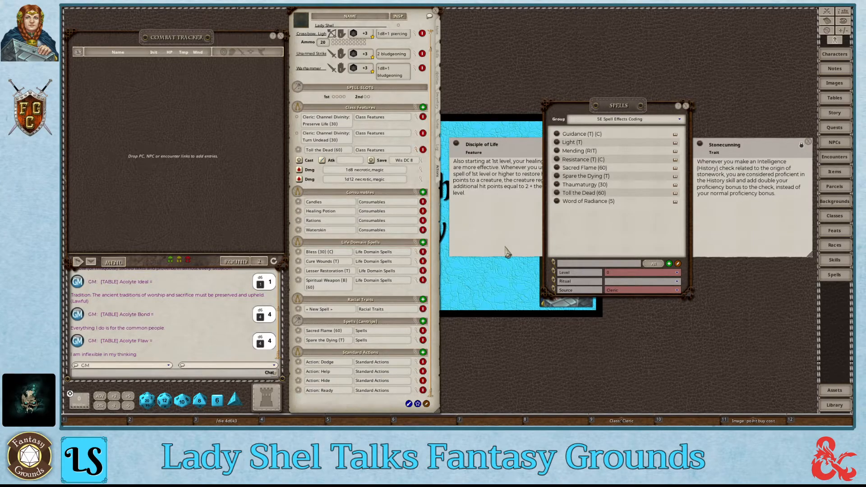
pyautogui.click(424, 152)
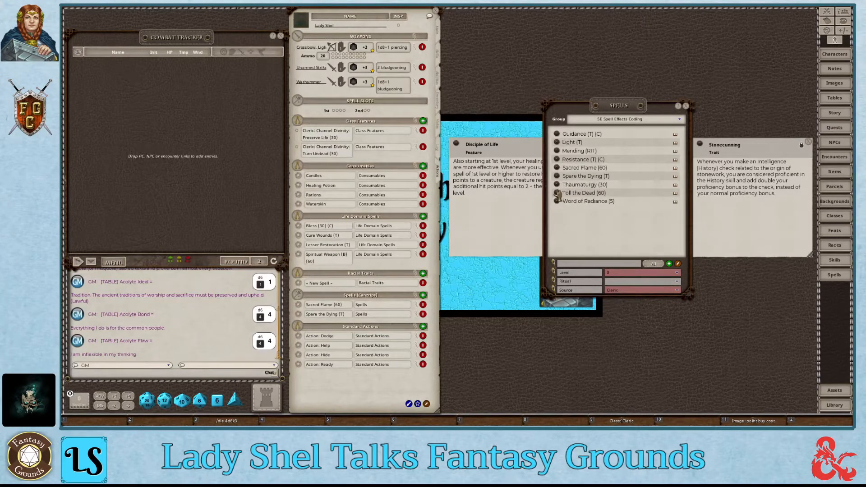
pyautogui.moveTo(558, 194); pyautogui.dragTo(365, 317)
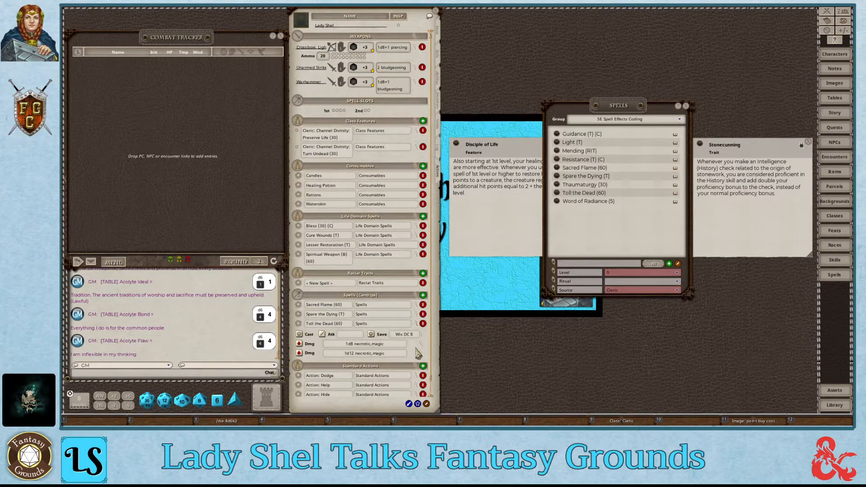
pyautogui.click(415, 325)
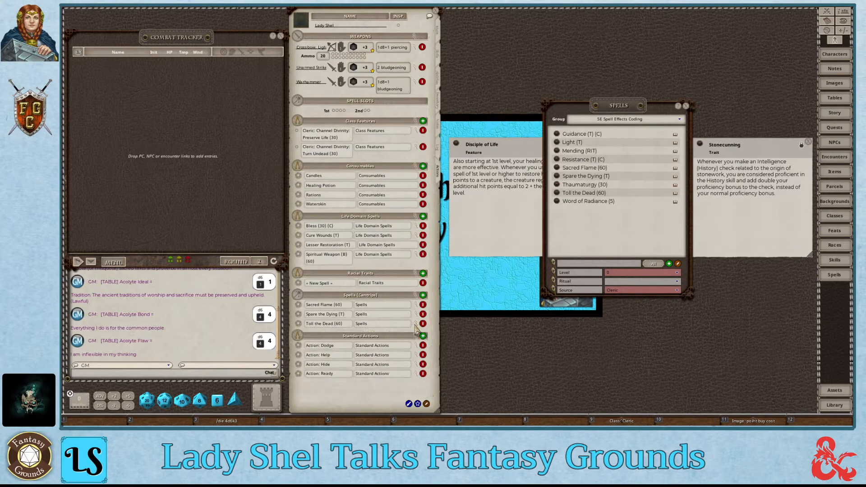
# Step: Check the power group settings of the Spells group, close them and turn off list editing
pyautogui.click(415, 296)
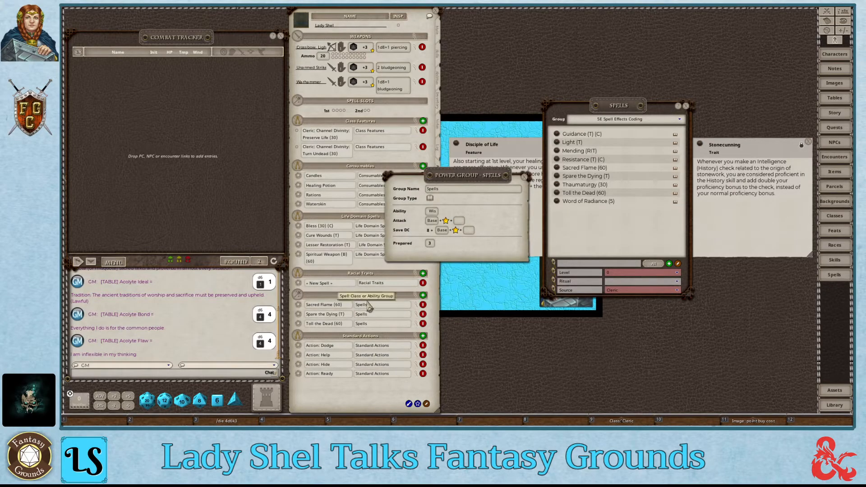
pyautogui.click(526, 178)
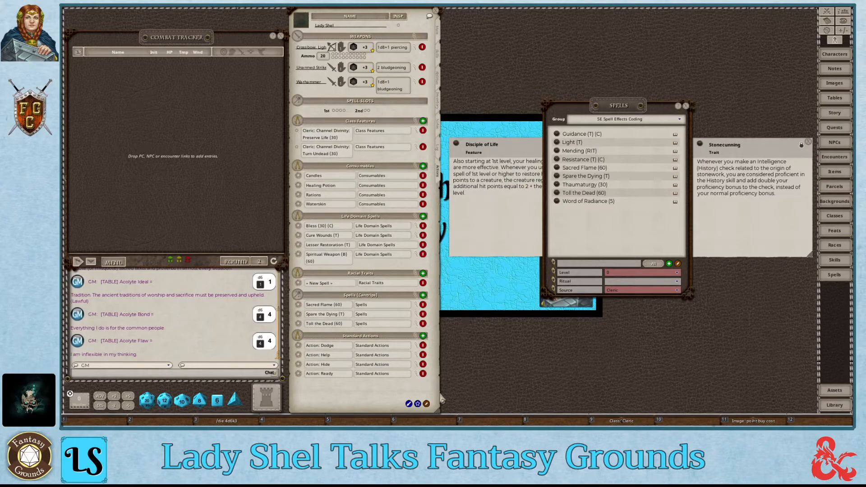
pyautogui.click(426, 405)
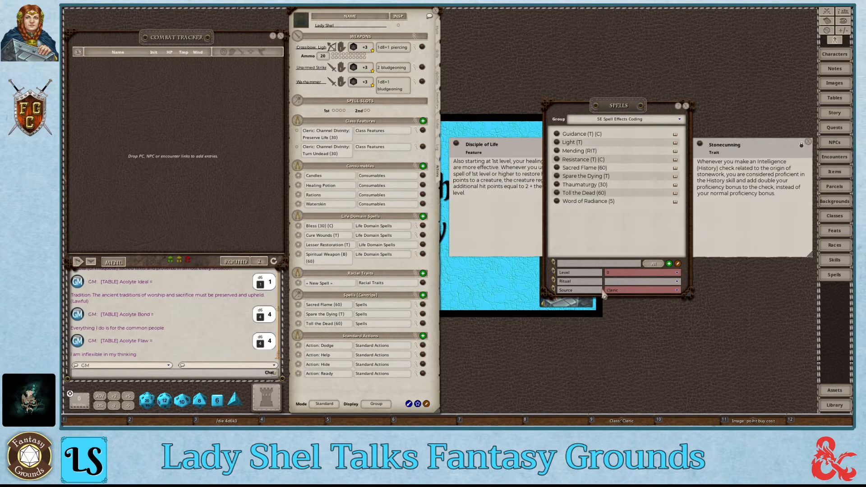
# Step: Filter the Cleric spells to level 1 and add Guiding Bolt (120), Healing Word (B) (60), Inflict Wounds (T) and Sanctuary (B) (30) to the Spells group
pyautogui.click(618, 273)
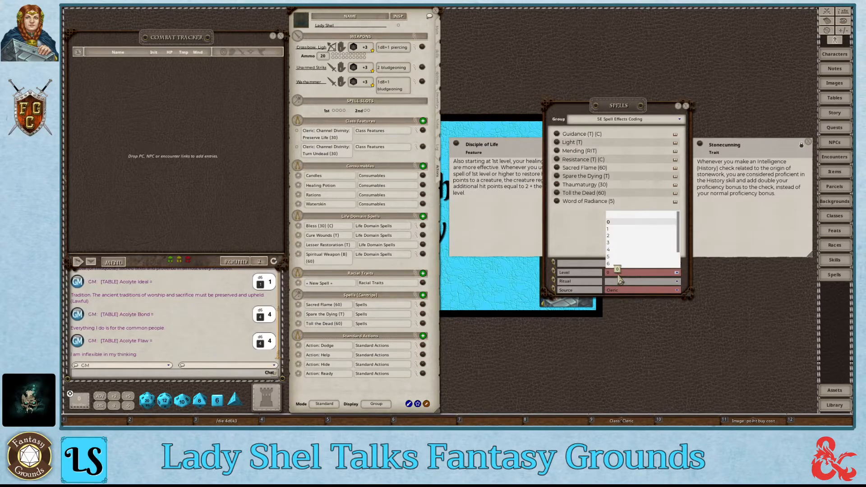
pyautogui.click(608, 229)
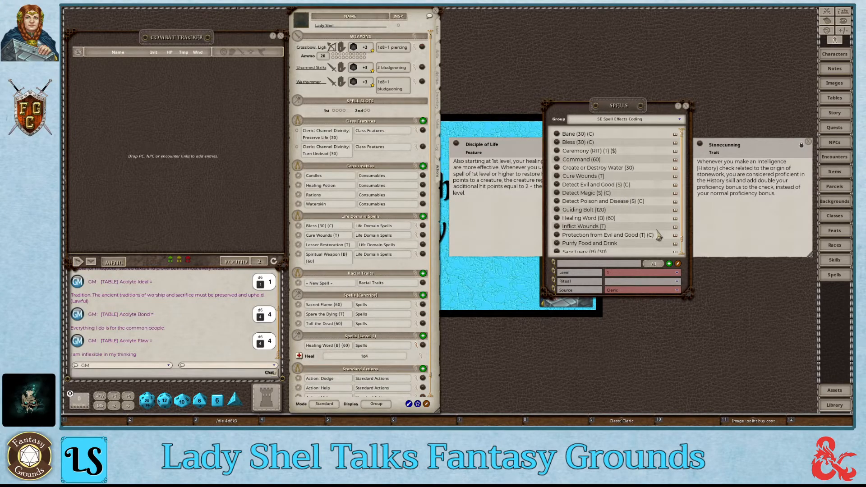
pyautogui.scroll(-1, 655, 231)
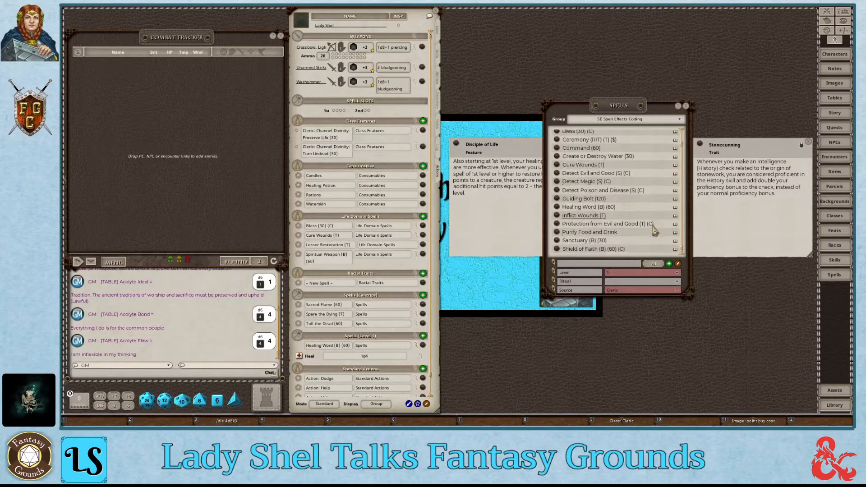
pyautogui.scroll(1, 655, 231)
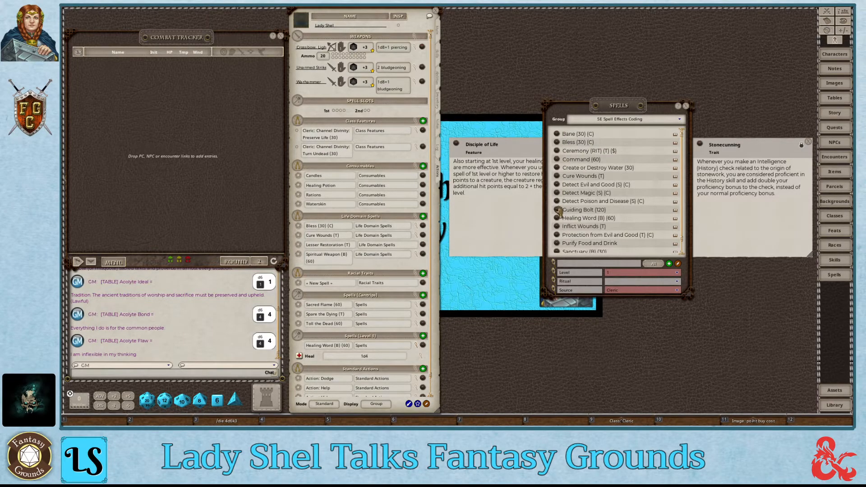
pyautogui.moveTo(556, 211); pyautogui.dragTo(404, 117)
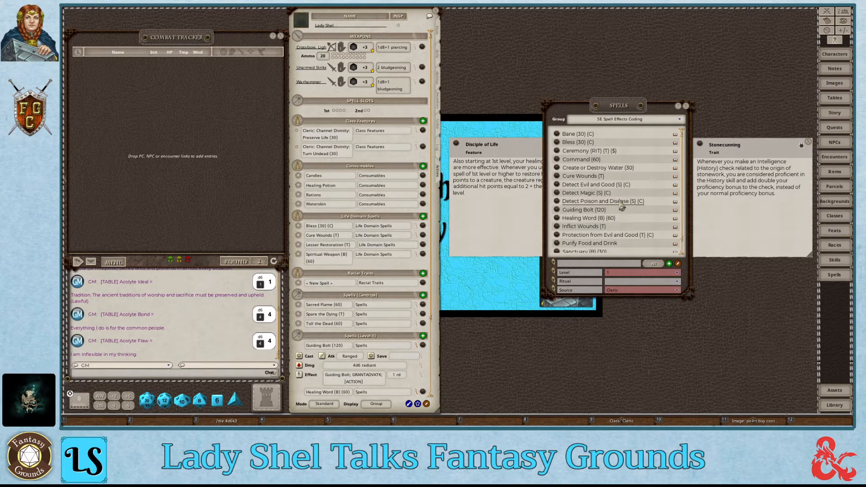
pyautogui.scroll(-1, 600, 221)
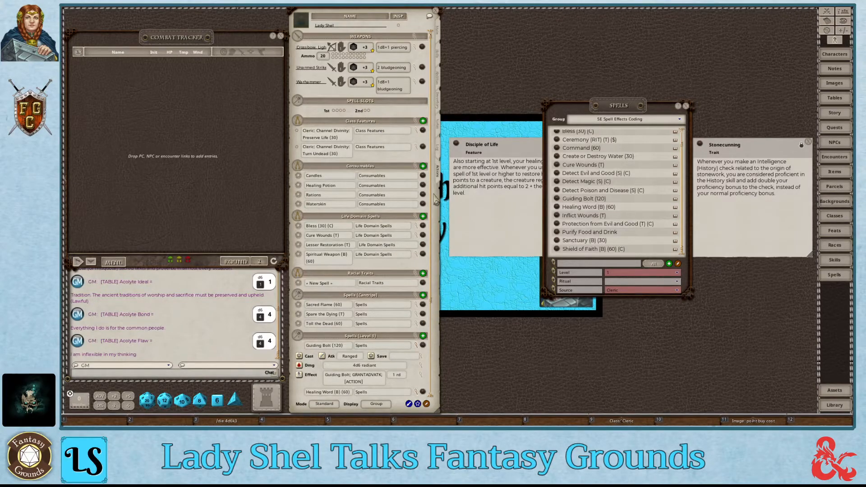
pyautogui.scroll(-5, 361, 130)
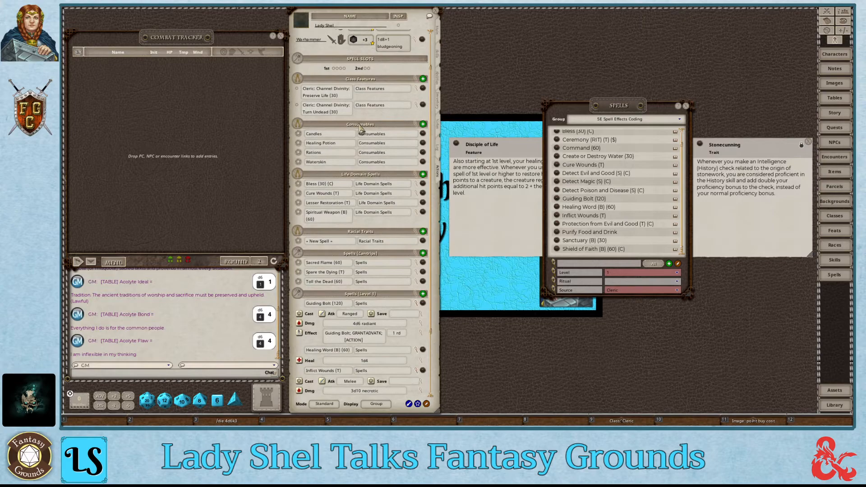
# Step: Collapse the actions of Guiding Bolt, Healing Word, Inflict Wounds and Sanctuary, and check the power group settings of the Spells group
pyautogui.click(423, 250)
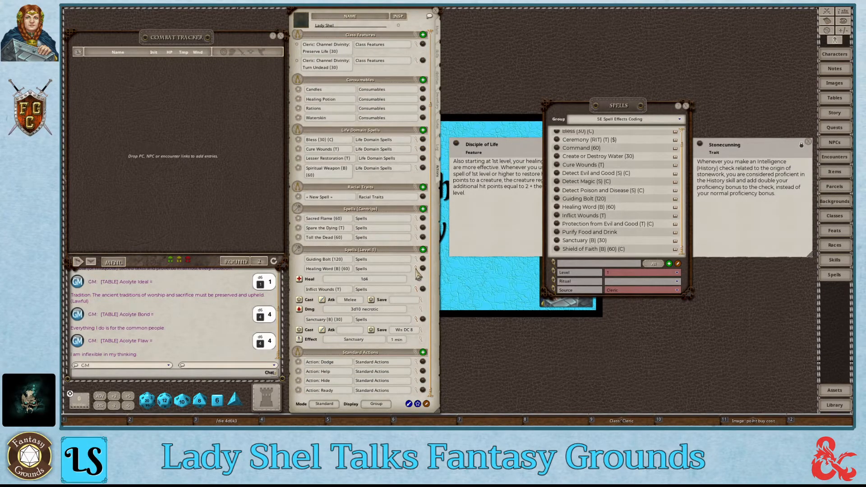
pyautogui.click(416, 270)
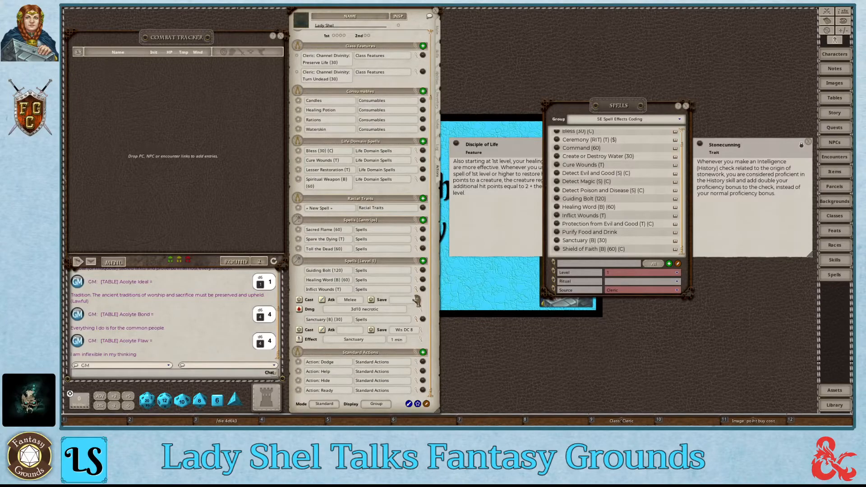
pyautogui.click(416, 290)
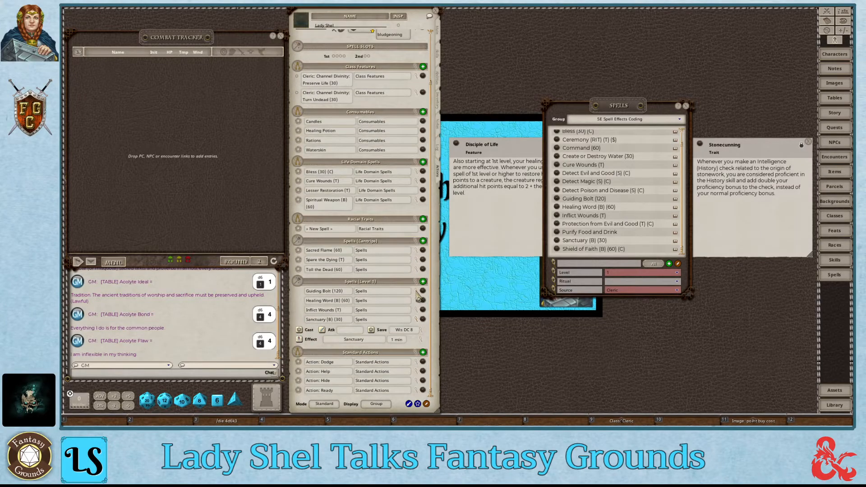
pyautogui.click(417, 320)
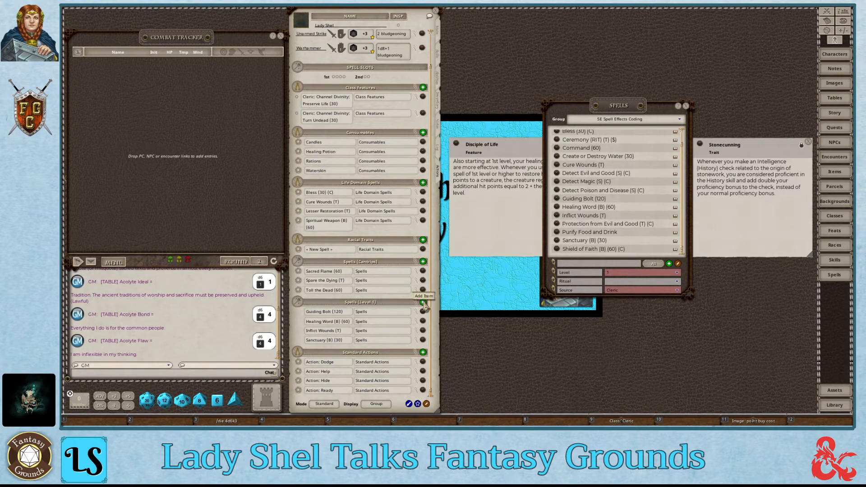
pyautogui.click(416, 307)
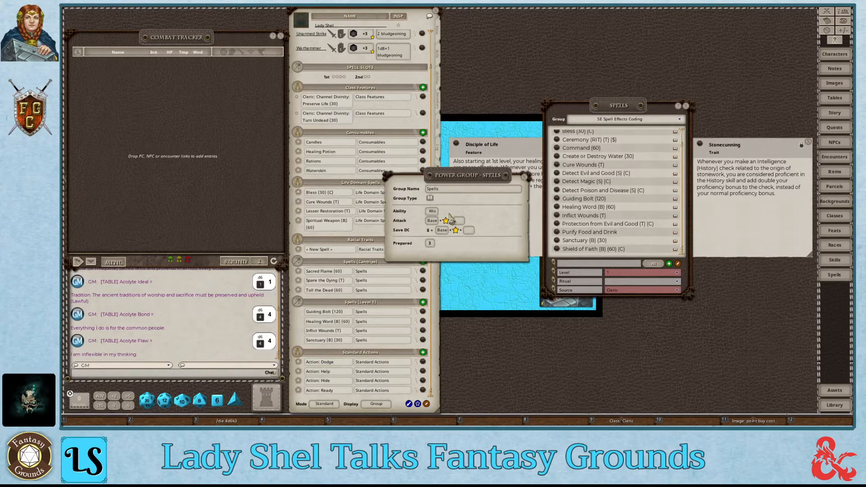
pyautogui.click(525, 177)
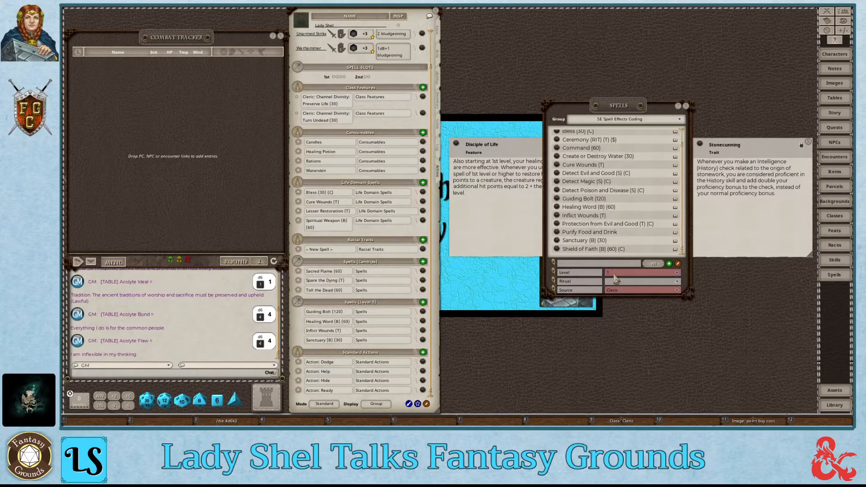
# Step: Filter the Cleric spells to level 2, add Aid (30) and Hold Person (60) (C) to the Spells group and collapse their actions
pyautogui.click(609, 274)
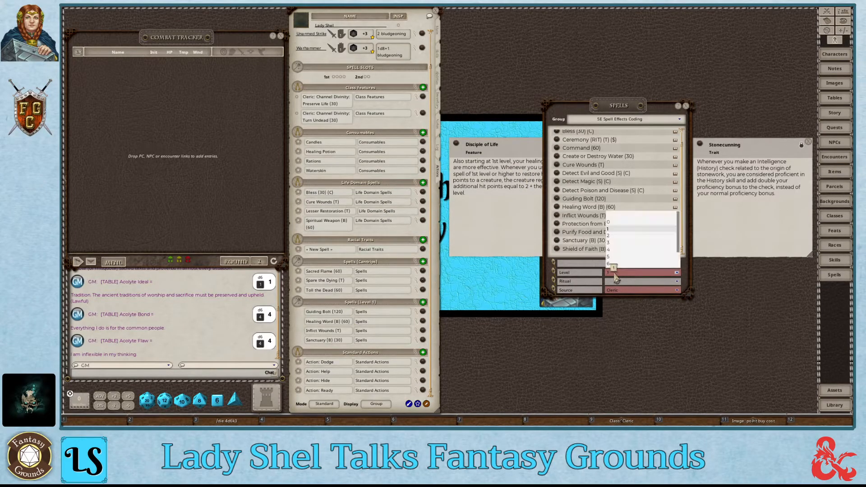
pyautogui.click(609, 237)
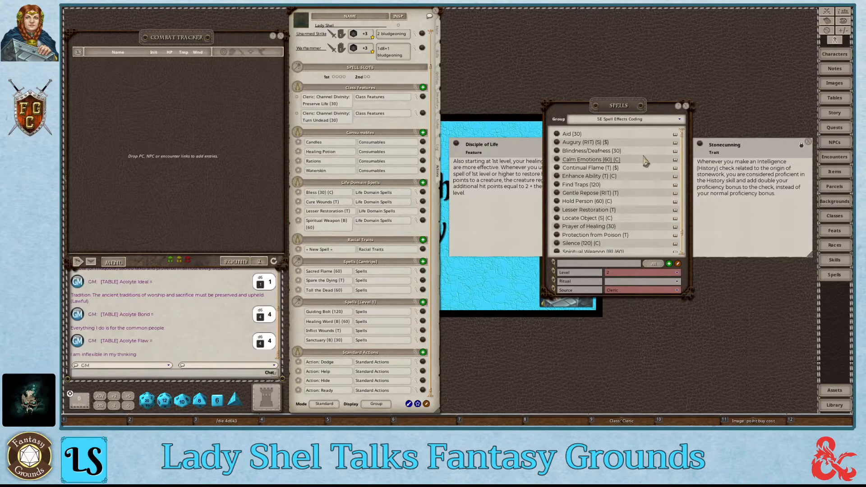
pyautogui.scroll(2, 425, 153)
pyautogui.moveTo(556, 134); pyautogui.dragTo(350, 107)
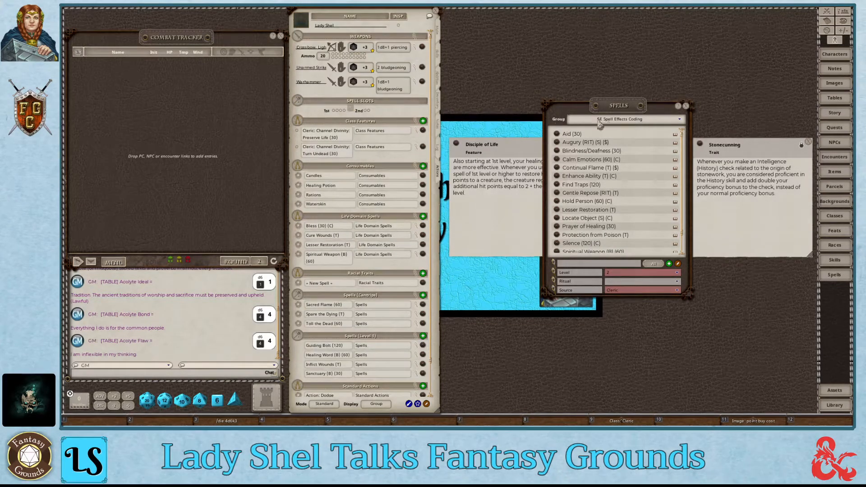
pyautogui.moveTo(556, 202); pyautogui.dragTo(380, 200)
pyautogui.scroll(-2, 381, 200)
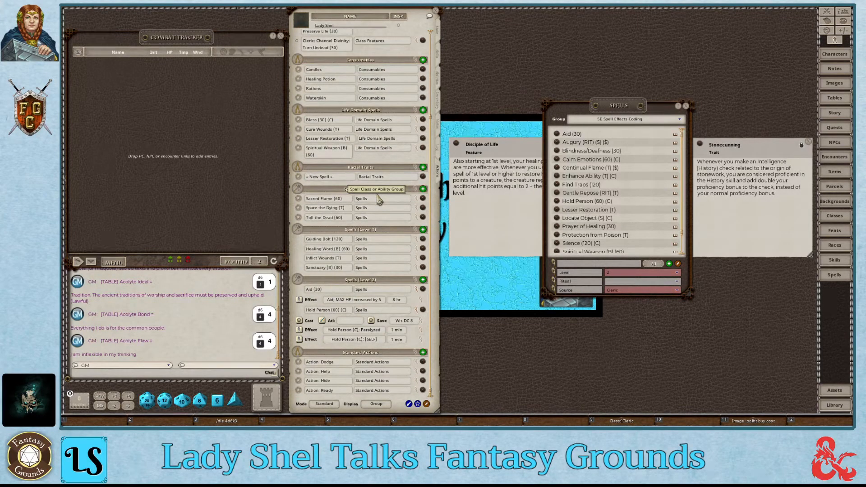
pyautogui.click(415, 291)
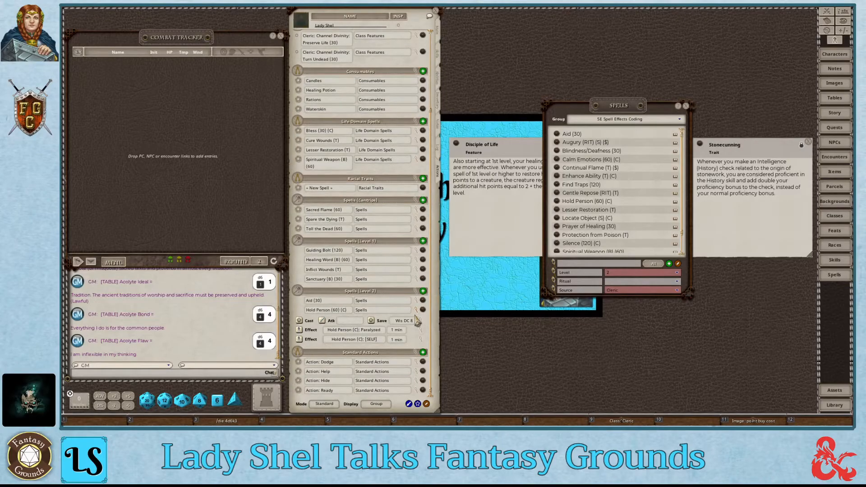
pyautogui.click(415, 310)
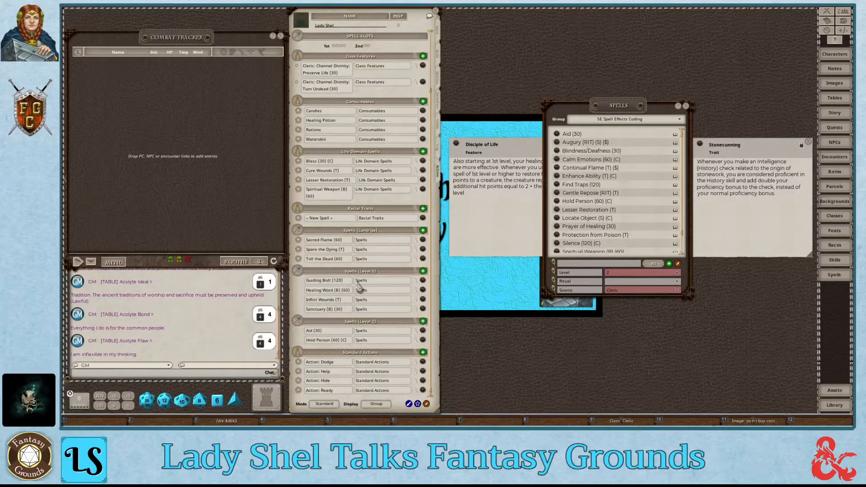
# Step: Clear the Level and Source filters of the 5E Spell Effects Coding spell list
pyautogui.click(619, 273)
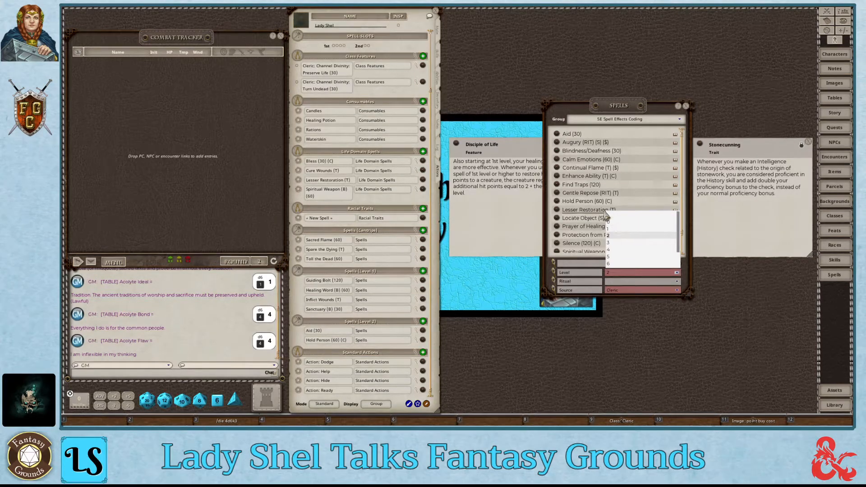
pyautogui.click(610, 222)
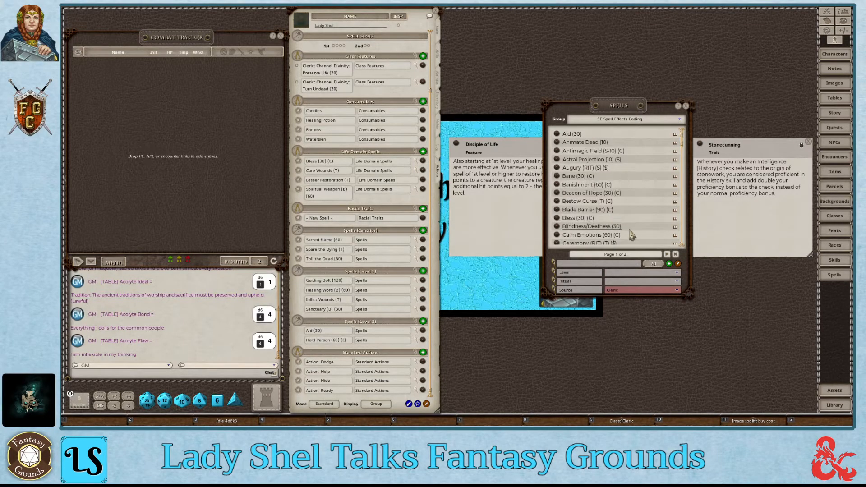
pyautogui.click(622, 291)
pyautogui.scroll(3, 635, 254)
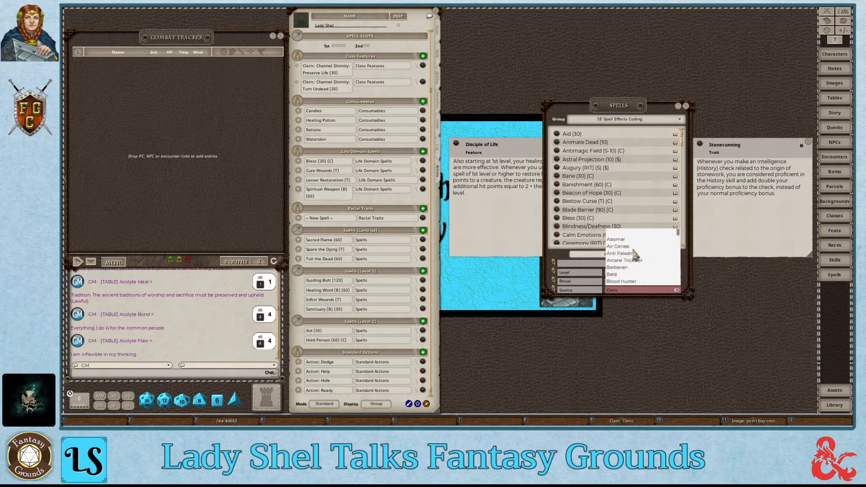
pyautogui.click(618, 233)
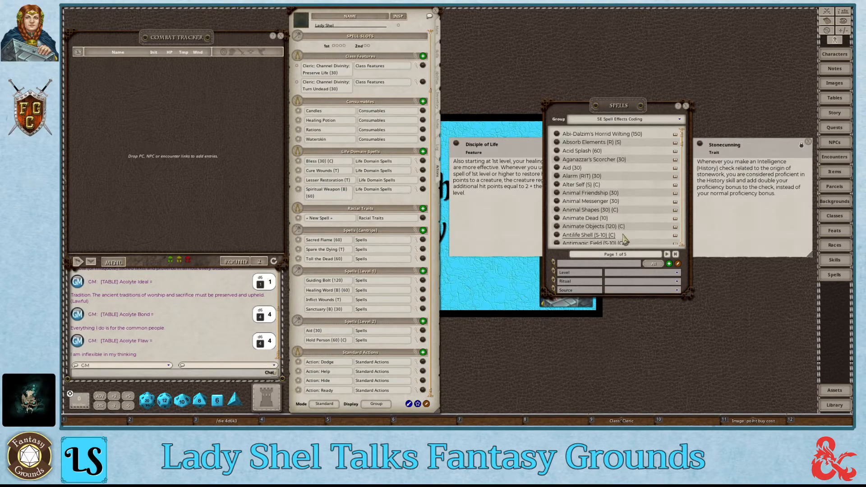
# Step: Look through the Cleric entries of the 5E Class Feature Effects Coding group for further class features
pyautogui.click(623, 122)
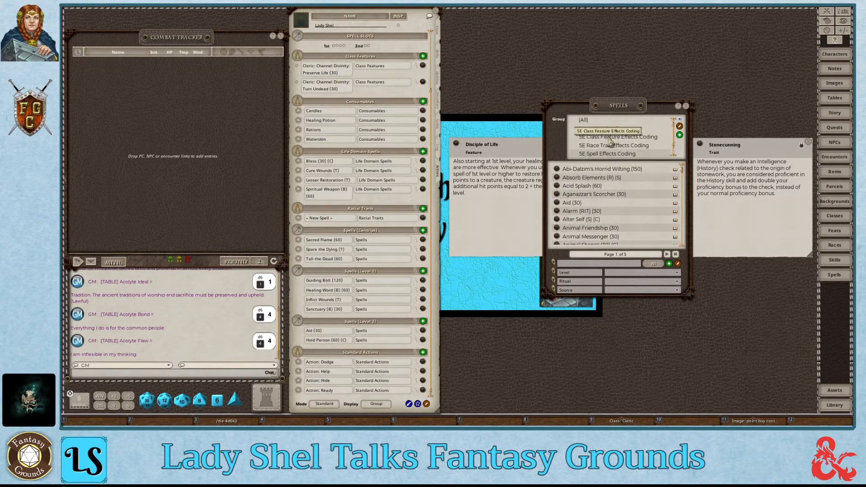
pyautogui.click(628, 141)
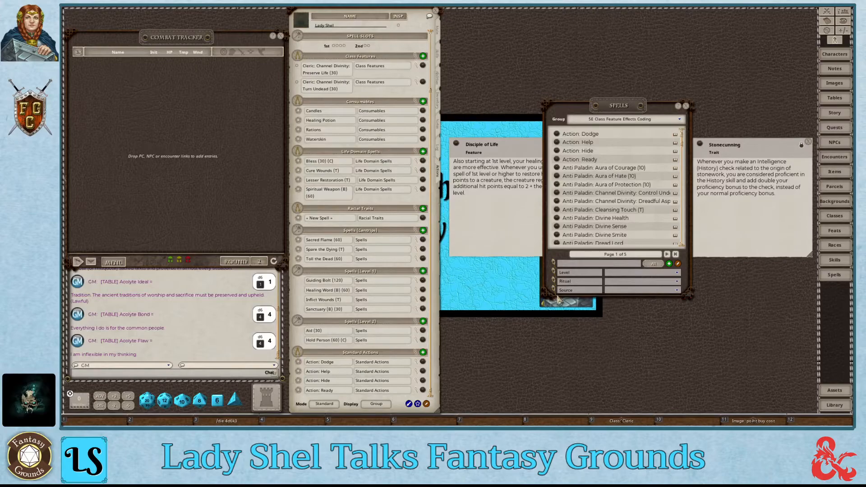
pyautogui.click(618, 291)
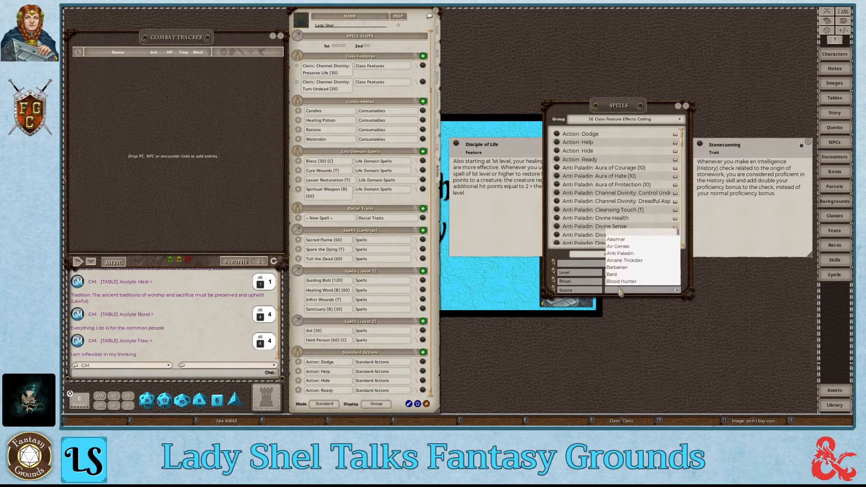
pyautogui.scroll(-2, 625, 261)
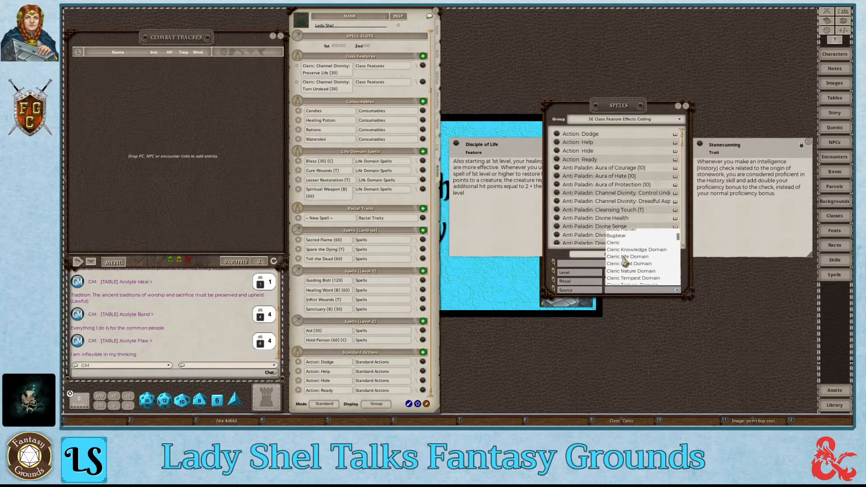
pyautogui.click(616, 244)
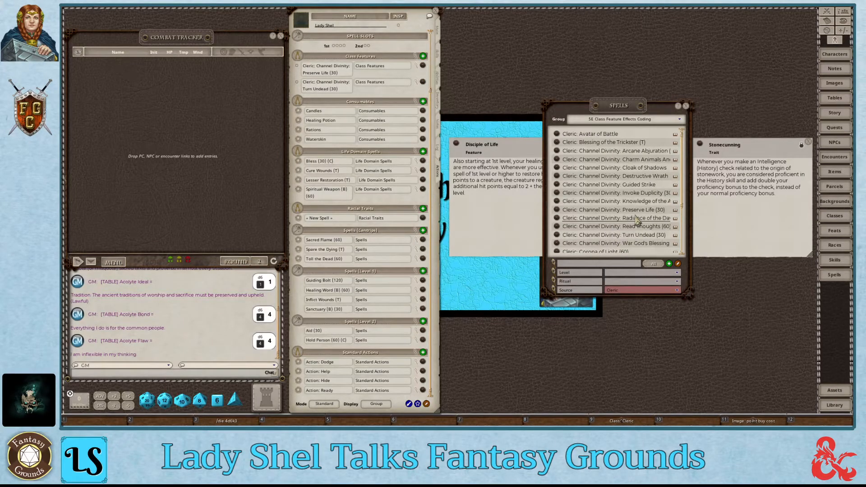
pyautogui.scroll(-5, 638, 219)
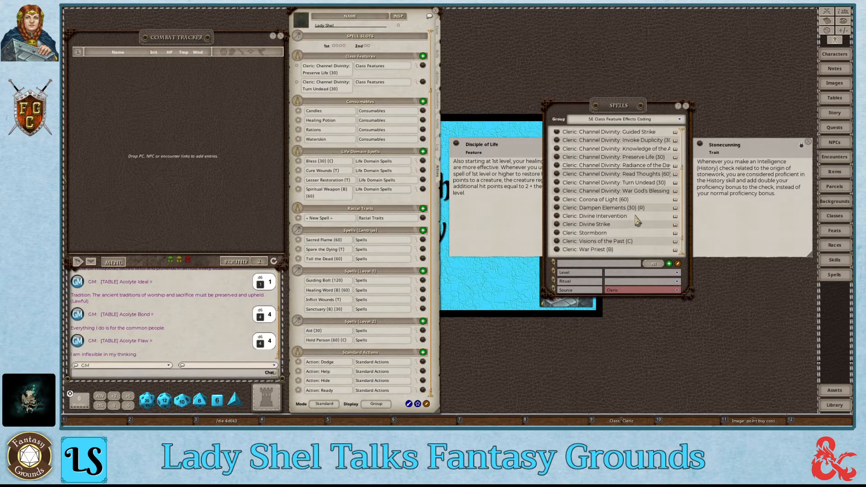
pyautogui.scroll(3, 638, 220)
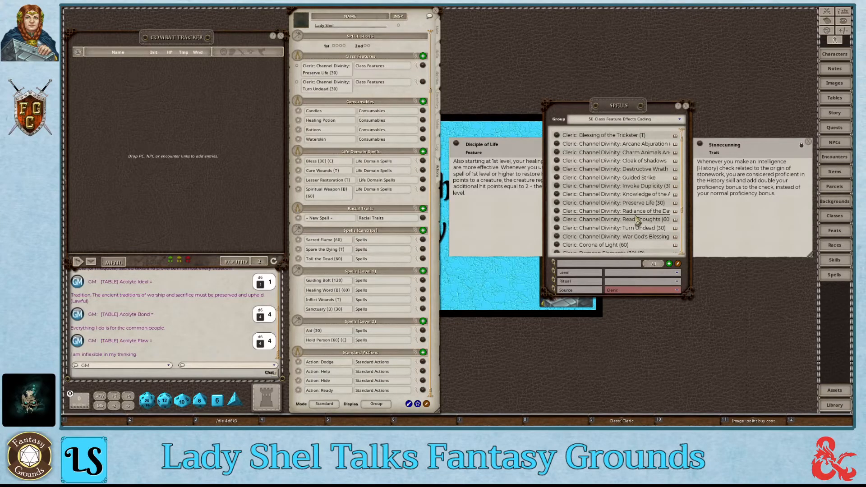
pyautogui.scroll(1, 638, 221)
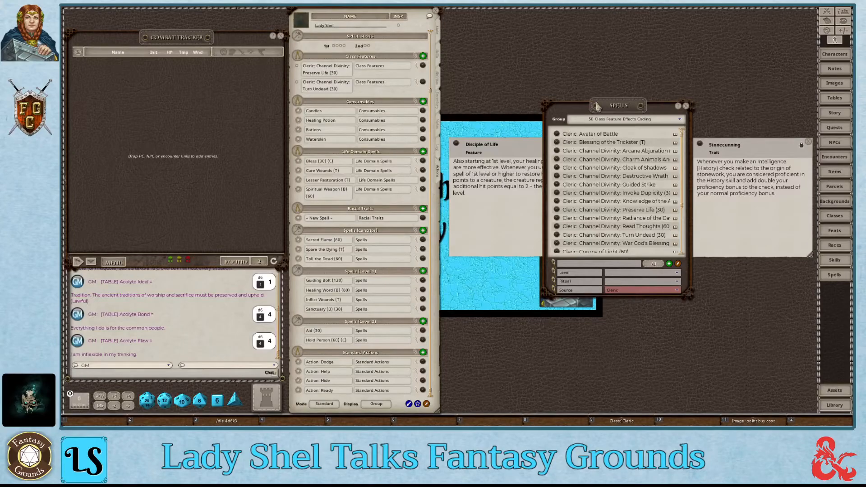
# Step: Show the spells of all groups and remove the Cleric source filter
pyautogui.click(597, 122)
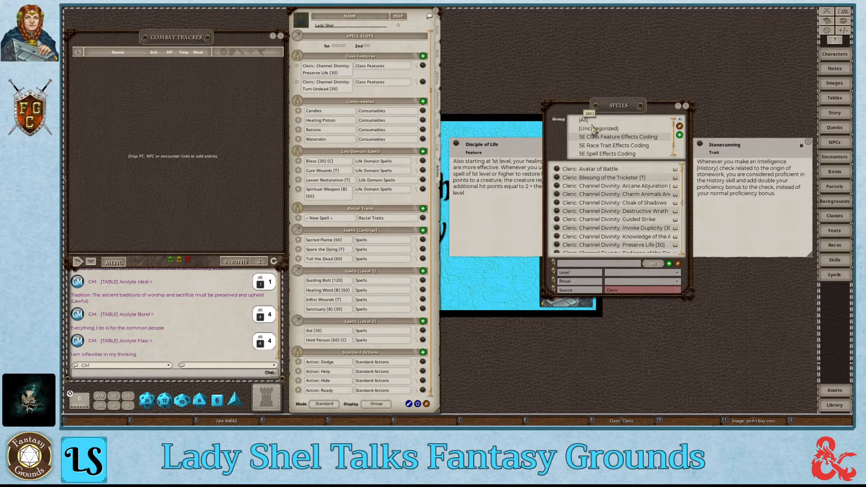
pyautogui.click(594, 130)
pyautogui.click(629, 291)
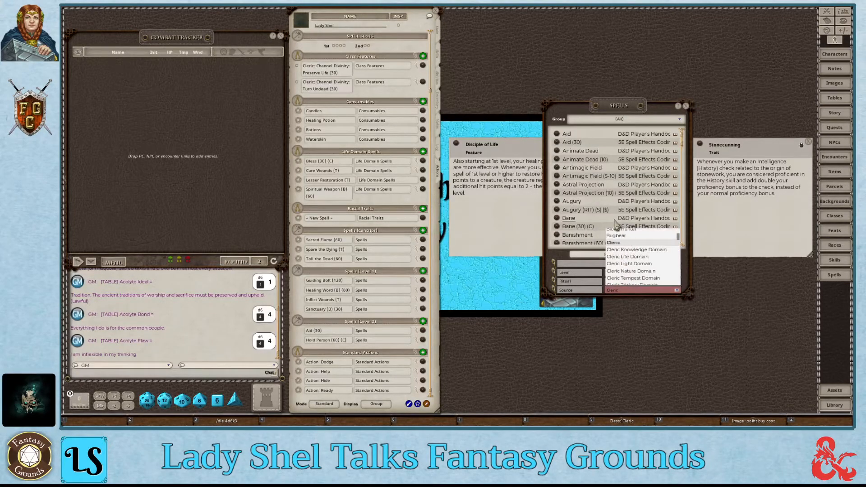
pyautogui.scroll(3, 614, 251)
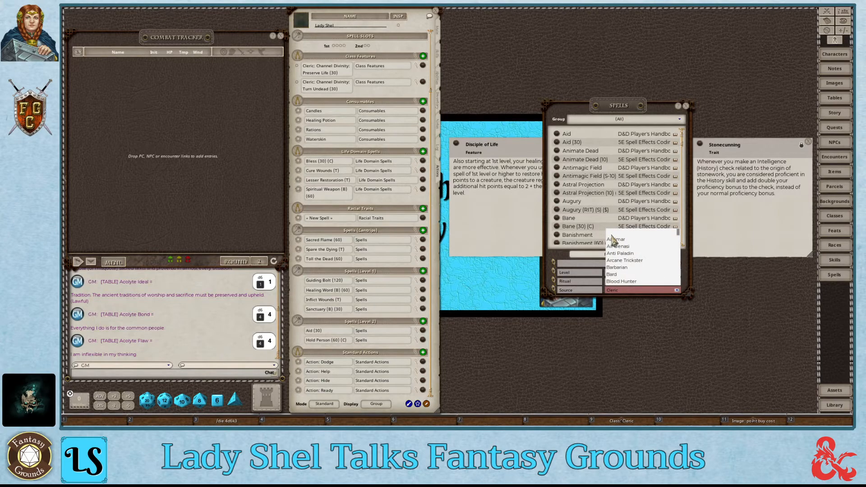
pyautogui.click(612, 239)
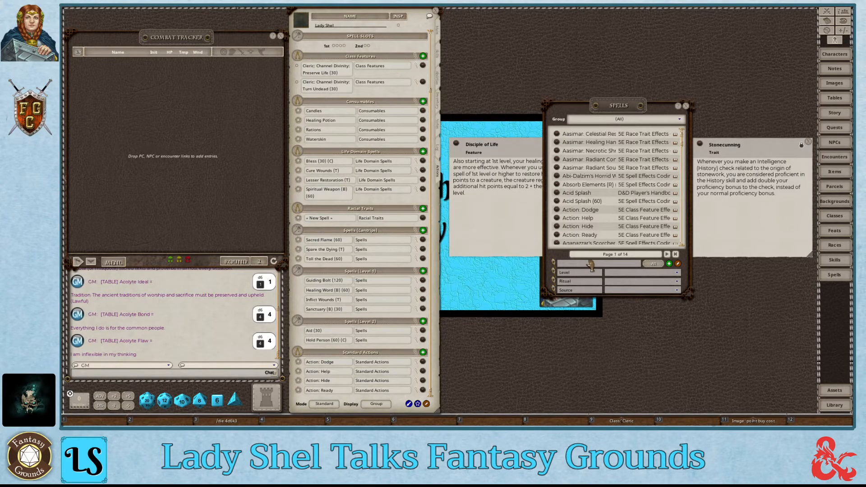
# Step: Search the spell list for "Disciple", clear the search and close the Disciple of Life feature window
pyautogui.click(577, 264)
pyautogui.write('Disciple')
pyautogui.press('Return')
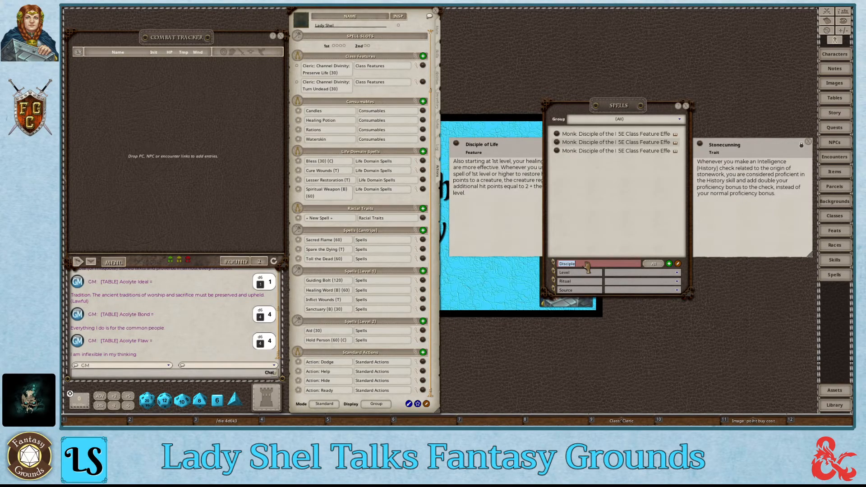
pyautogui.press('BackSpace')
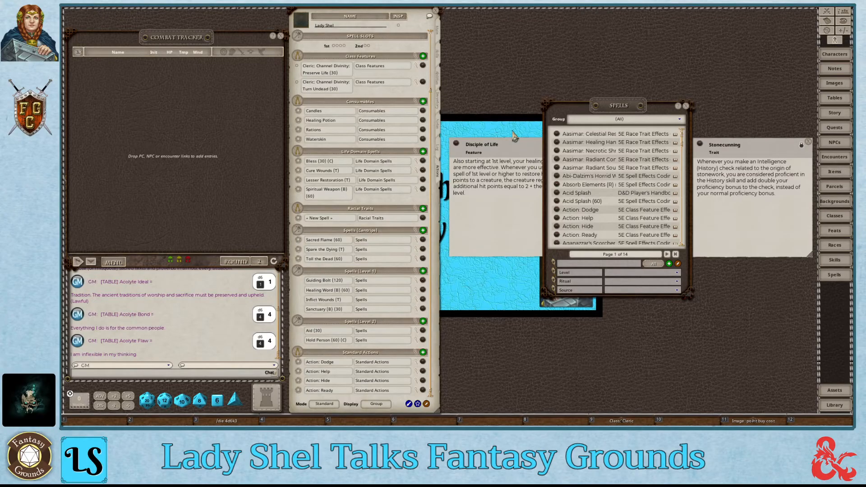
pyautogui.click(506, 154)
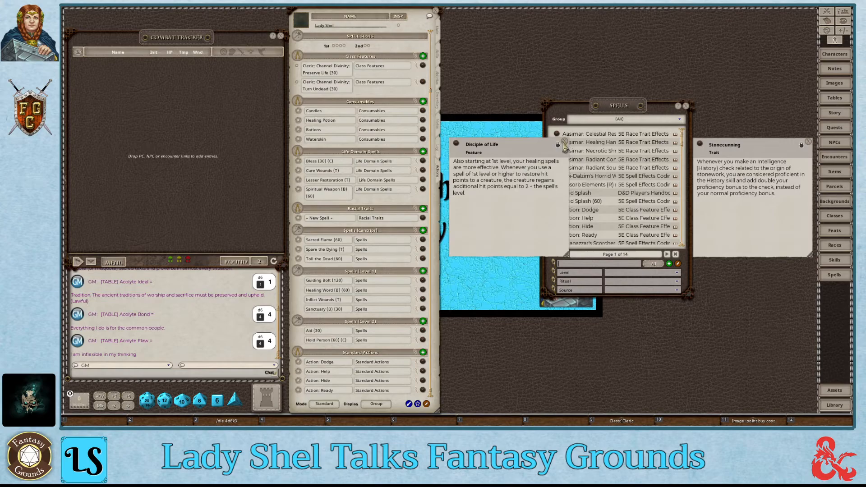
pyautogui.click(565, 144)
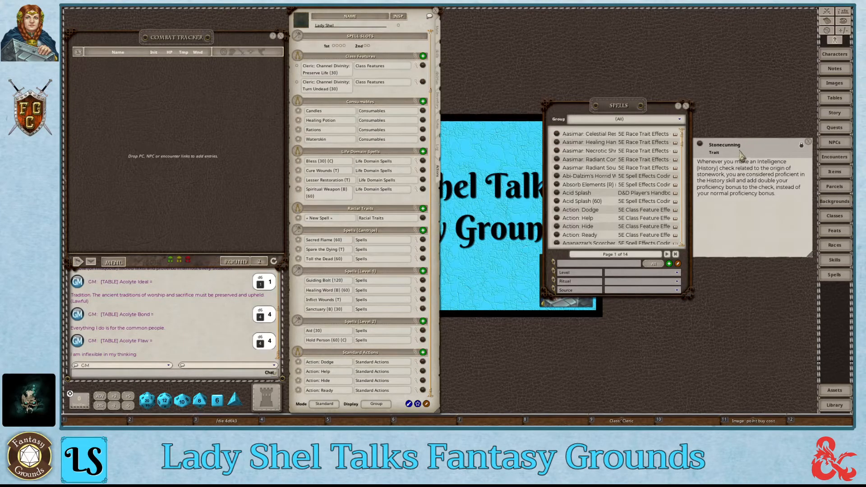
# Step: Show the 5E Race Trait Effects Coding group and add Dwarf: Dwarven Resilience and Dwarf: Stonecunning to the Racial Traits group
pyautogui.click(626, 120)
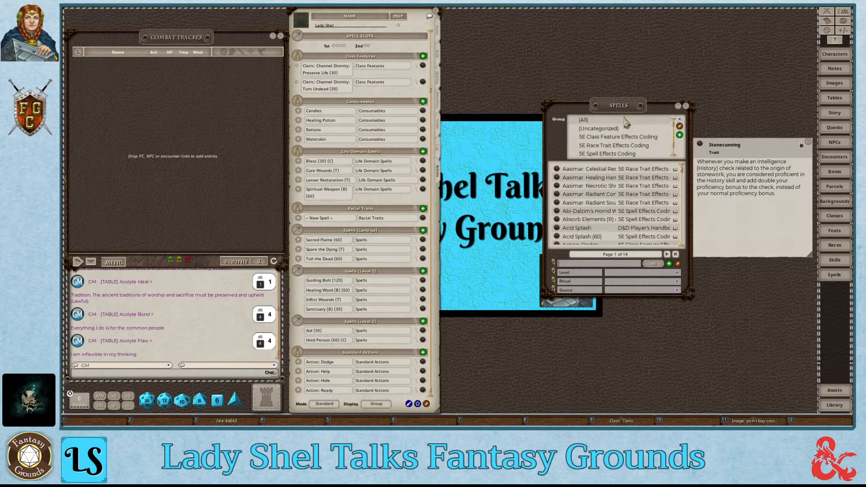
pyautogui.click(613, 145)
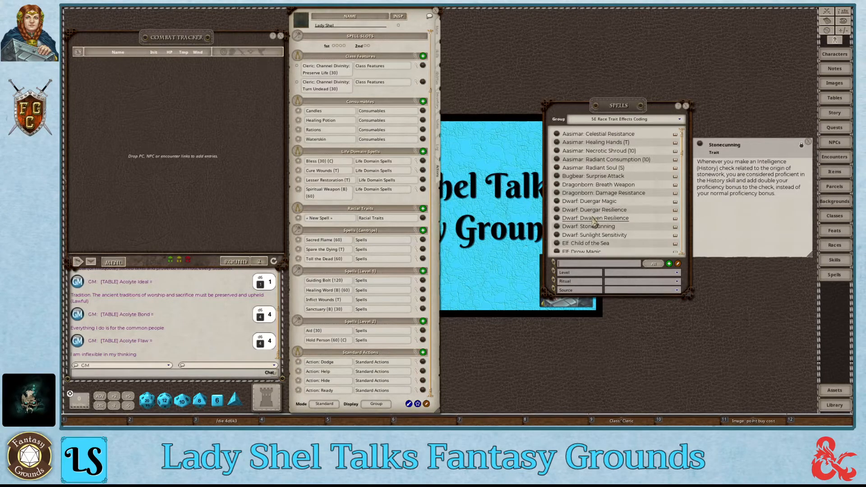
pyautogui.moveTo(593, 221); pyautogui.dragTo(363, 219)
pyautogui.moveTo(558, 229); pyautogui.dragTo(375, 227)
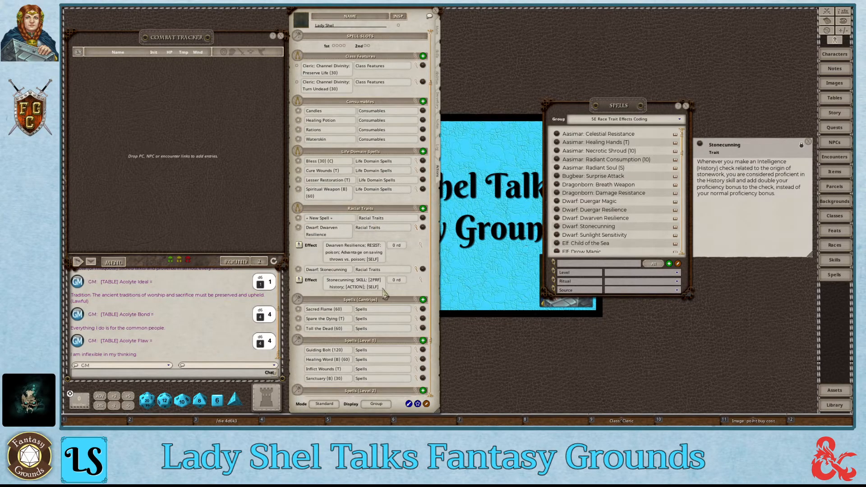
# Step: Delete the blank new spell from the Racial Traits group and collapse the effect details of Dwarven Resilience and Stonecunning
pyautogui.click(426, 404)
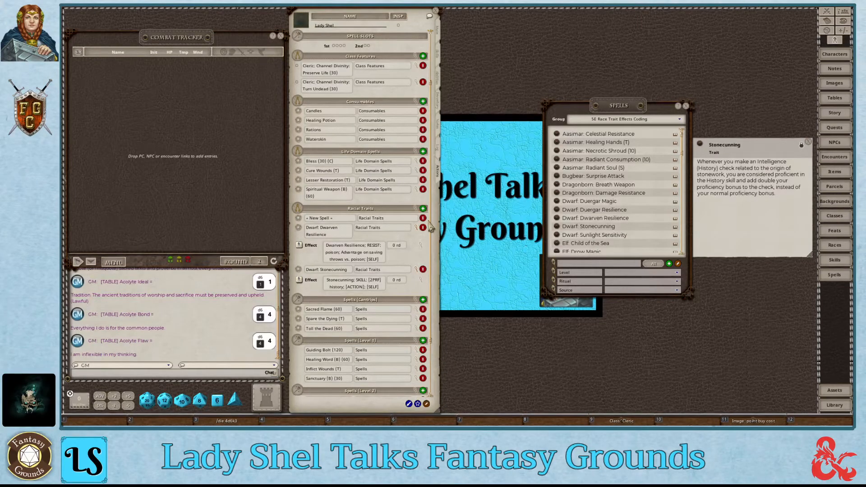
pyautogui.click(423, 218)
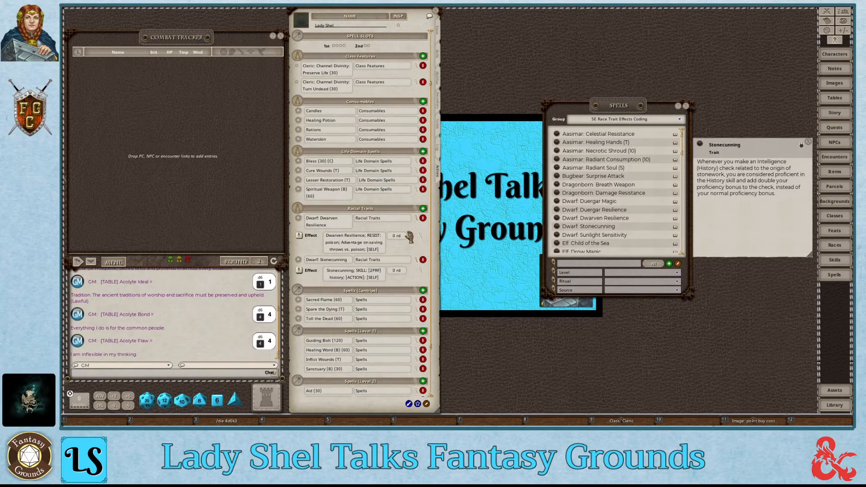
pyautogui.click(420, 235)
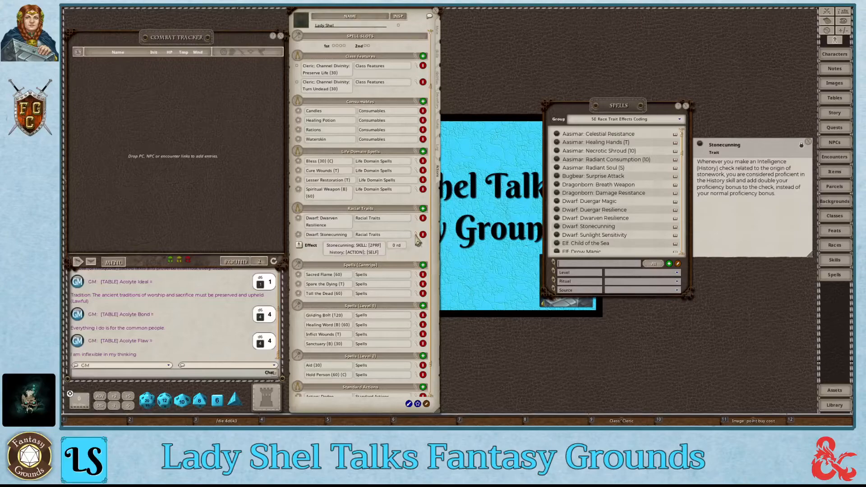
pyautogui.click(417, 242)
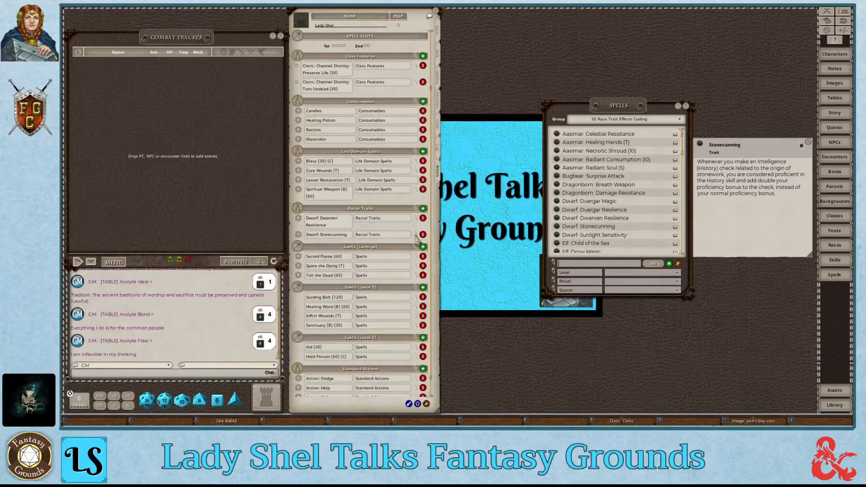
pyautogui.click(426, 403)
pyautogui.scroll(-2, 349, 184)
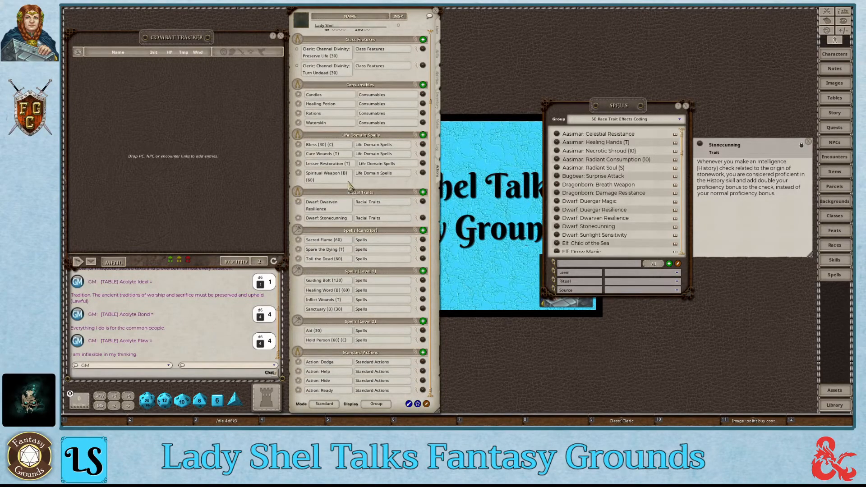
# Step: Close the spell list and the Dwarven Resilience and Stonecunning trait windows
pyautogui.click(686, 106)
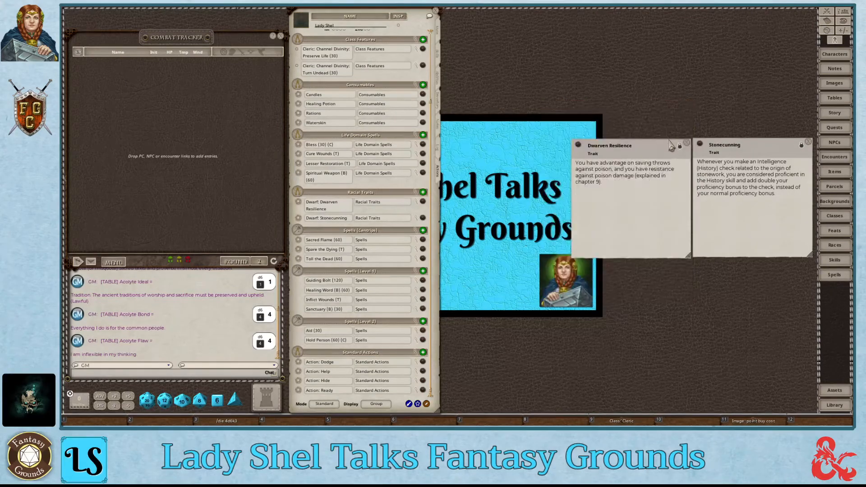
pyautogui.click(687, 142)
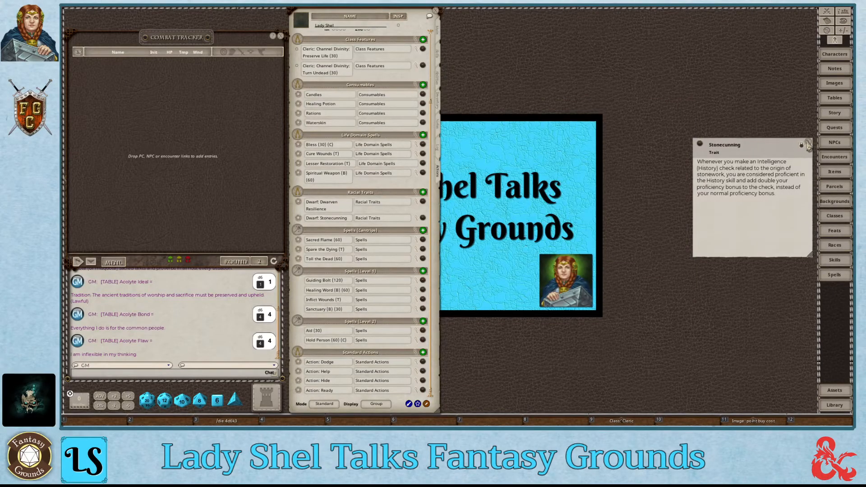
pyautogui.click(808, 145)
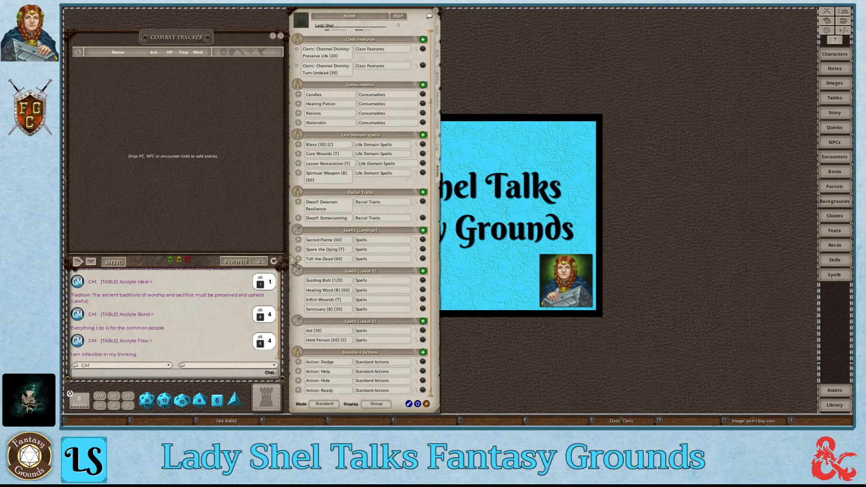
# Step: Read the Spellcasting feature's rules on preparing and casting cleric spells, and close its window
pyautogui.click(438, 54)
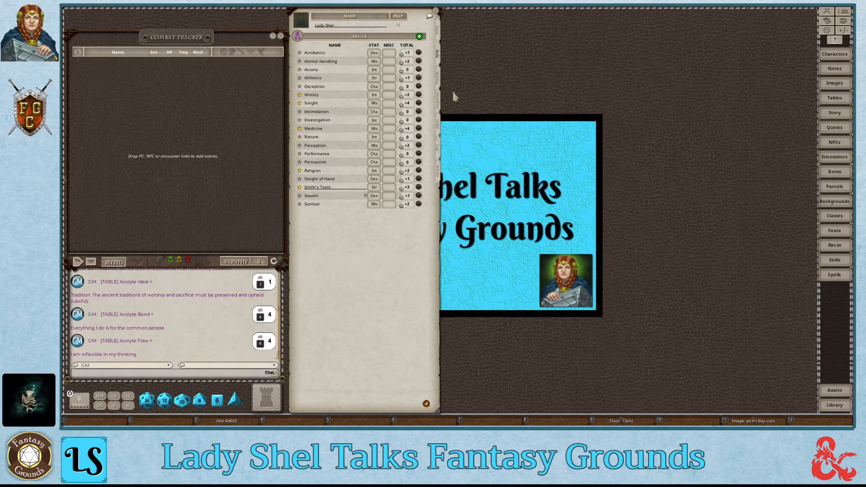
pyautogui.click(438, 81)
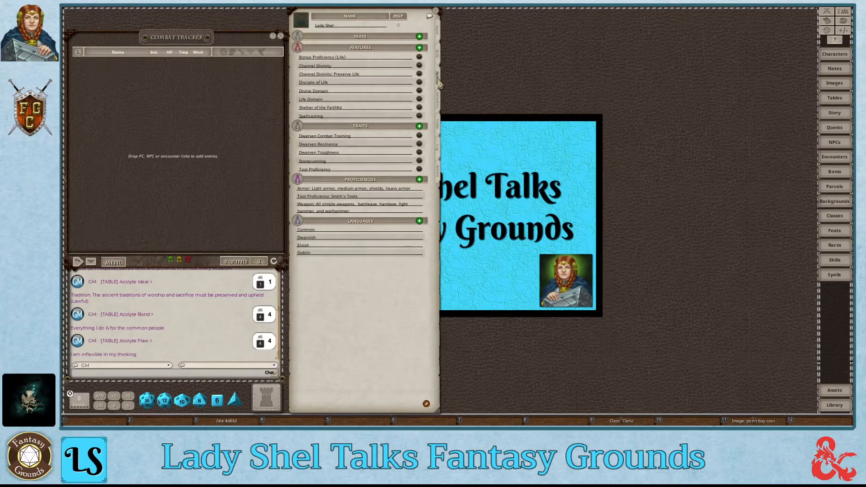
pyautogui.click(419, 116)
pyautogui.moveTo(654, 237); pyautogui.dragTo(603, 125)
pyautogui.scroll(-3, 616, 187)
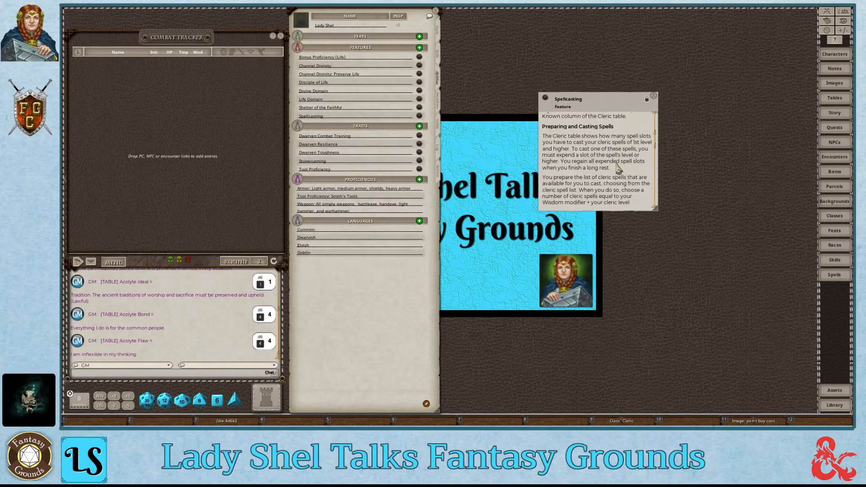
pyautogui.scroll(-4, 615, 177)
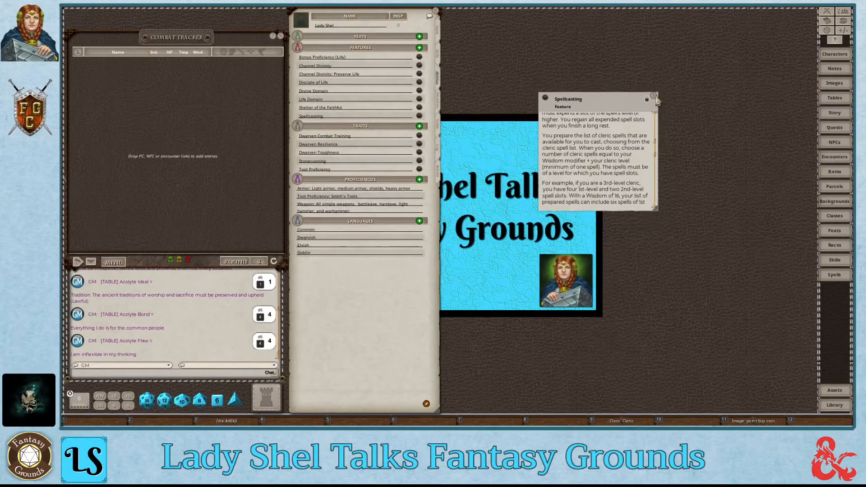
pyautogui.click(654, 97)
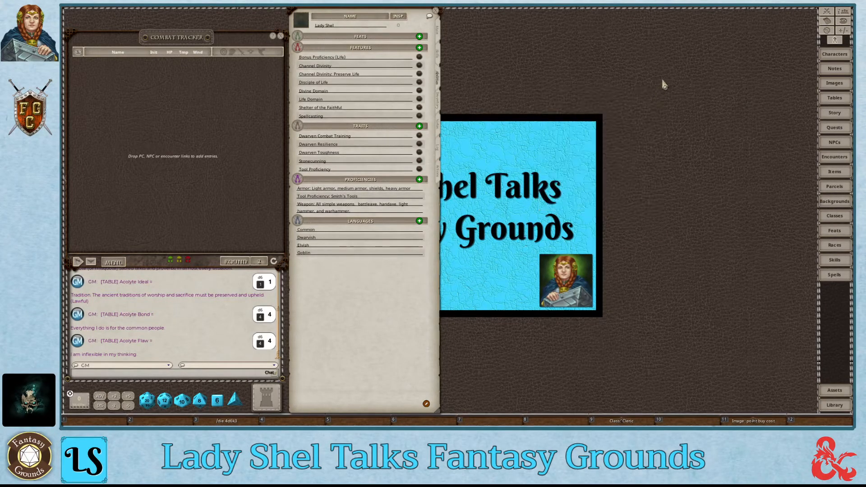
# Step: Switch the character's actions page to Preparation mode and set its display to Actions
pyautogui.click(438, 176)
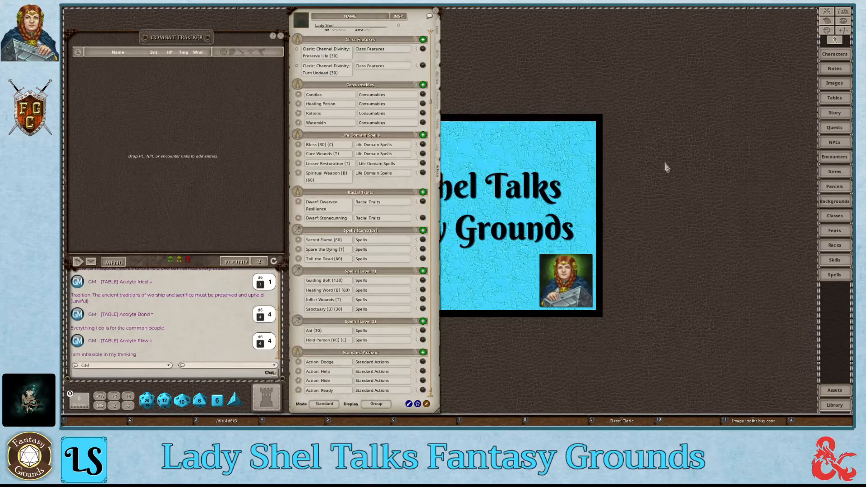
pyautogui.click(325, 404)
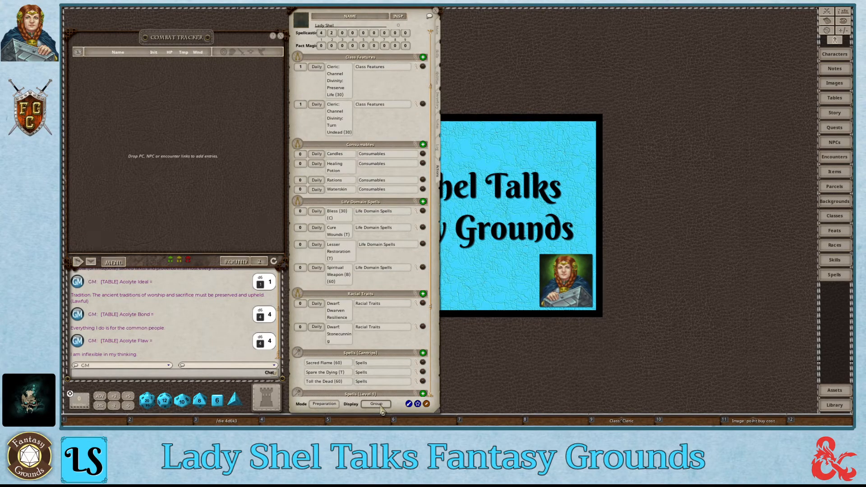
pyautogui.click(377, 404)
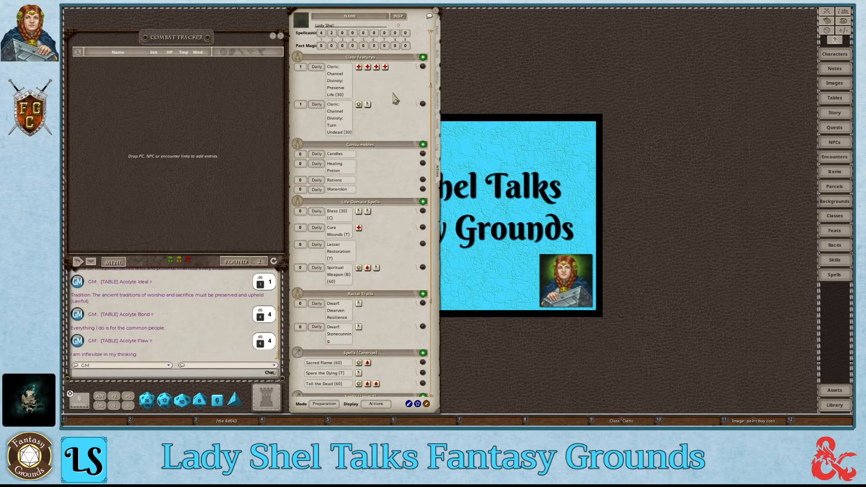
pyautogui.scroll(-2, 394, 97)
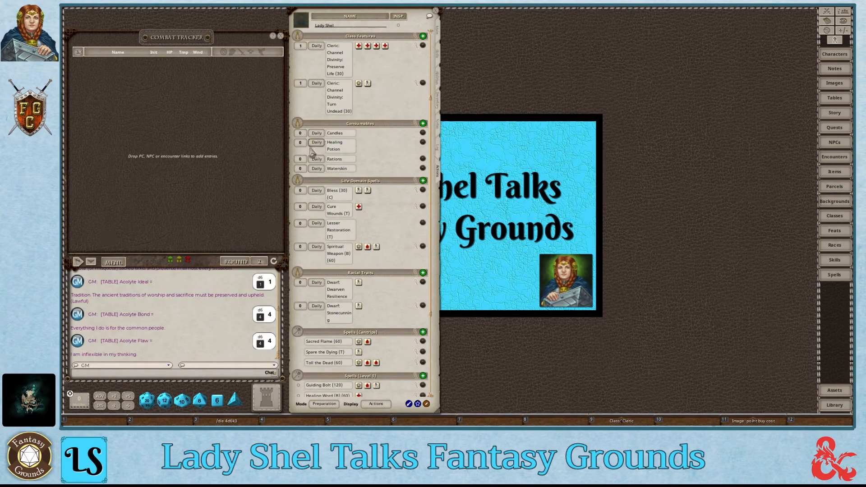